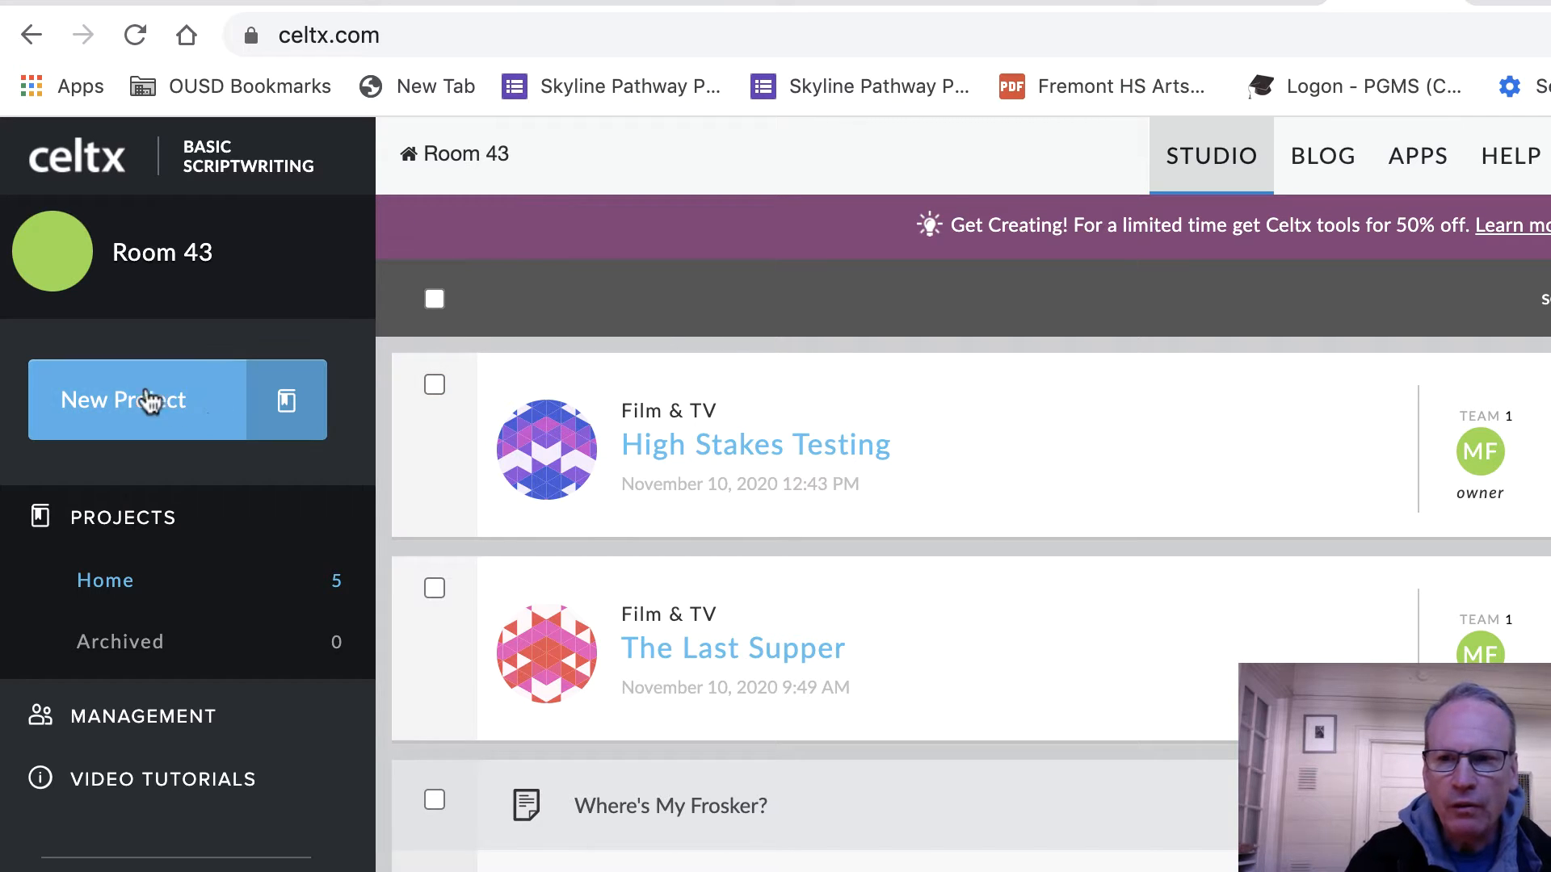
# - Create a new Film & TV project with one episode, named "Project example"
pyautogui.click(140, 404)
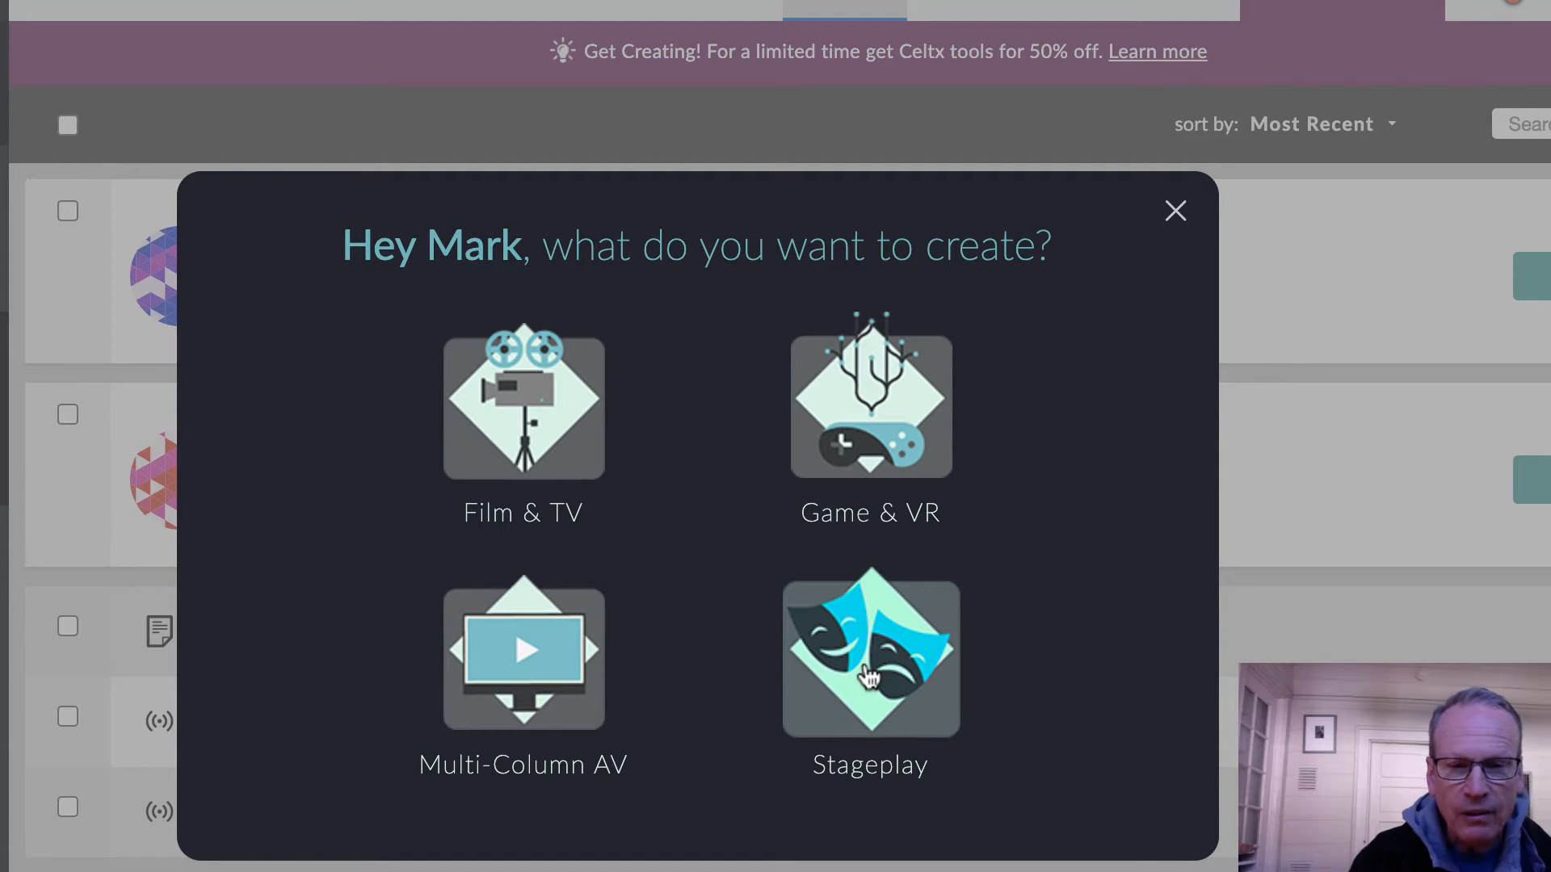
pyautogui.click(534, 419)
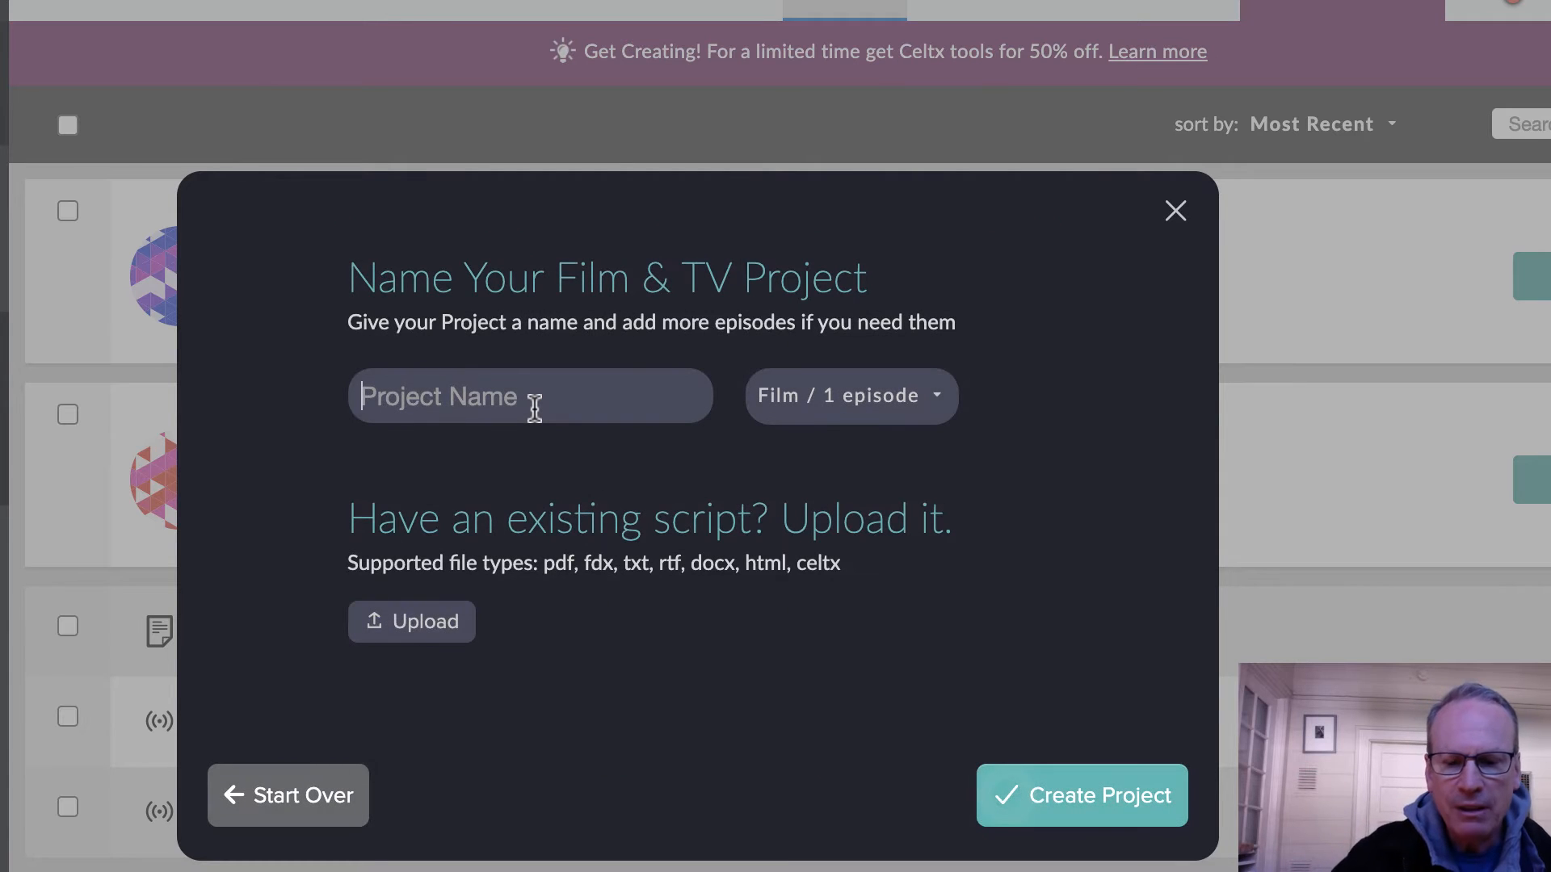
pyautogui.write('P')
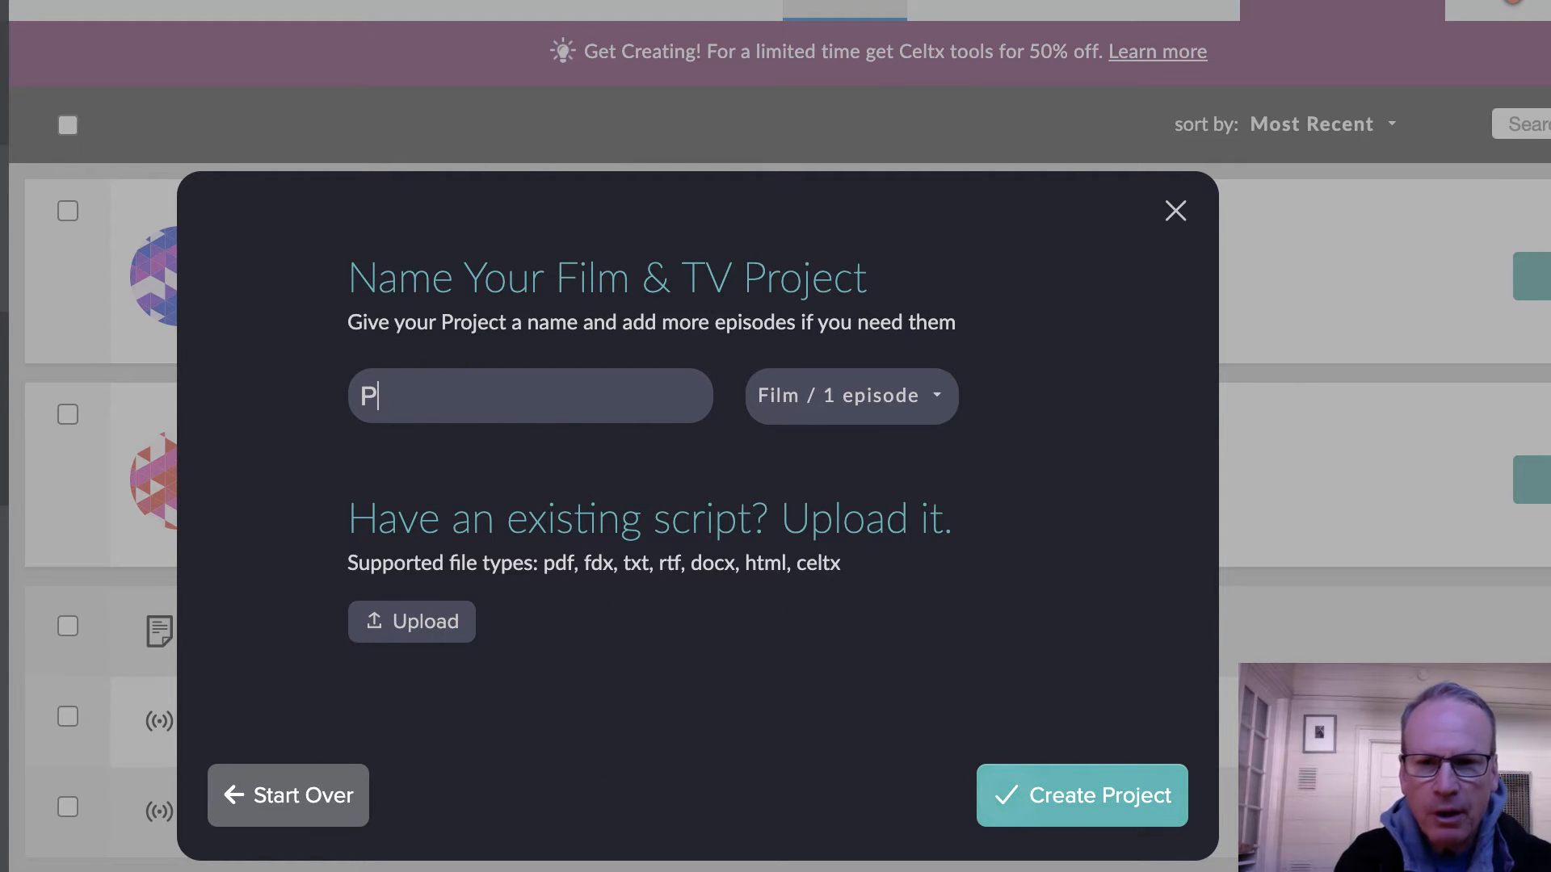
pyautogui.write('roject e')
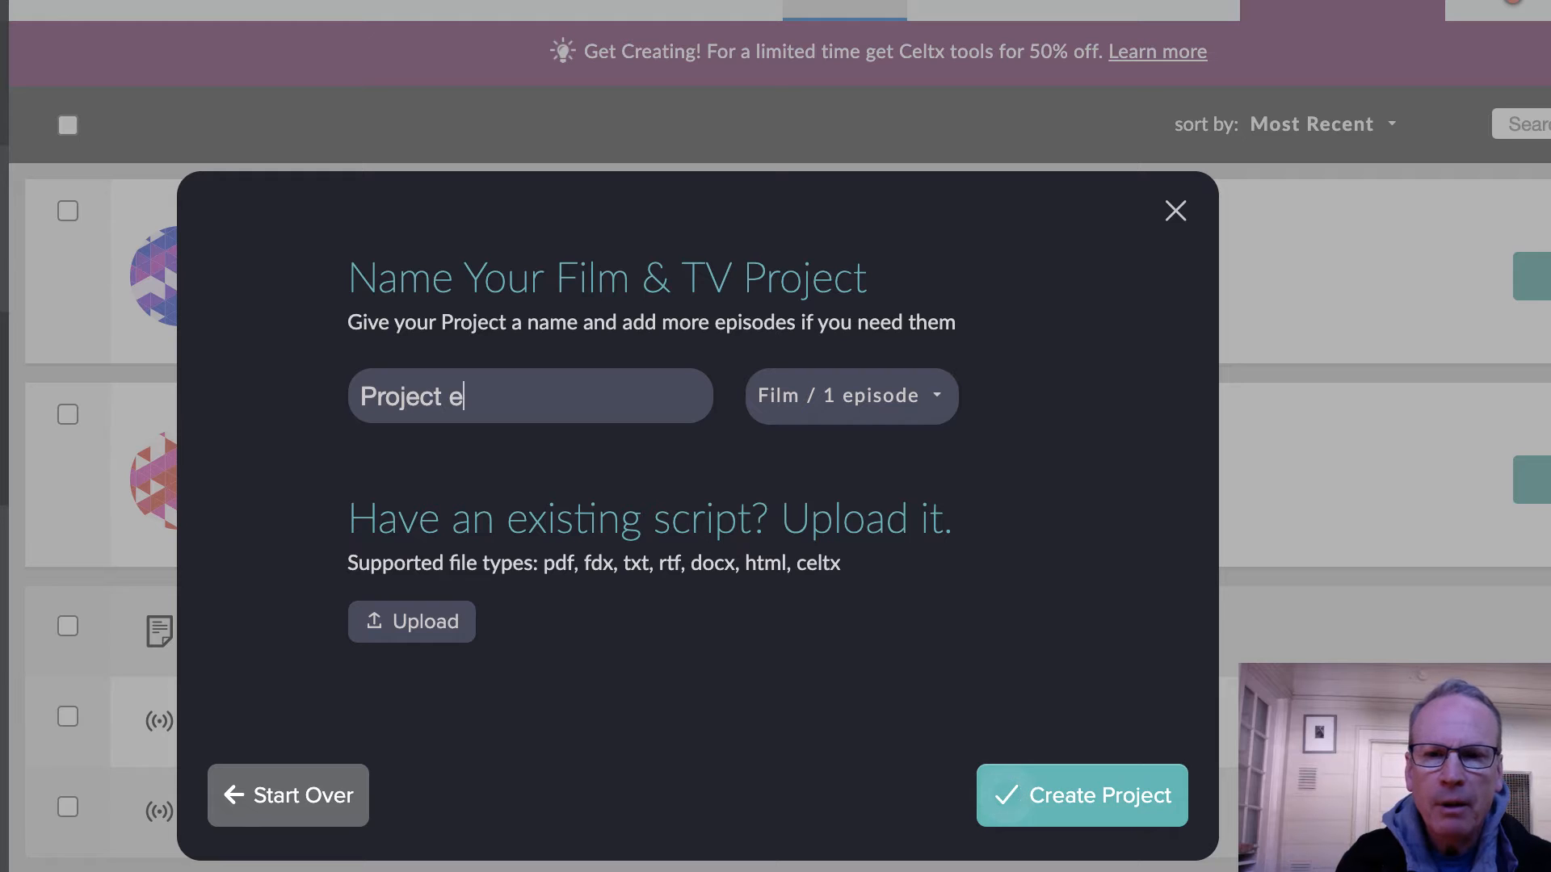
pyautogui.write('xample')
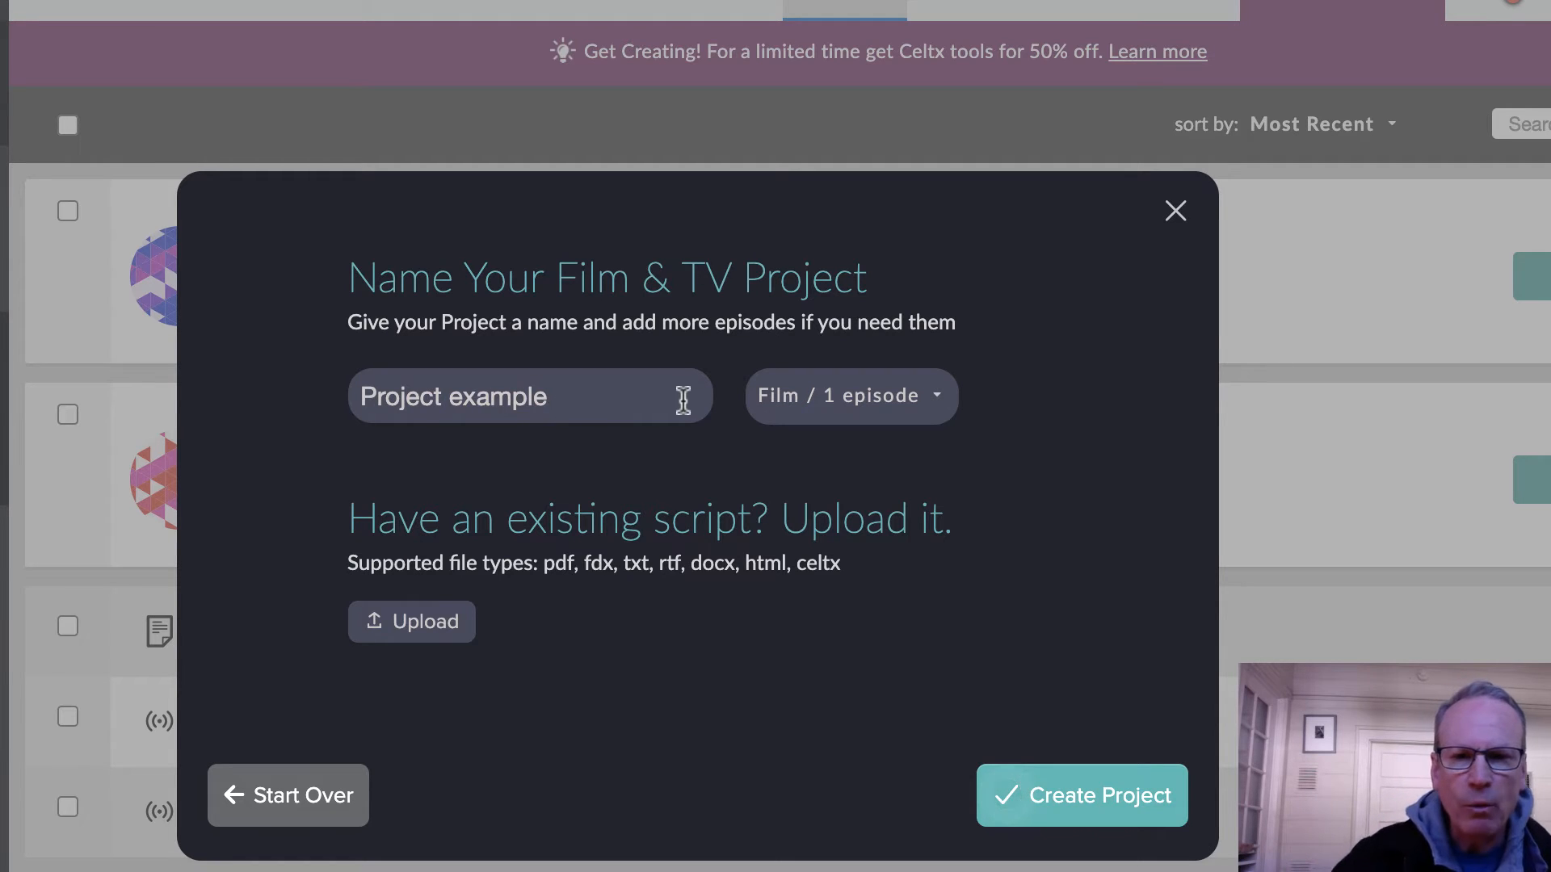
pyautogui.click(1111, 802)
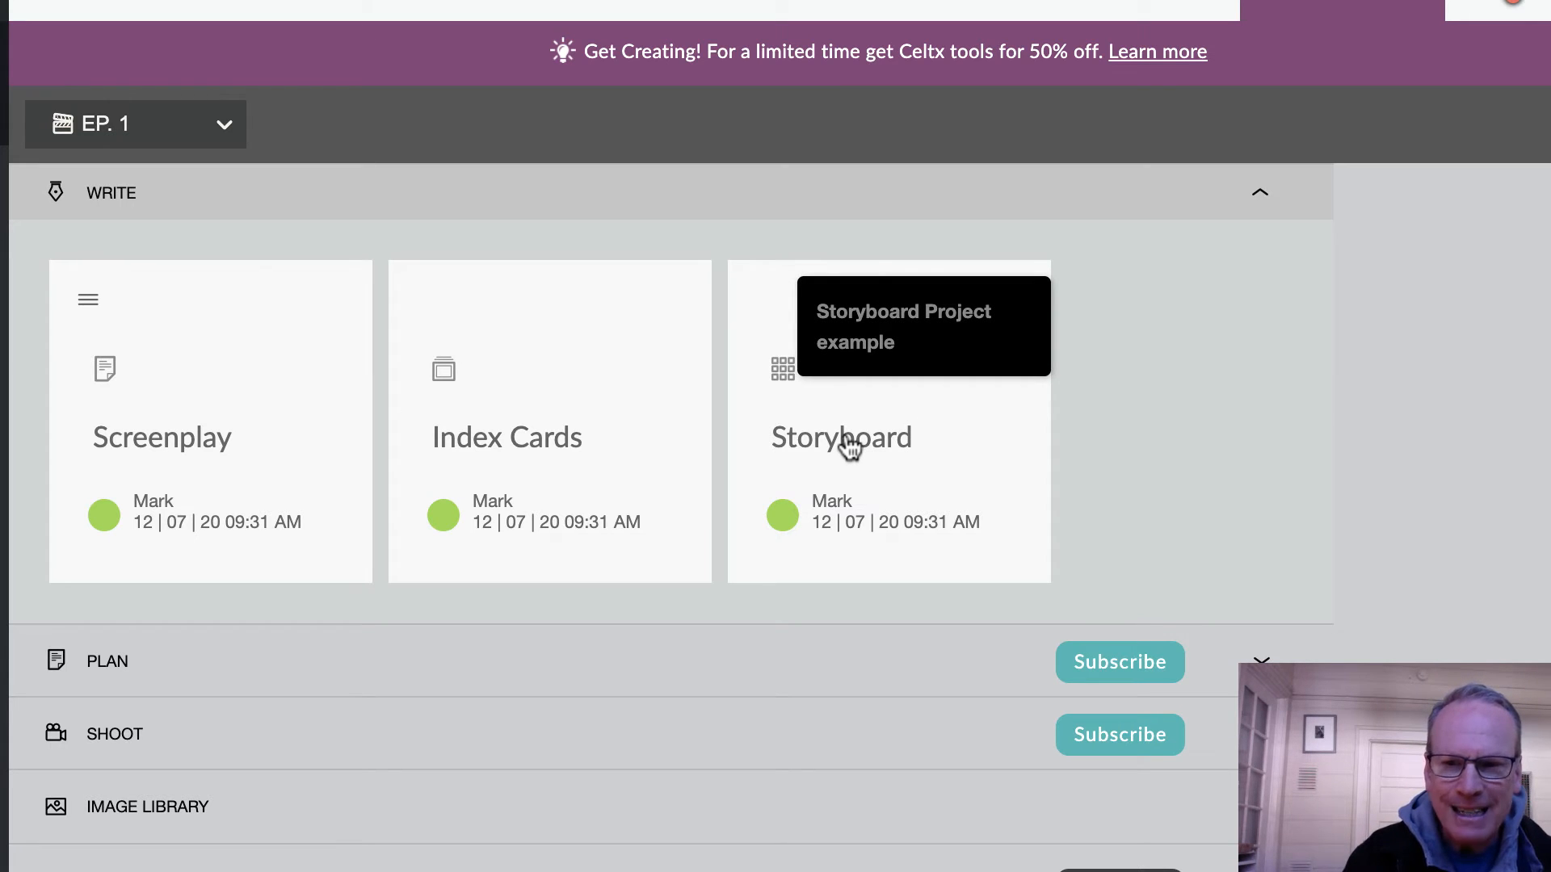
# - Open the project's Screenplay and write the first scene heading "INT KITCHEN DAY"
pyautogui.click(175, 436)
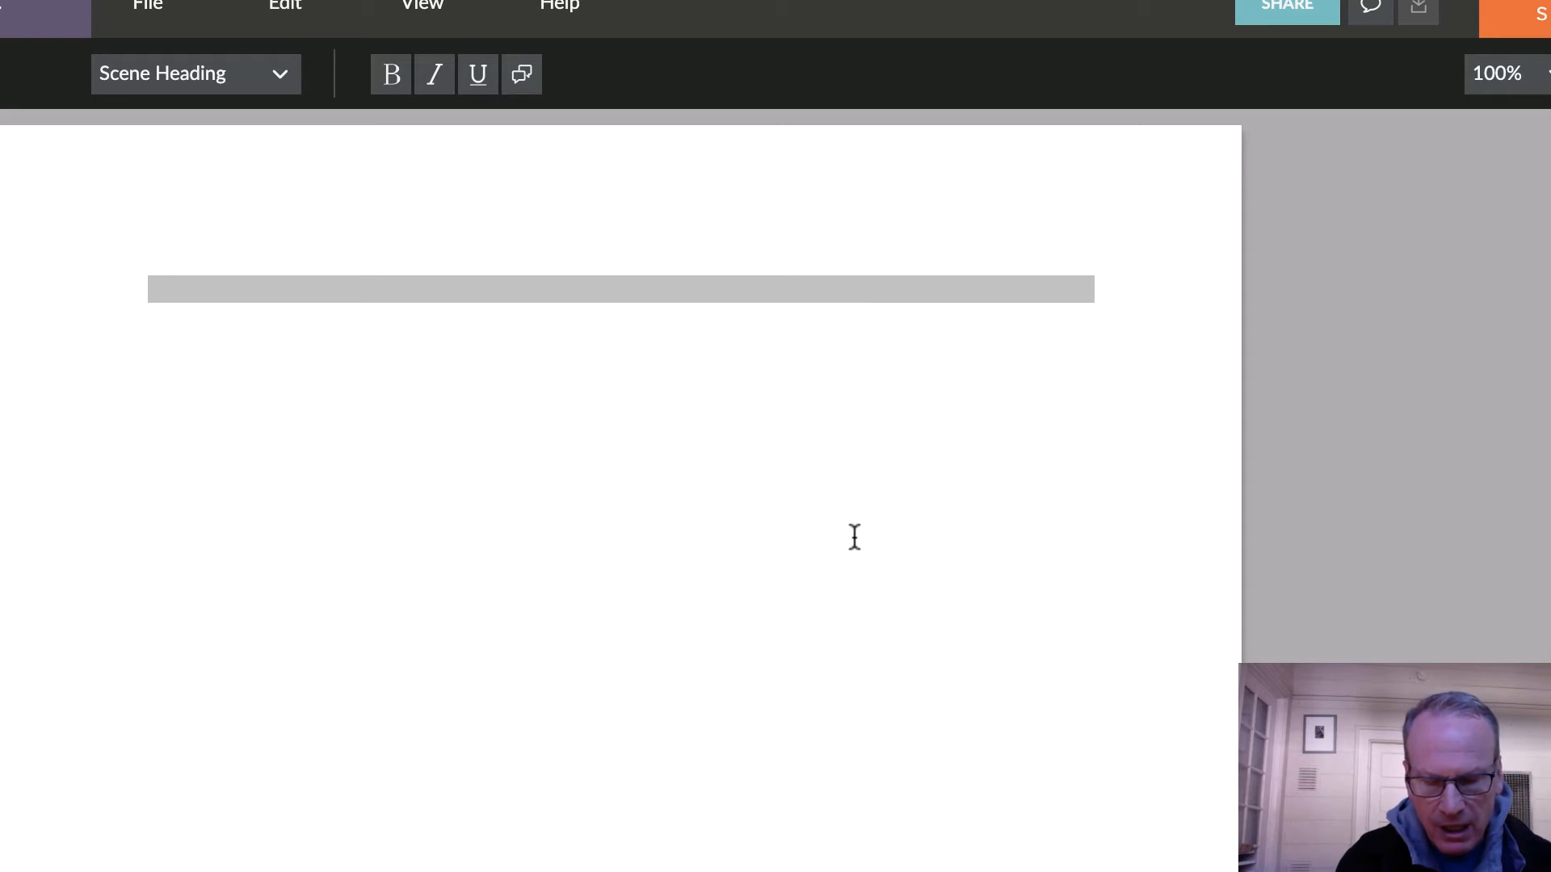
pyautogui.write('INT')
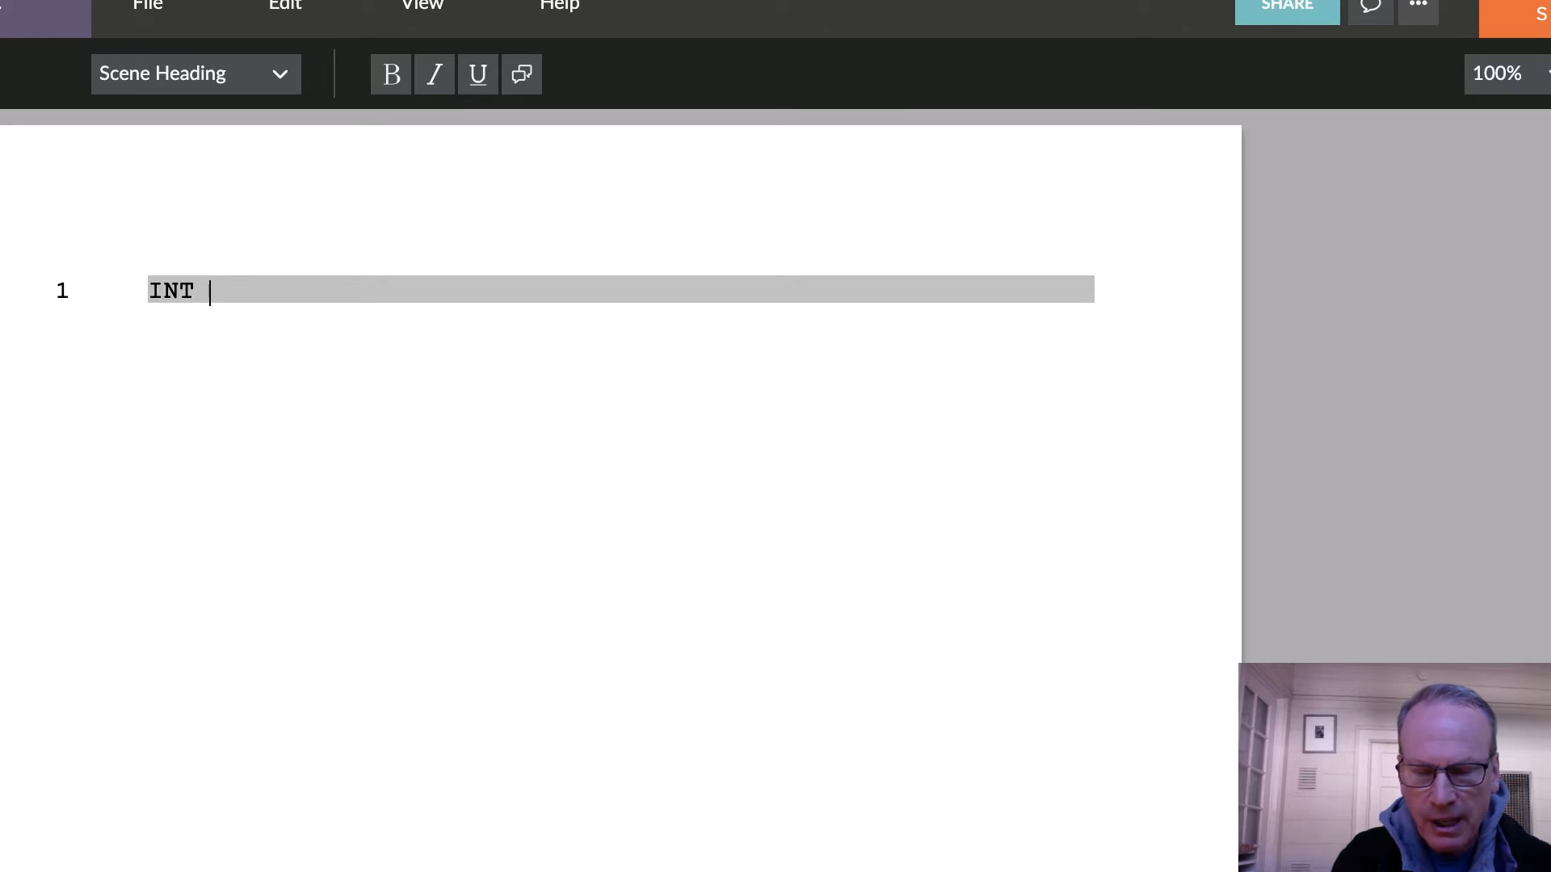
pyautogui.write('KITCHEN')
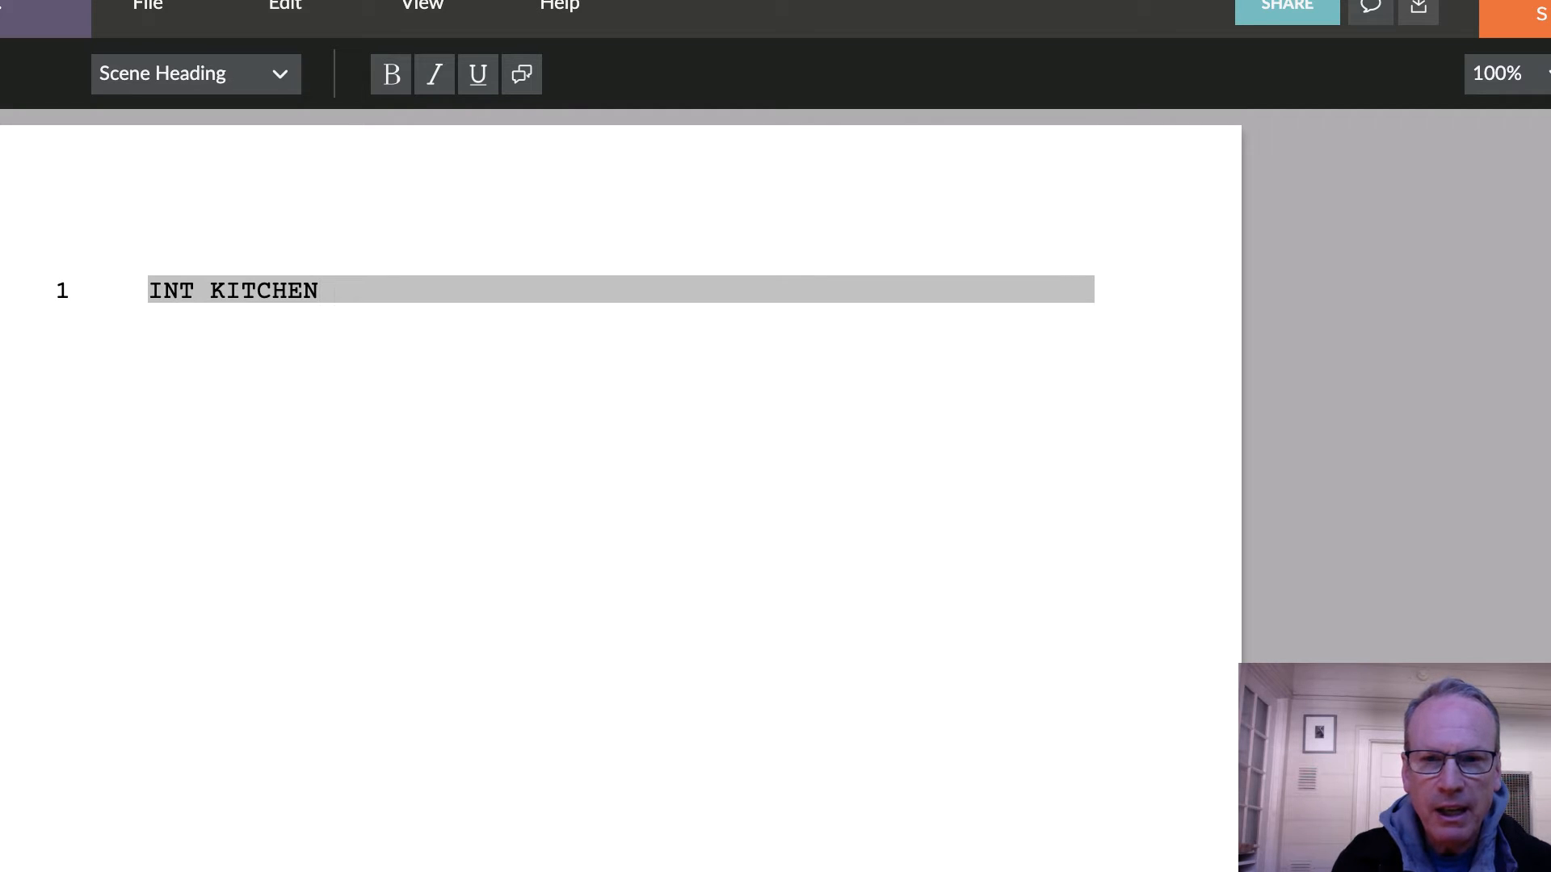
pyautogui.write(' DAY')
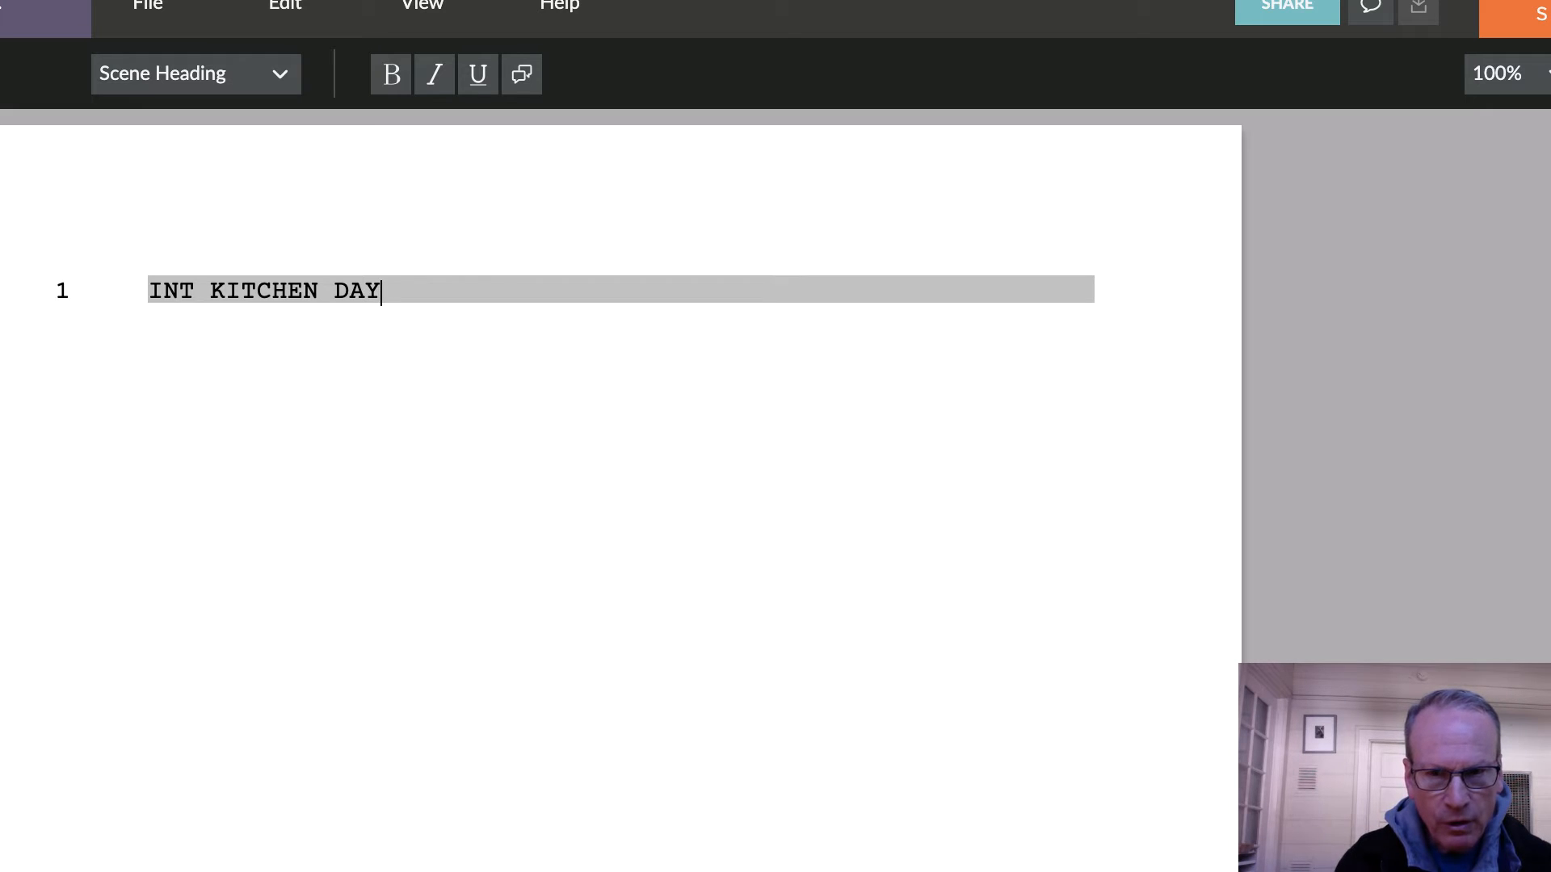
pyautogui.press('Return')
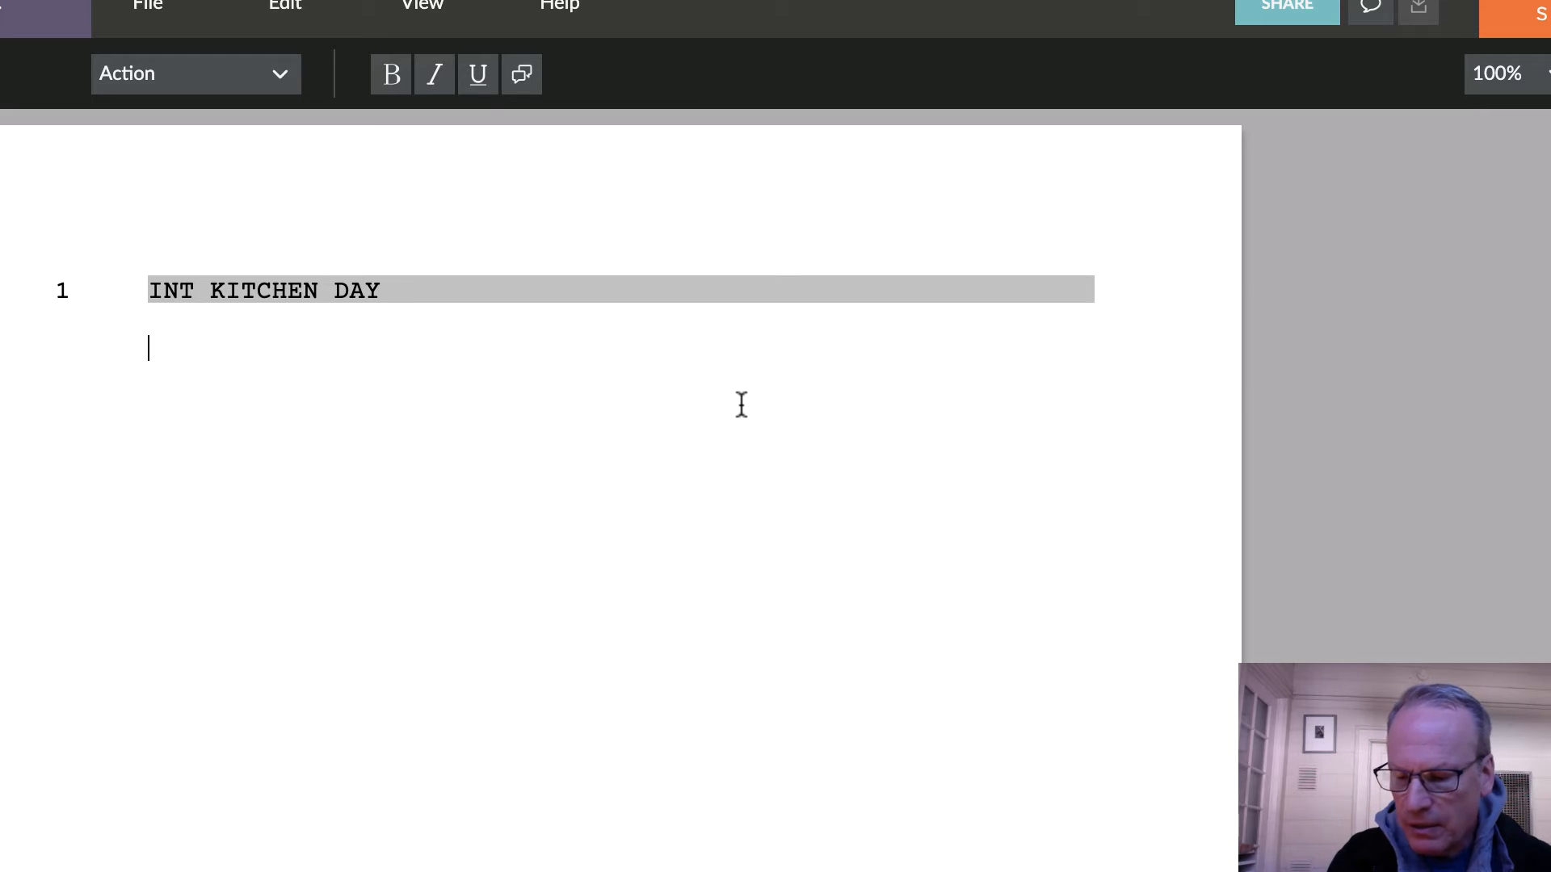
# - Write an action line with two capitalized character names: the first "is sitting at the table.", the second "is sitting across from him."
pyautogui.write('MAR')
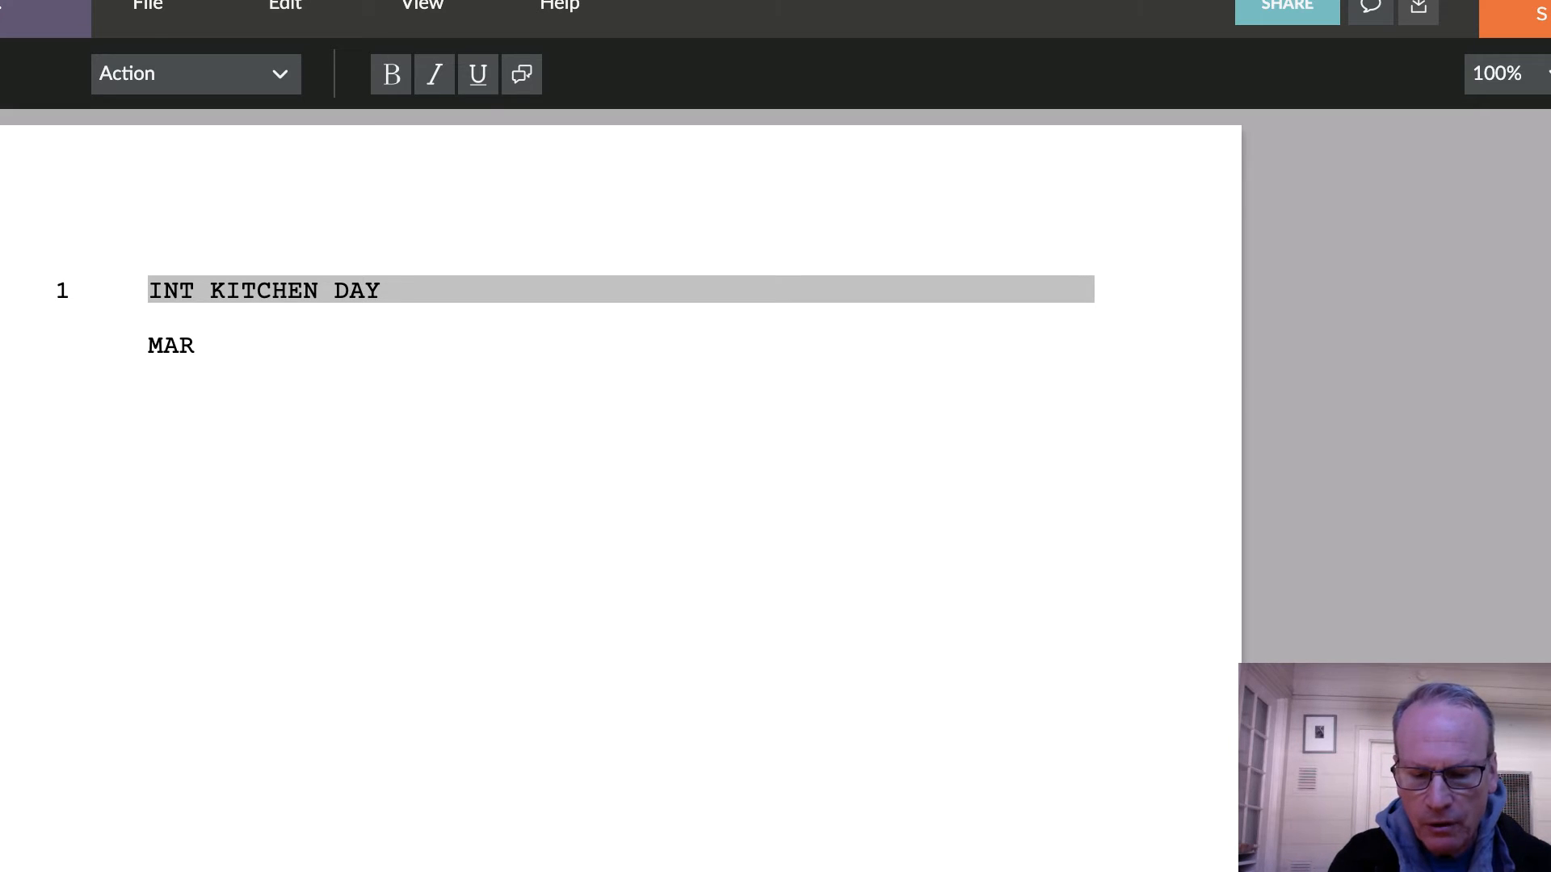
pyautogui.write('K is ')
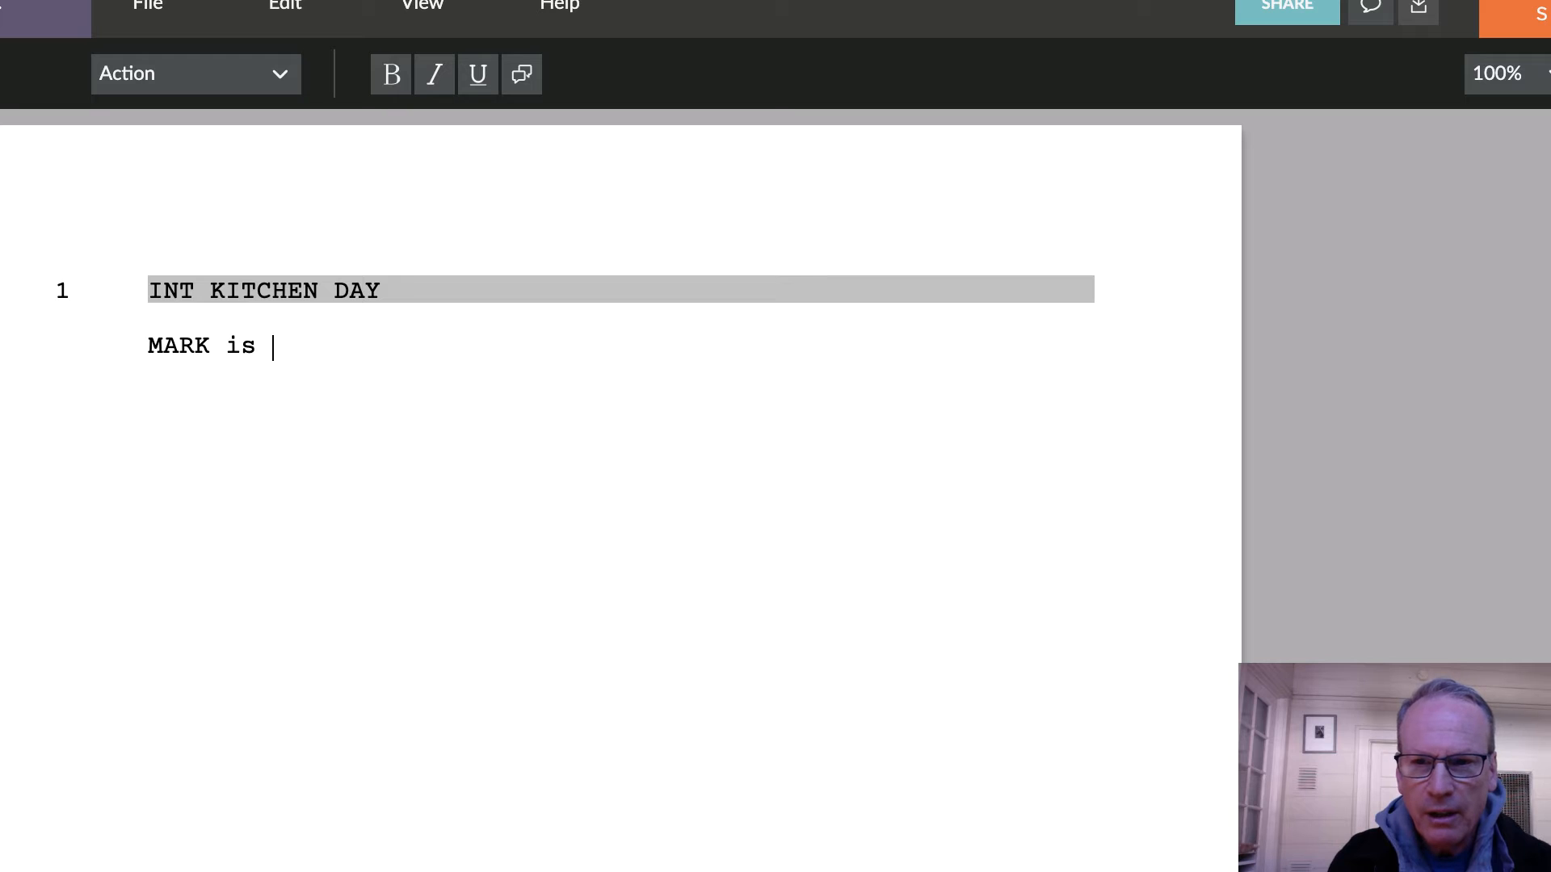
pyautogui.write('sitting at the table')
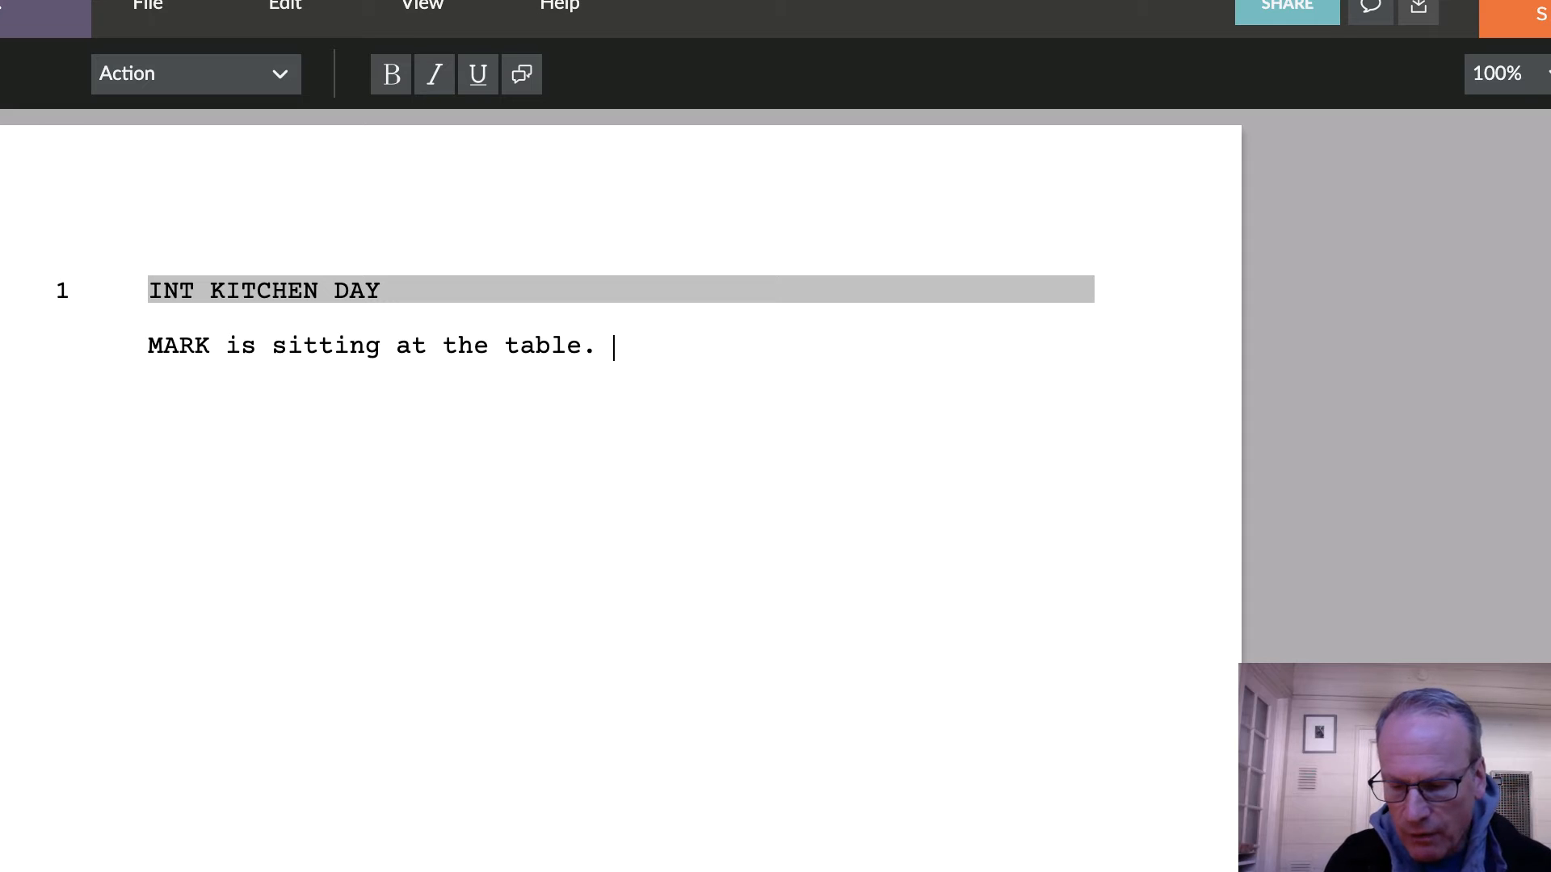
pyautogui.write('. BUFFY')
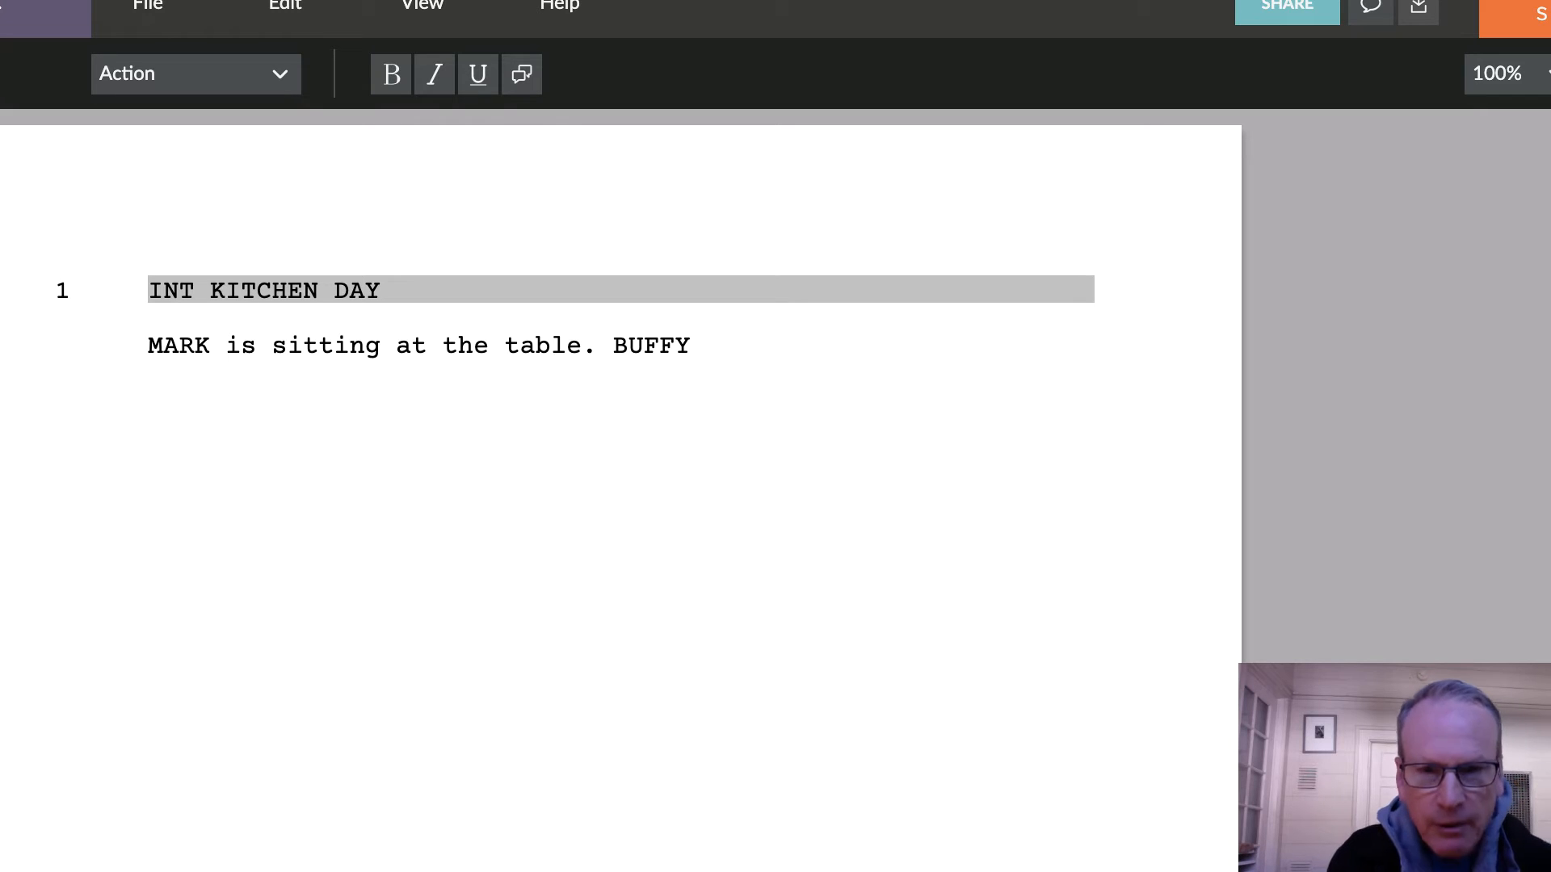
pyautogui.write(' is sitting')
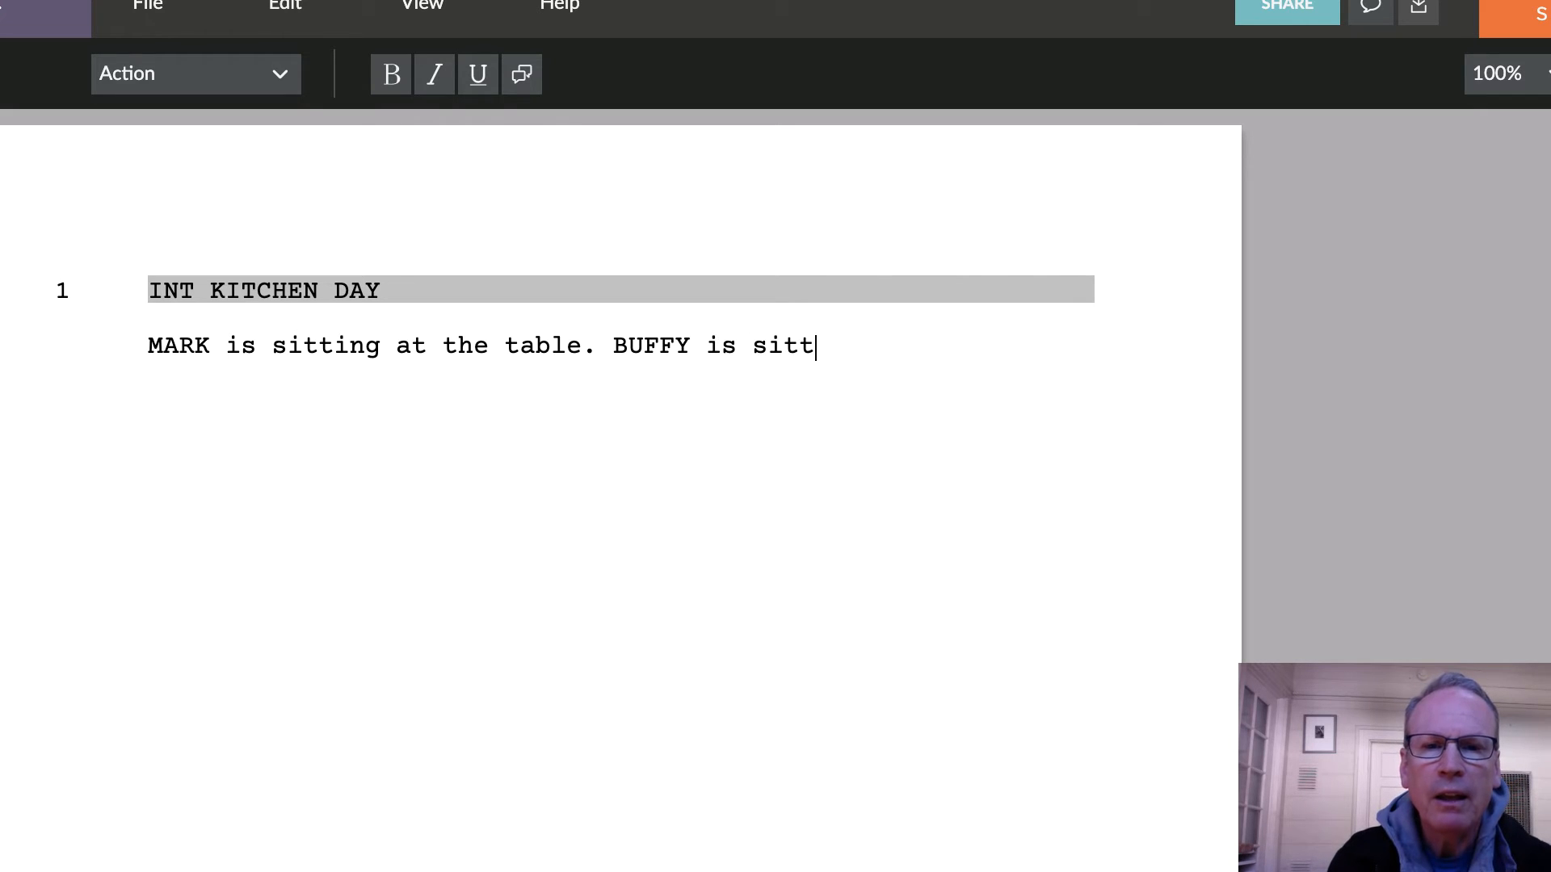
pyautogui.write(' ax')
pyautogui.press('BackSpace')
pyautogui.write('ax')
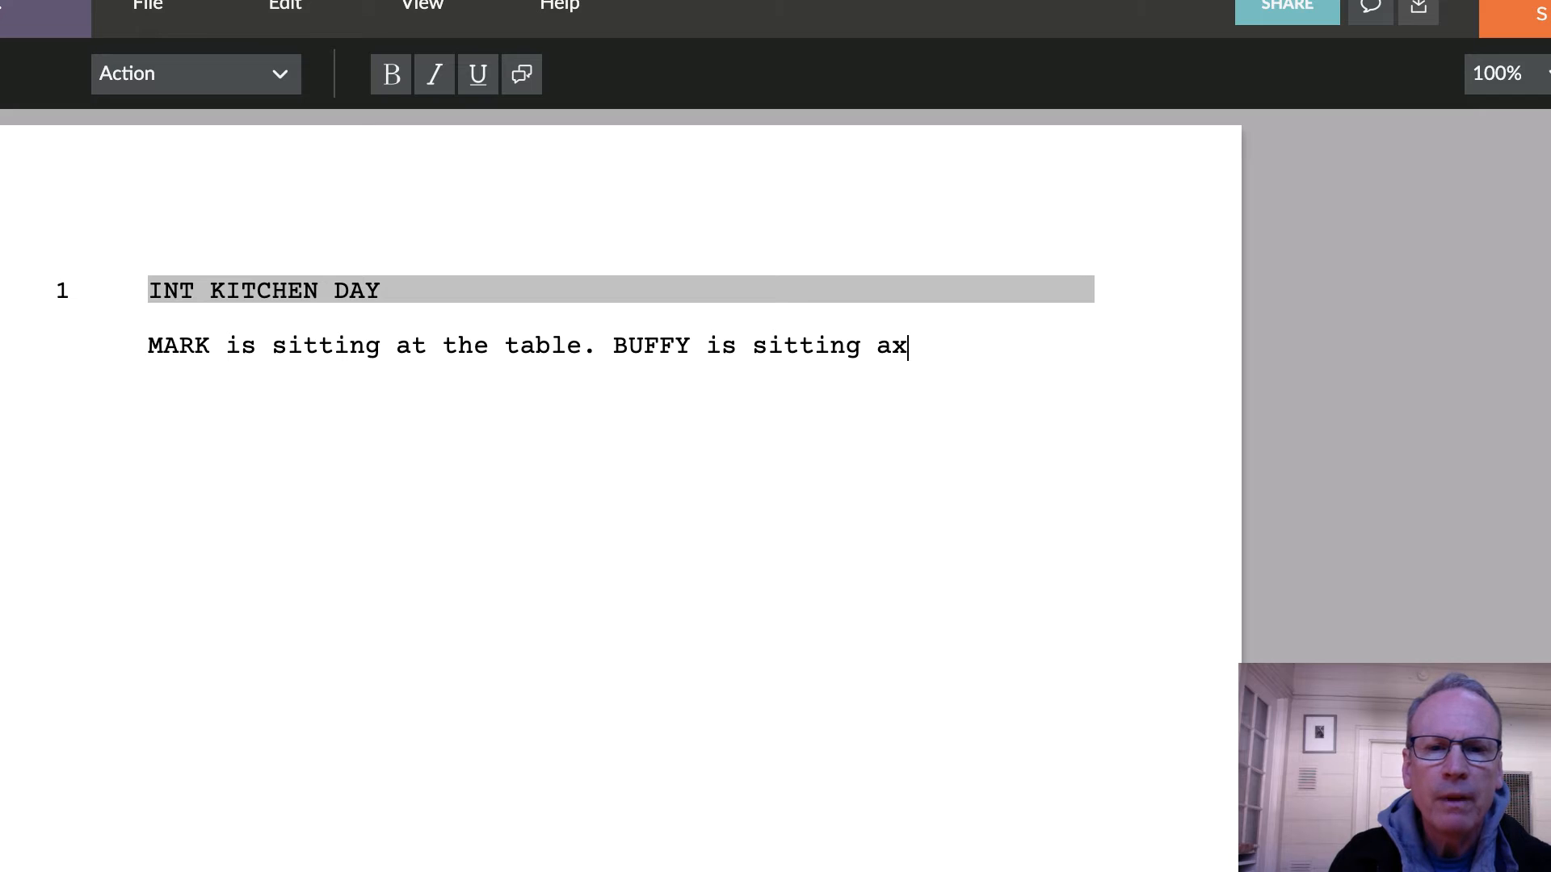
pyautogui.press('BackSpace')
pyautogui.write('cross')
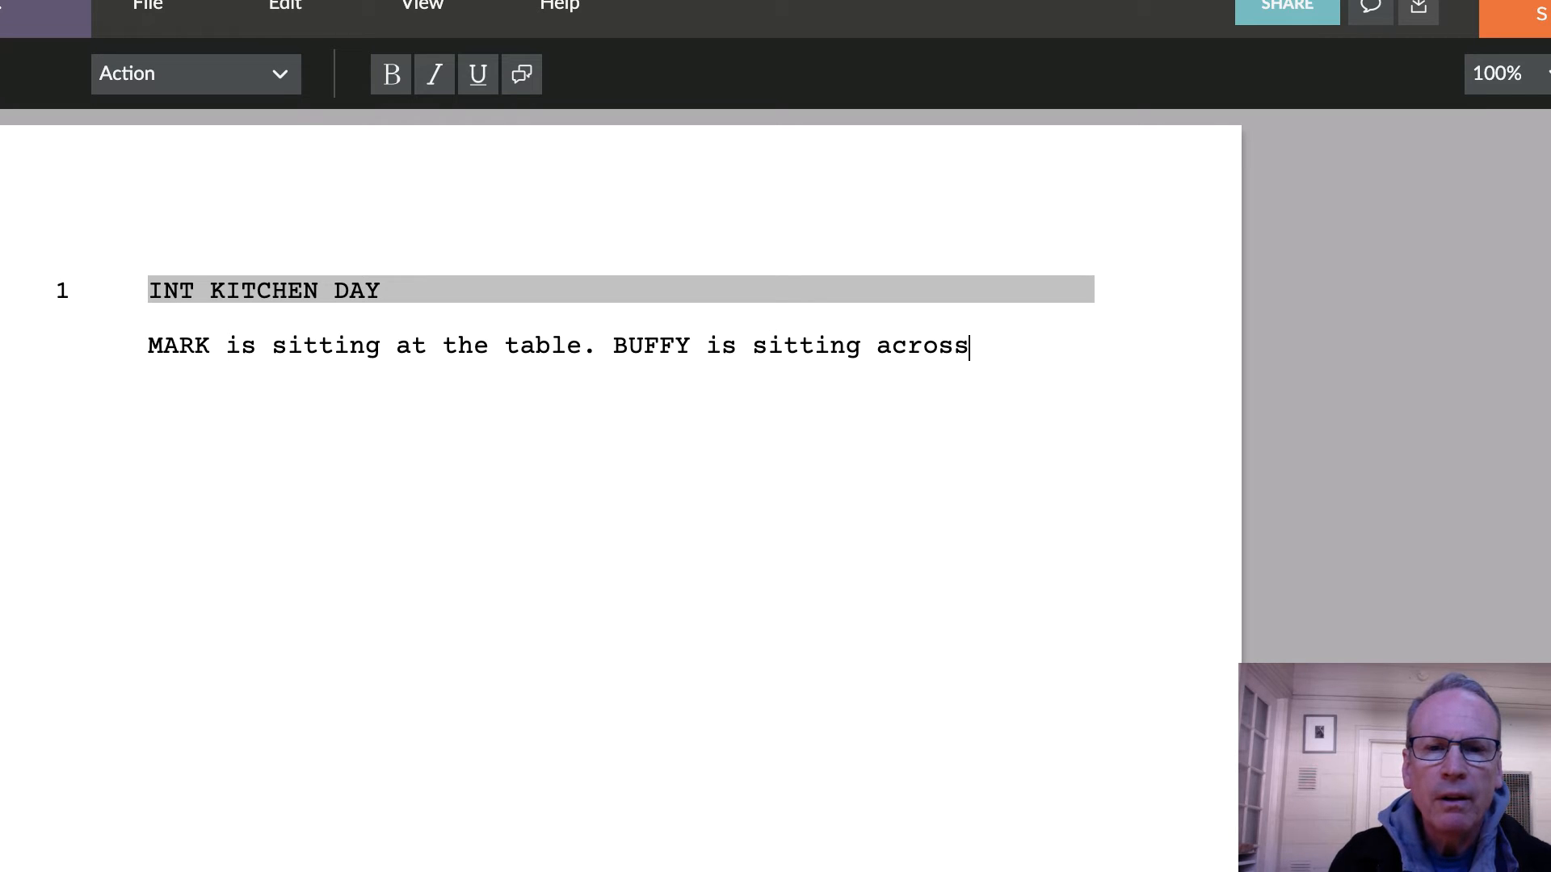
pyautogui.write(' from him')
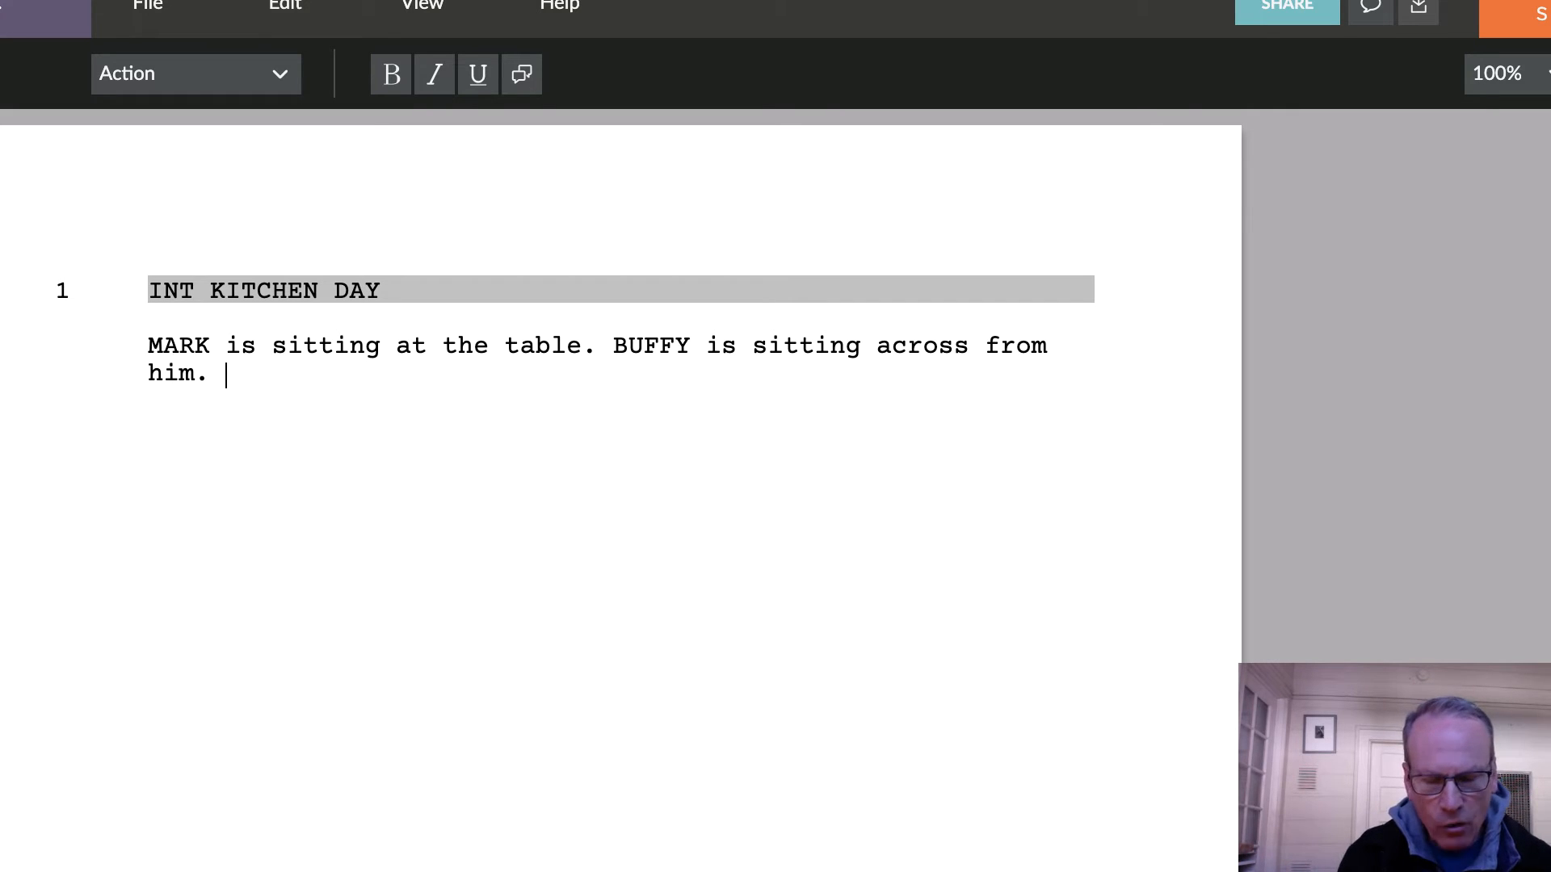
pyautogui.write('.')
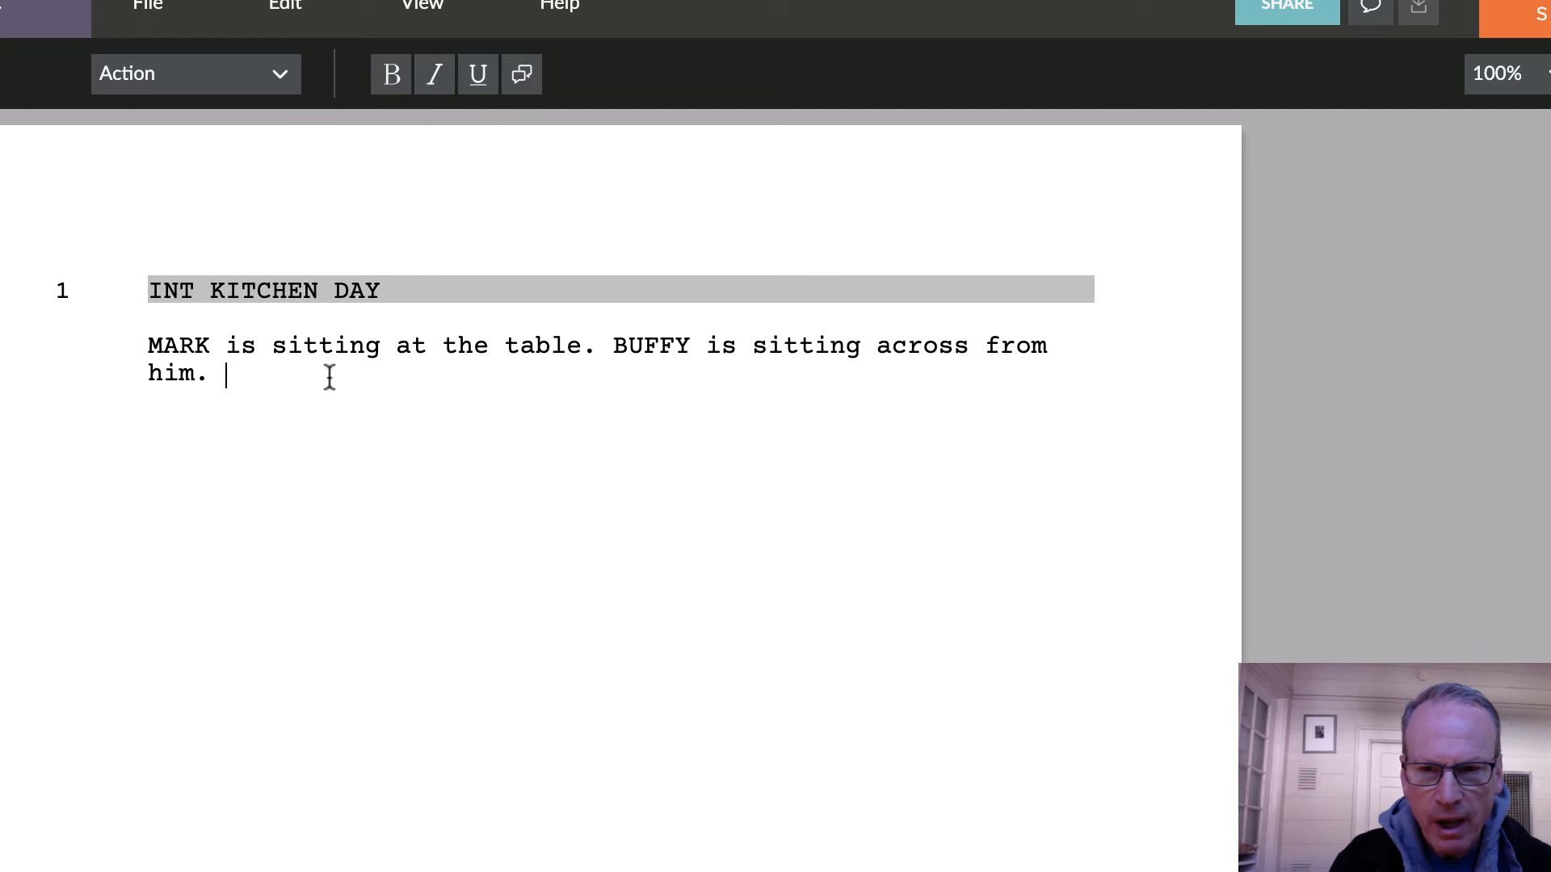
pyautogui.press('Return')
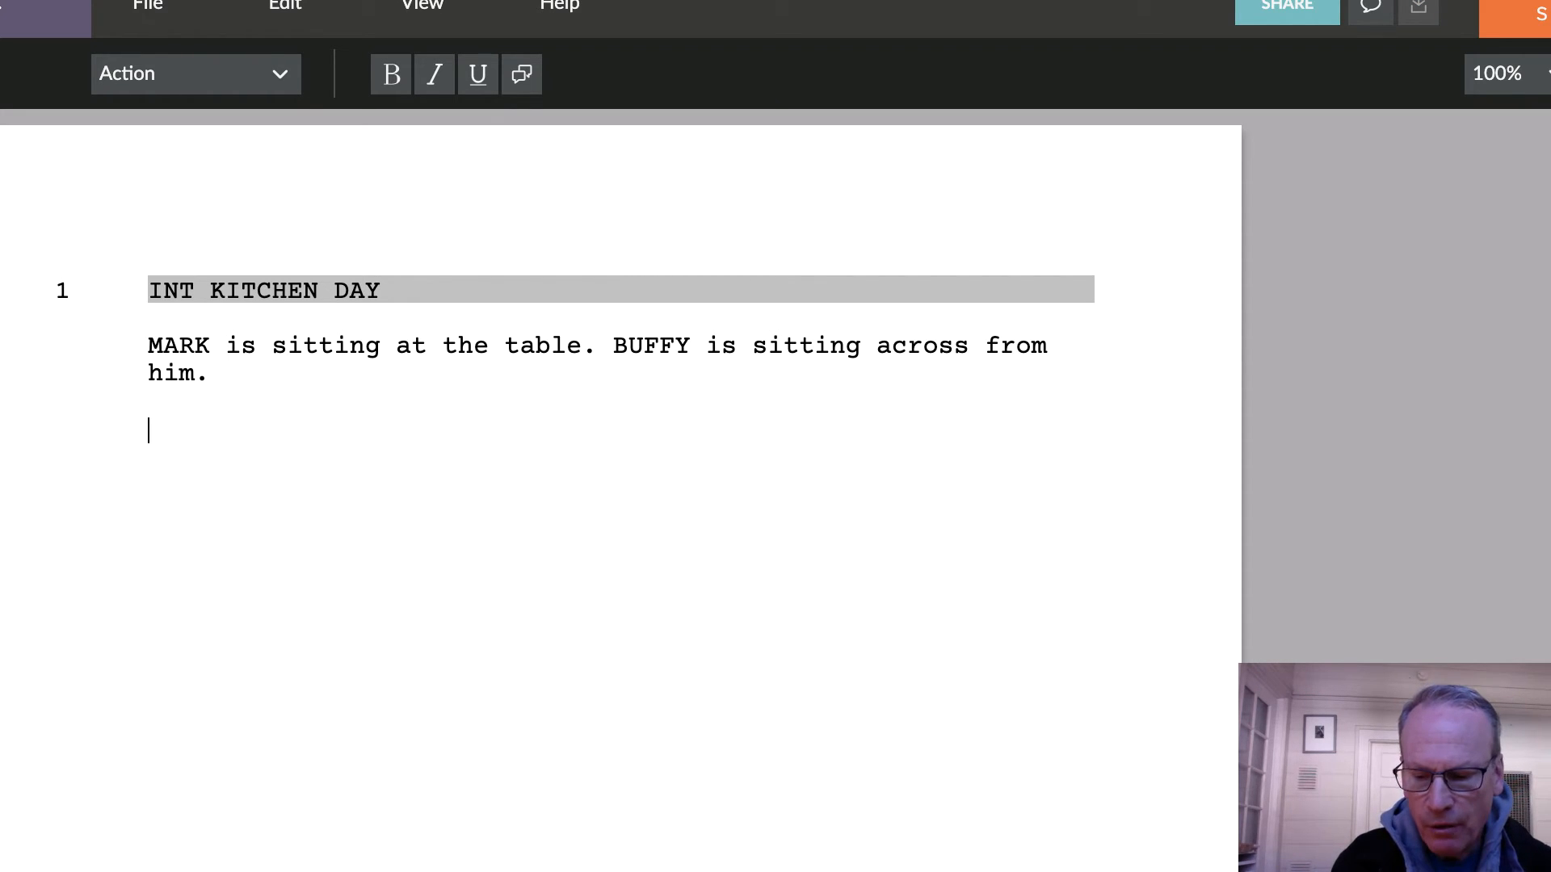
# - Add a character cue for the first character below the action line, with the dialogue "What's for breakfast?"
pyautogui.press('Tab')
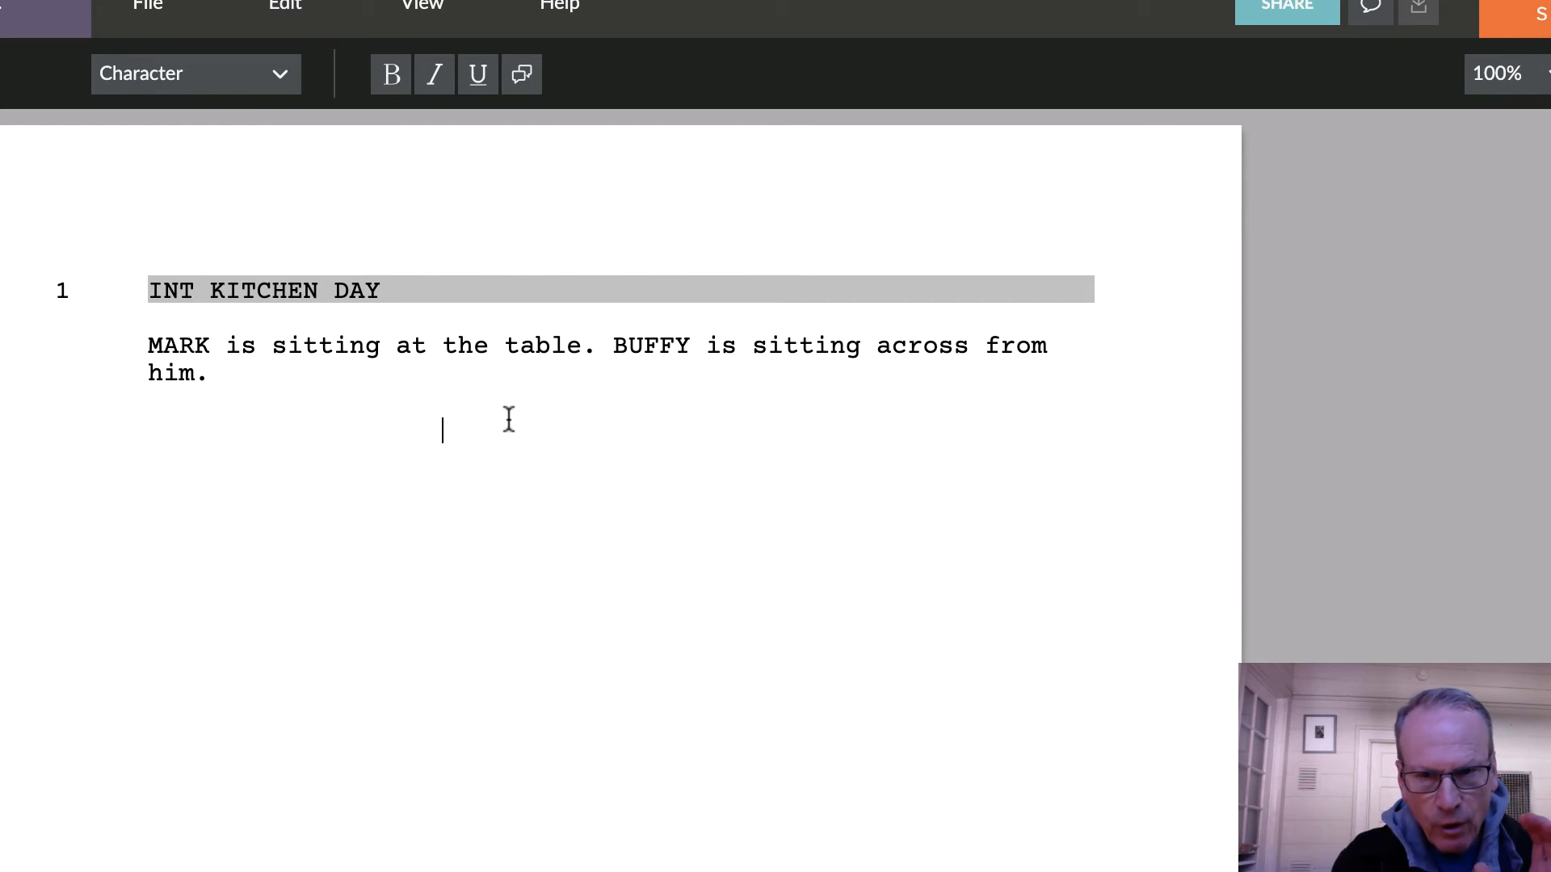
pyautogui.write('MARK')
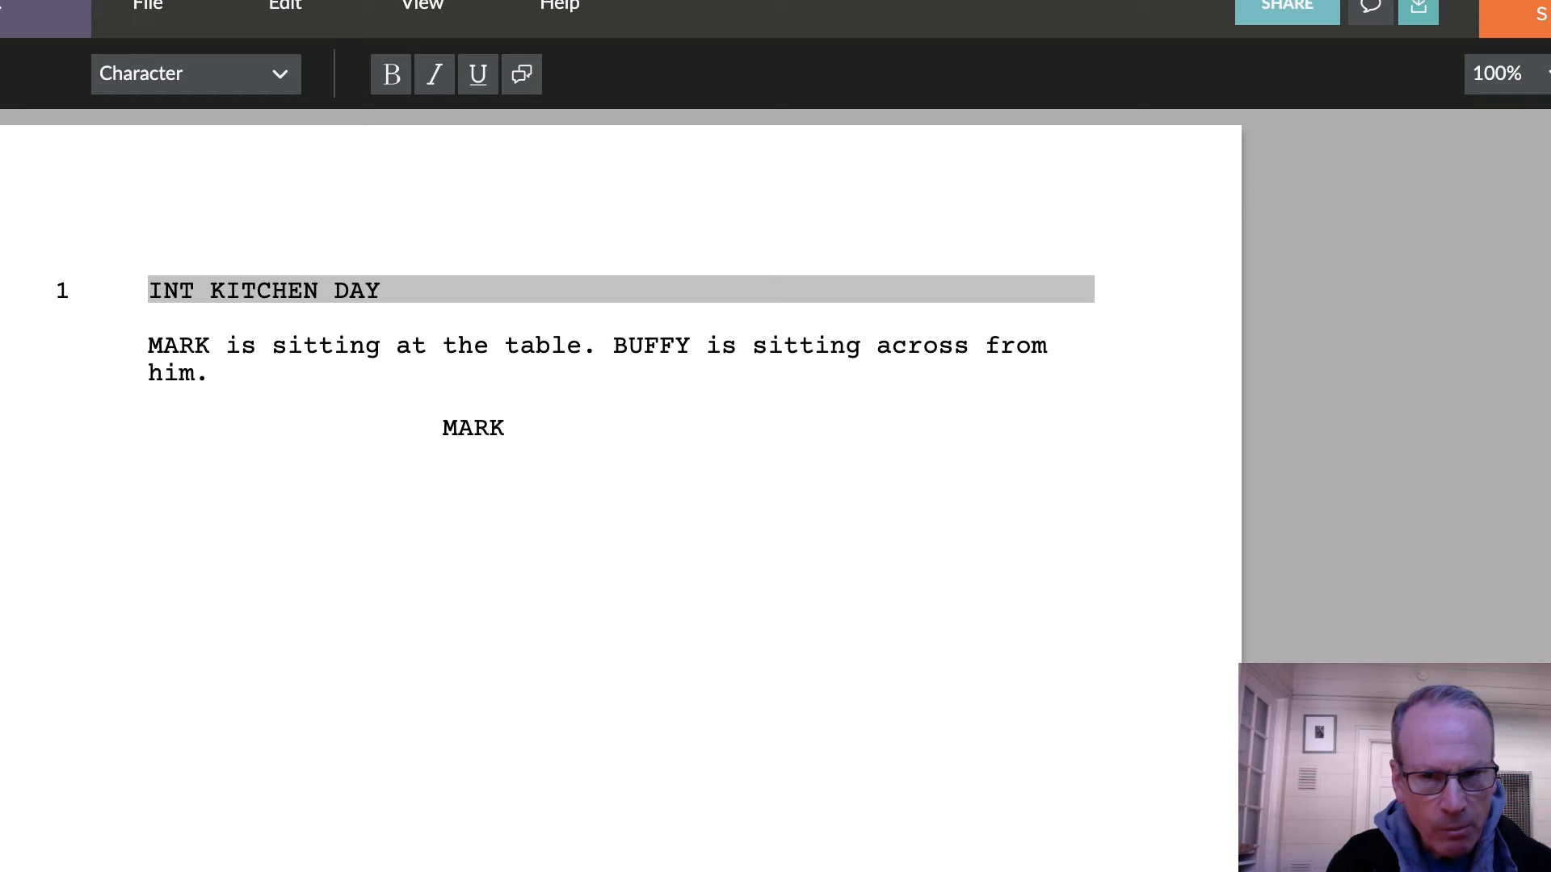
pyautogui.press('Return')
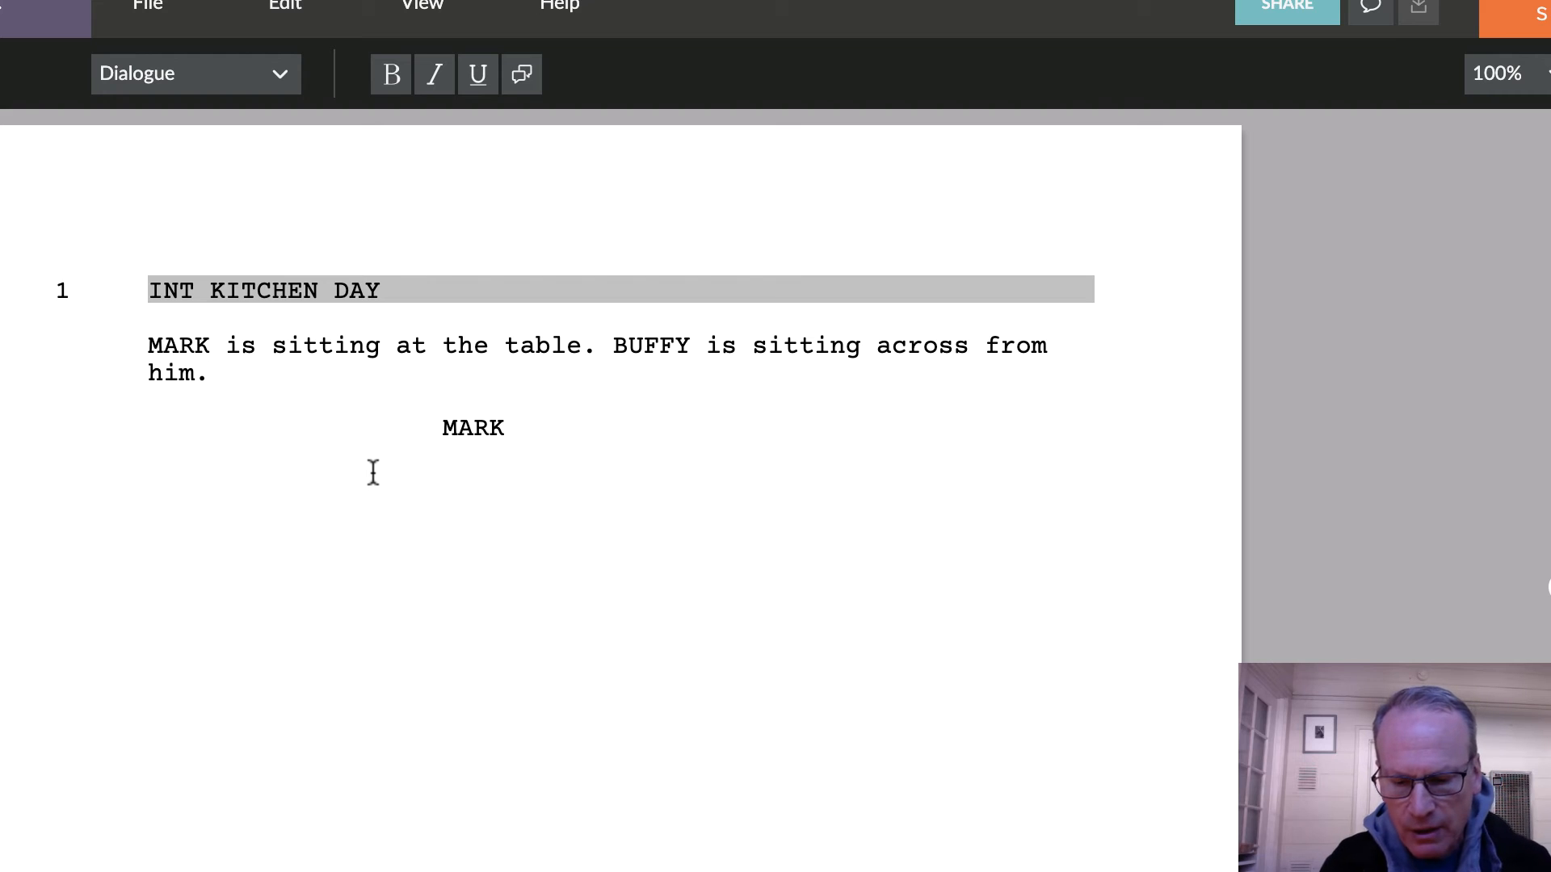
pyautogui.write('Wha')
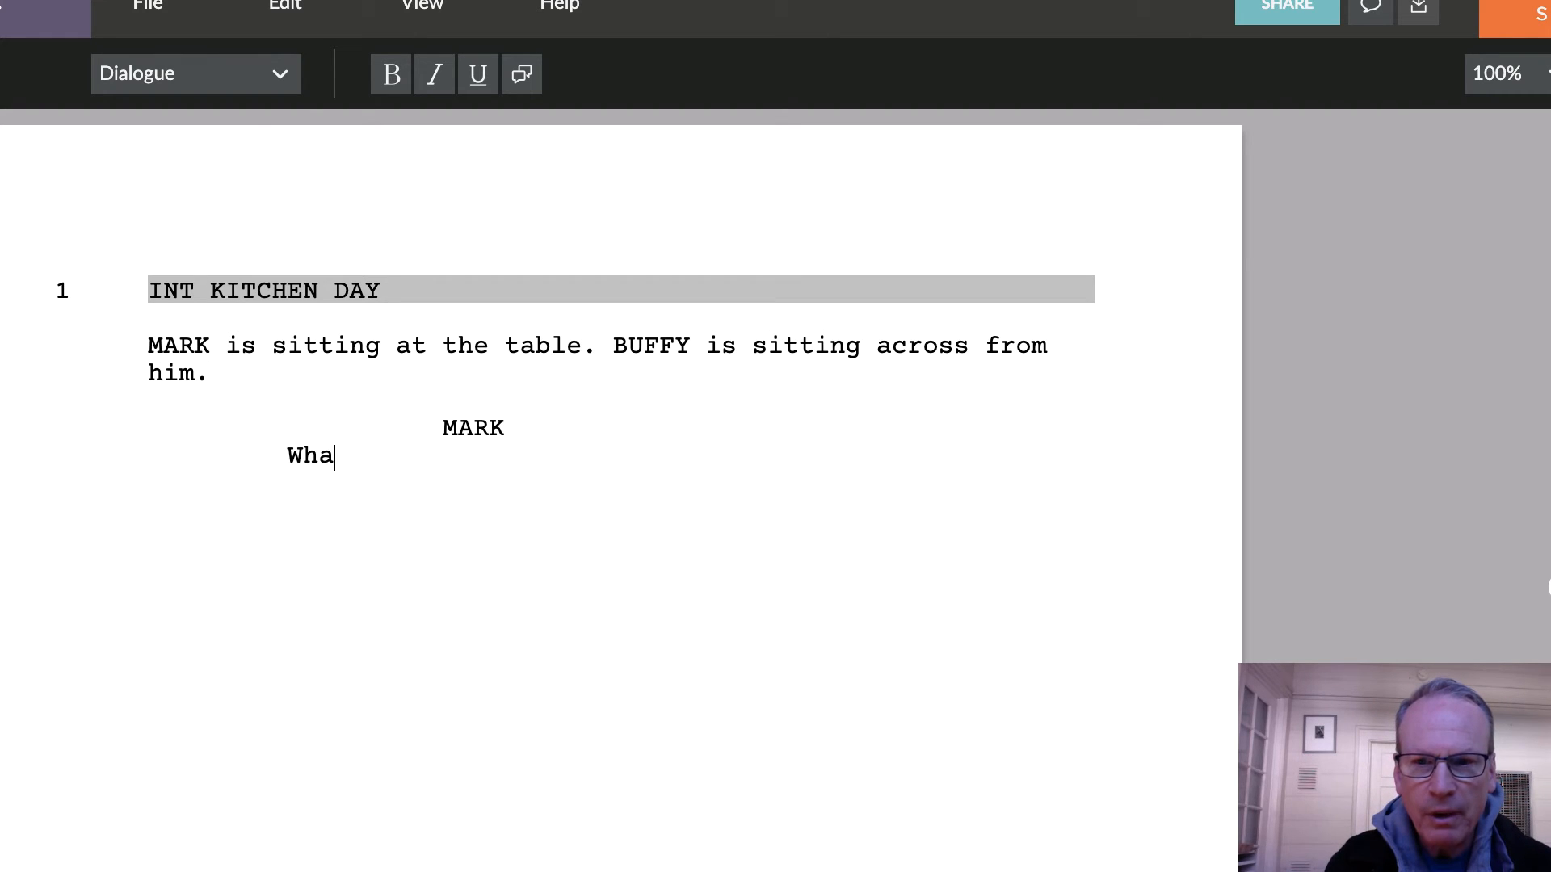
pyautogui.write("t's for brea")
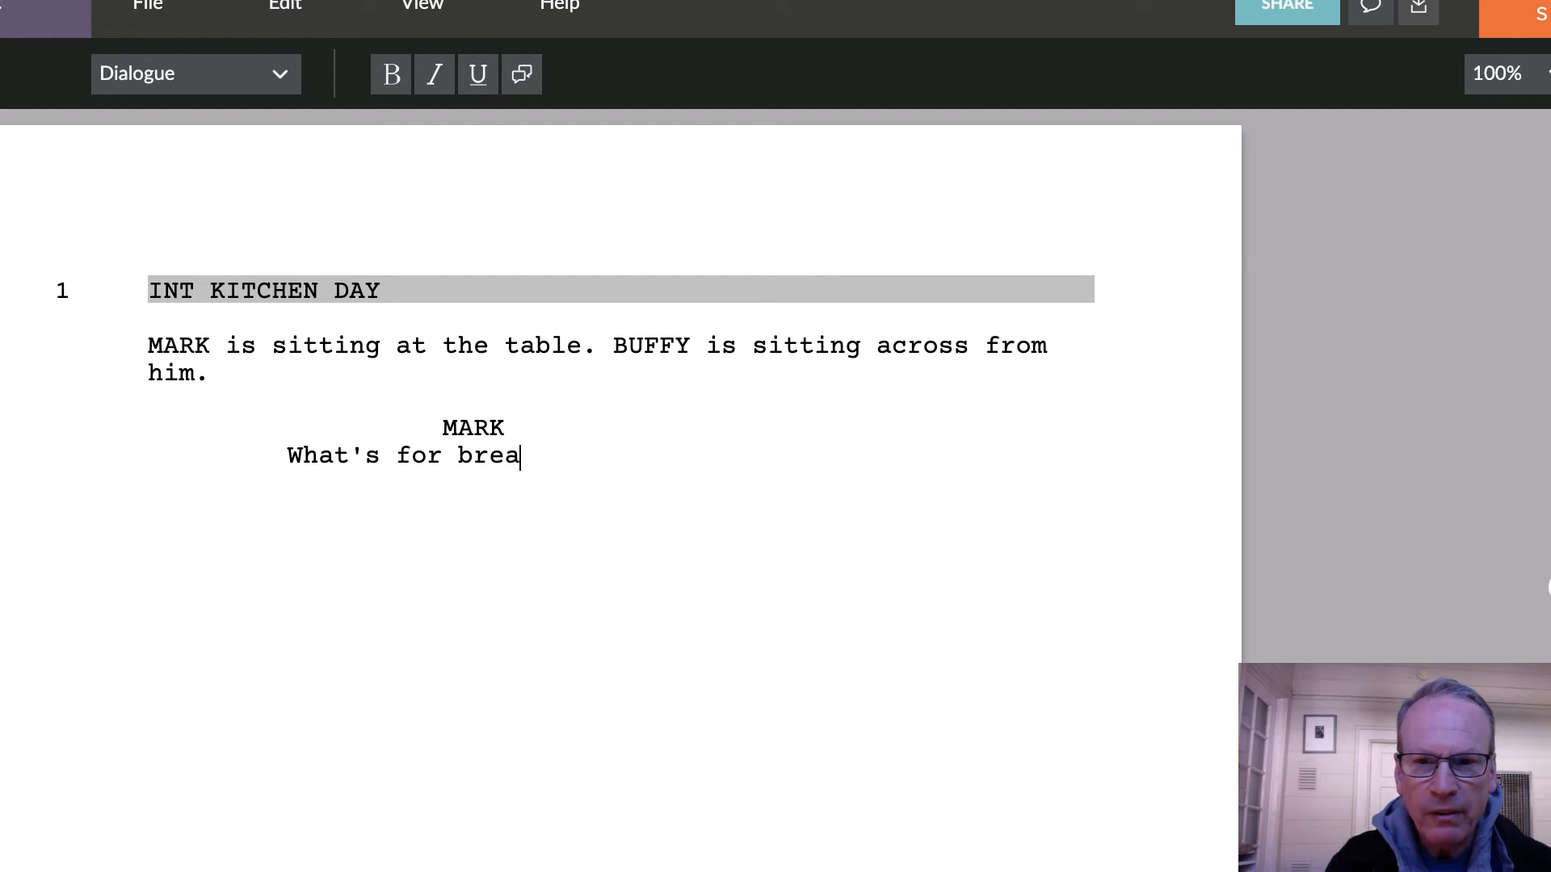
pyautogui.write('kfast')
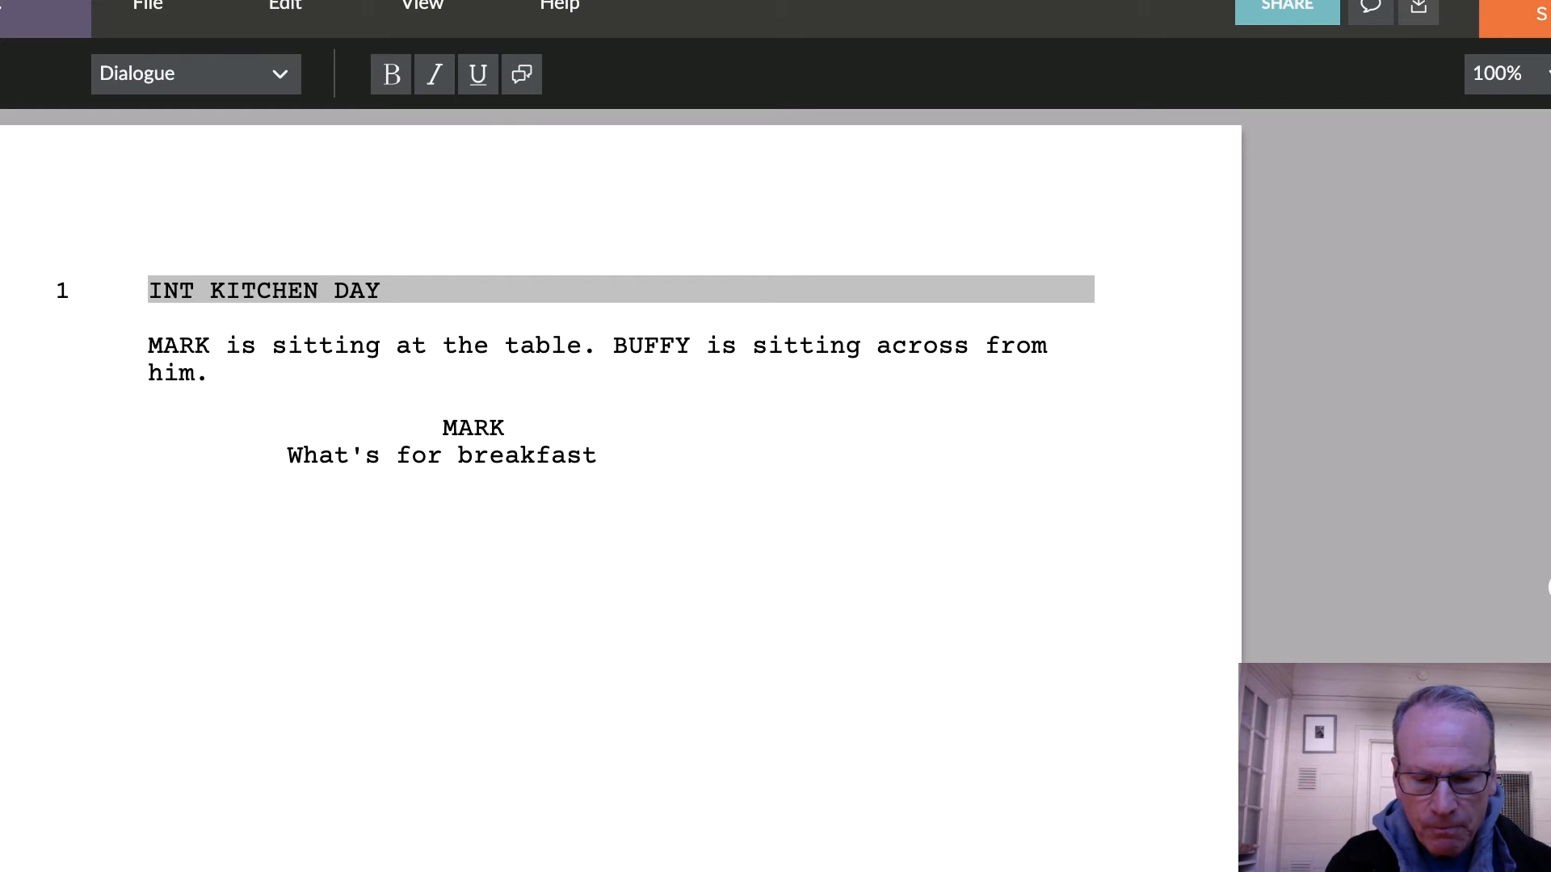
pyautogui.write('?')
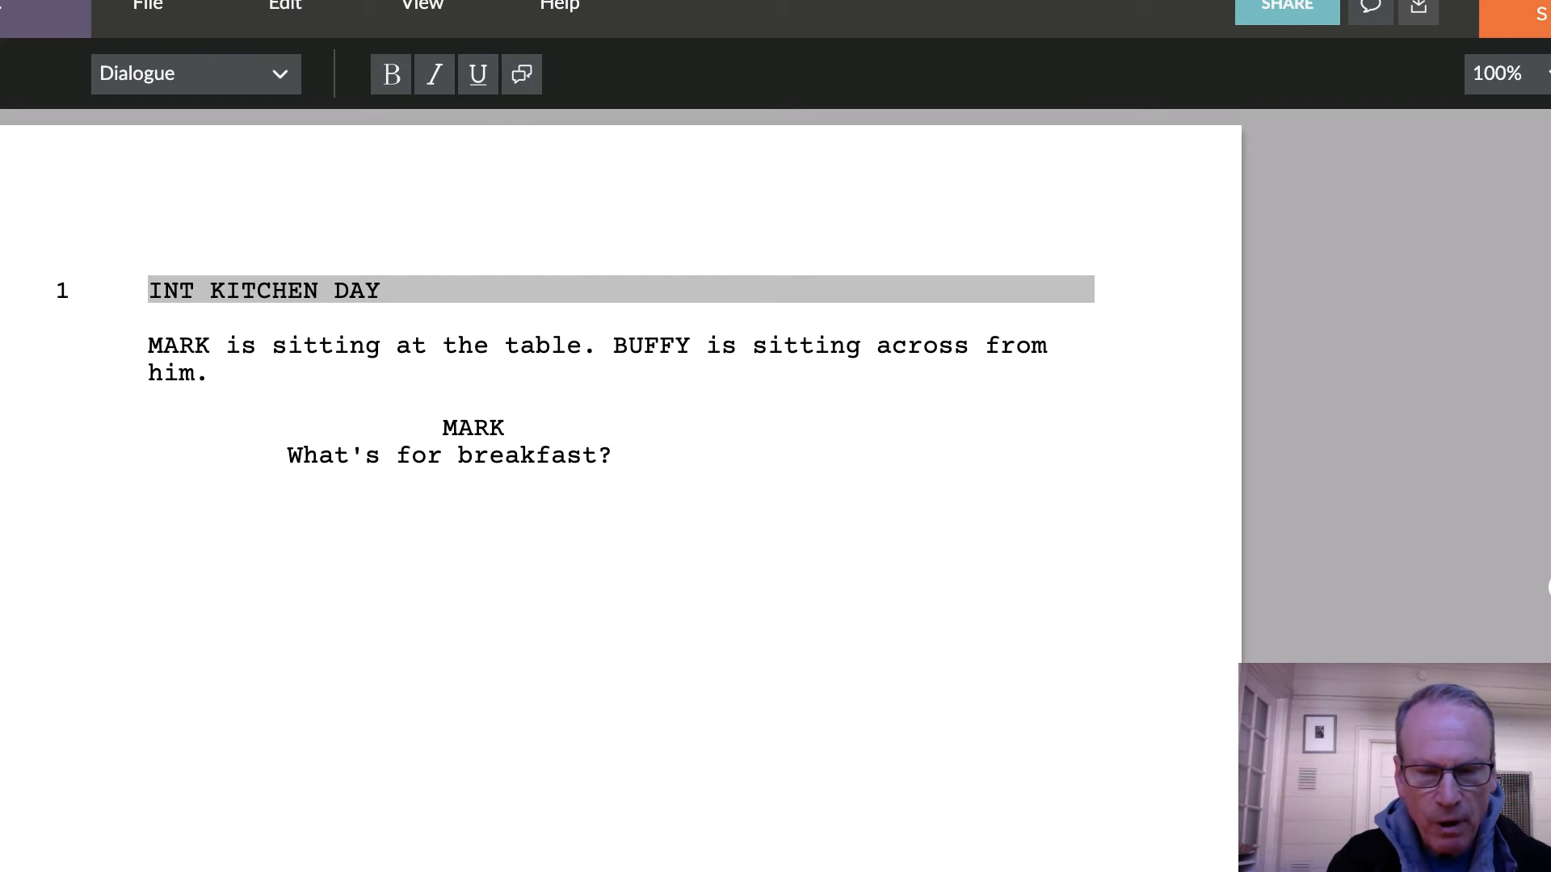
pyautogui.press('Return')
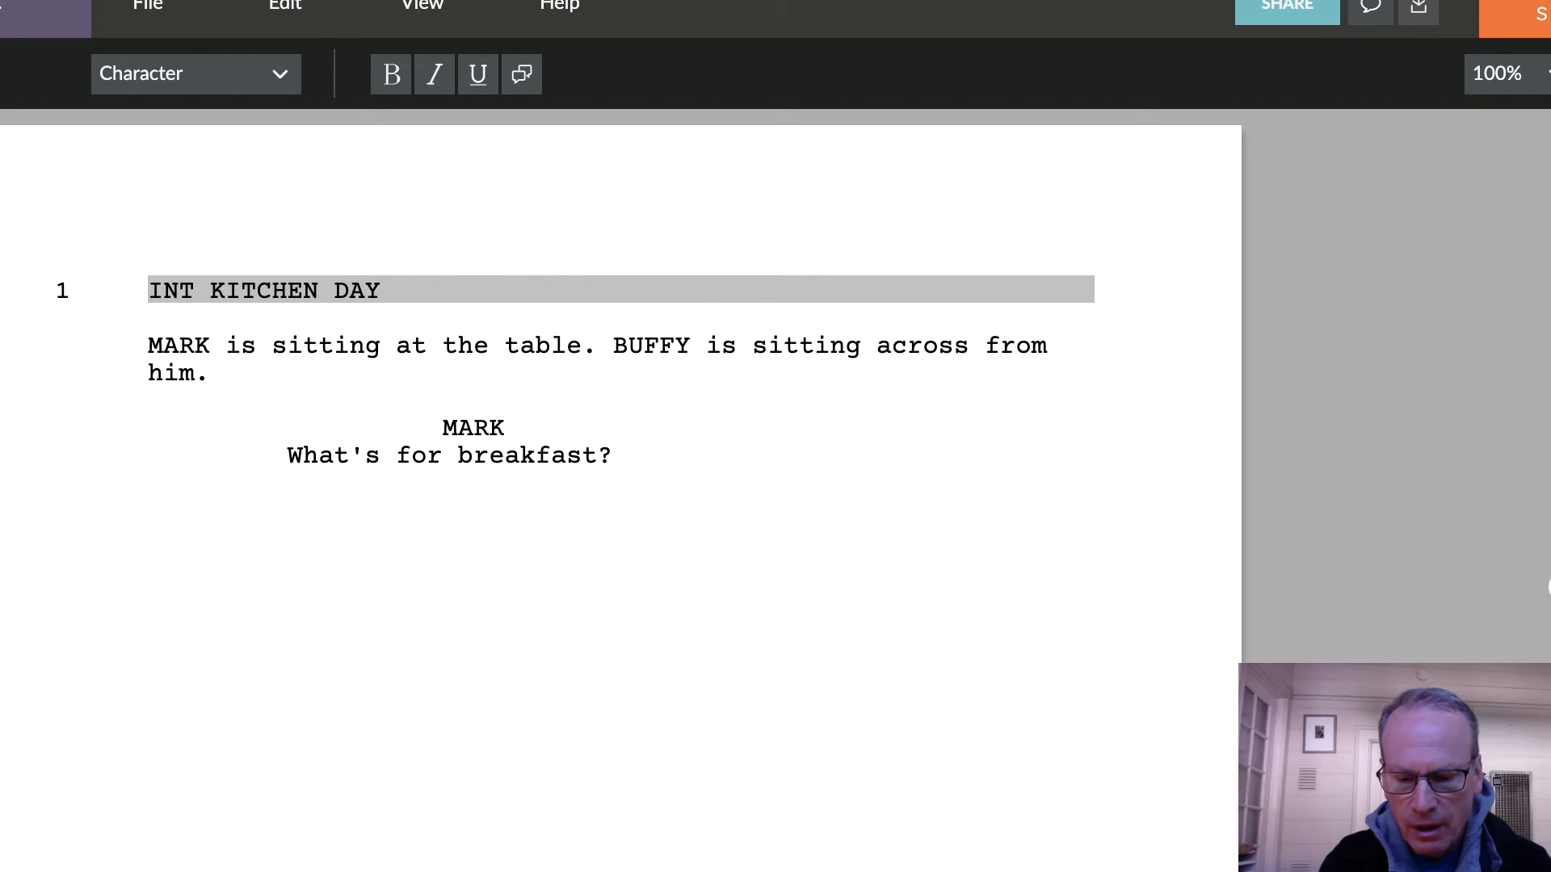
# - Add the second character's cue with the reply "Eggs and Bacon." and start a new character line
pyautogui.write('BUFFY')
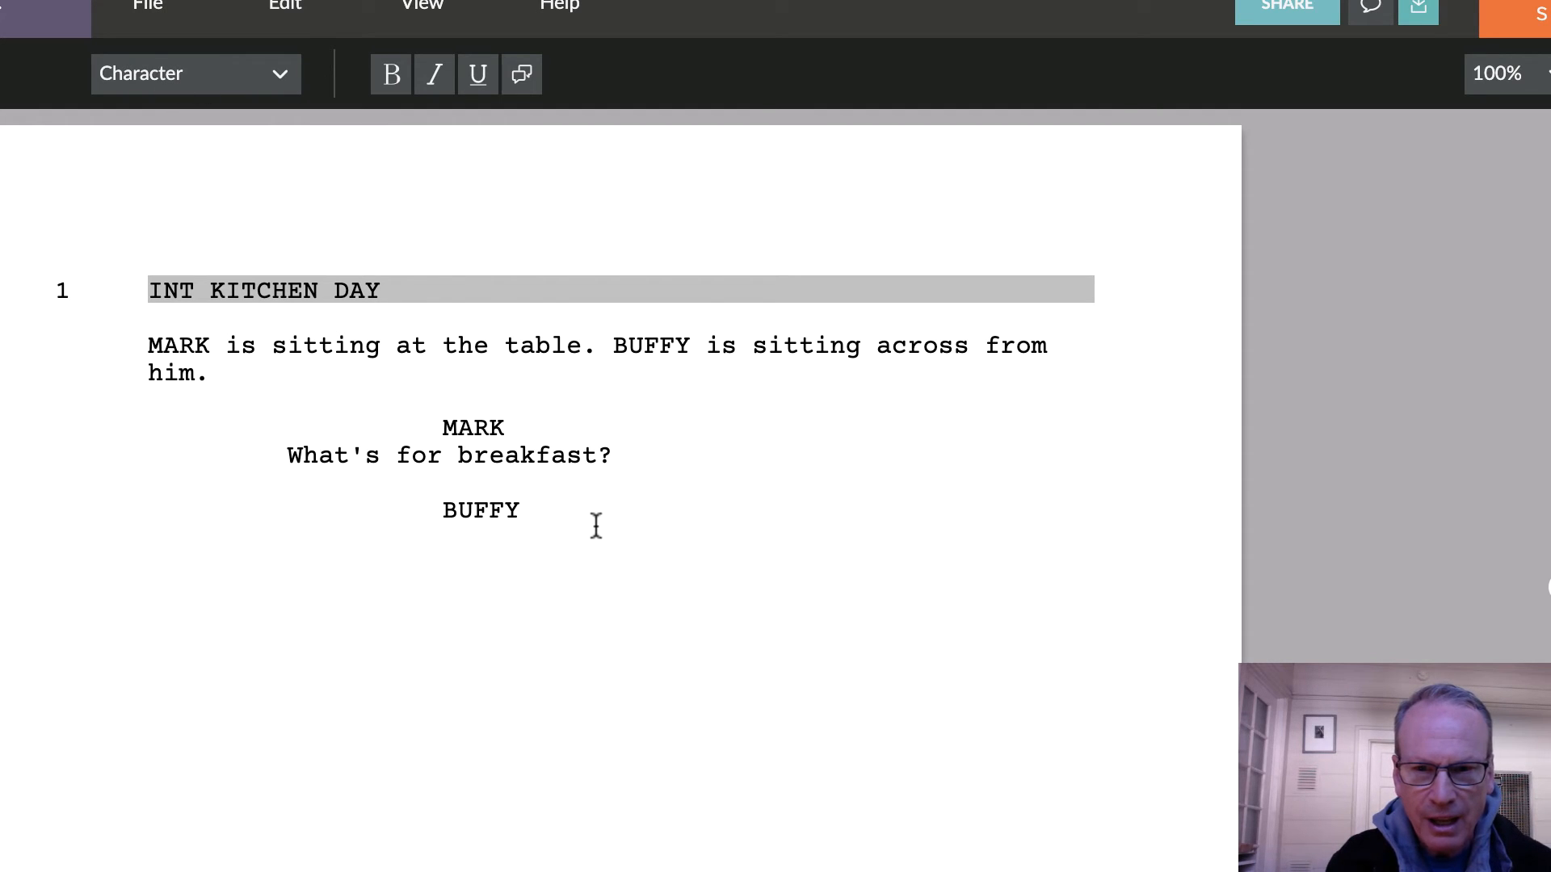
pyautogui.press('Return')
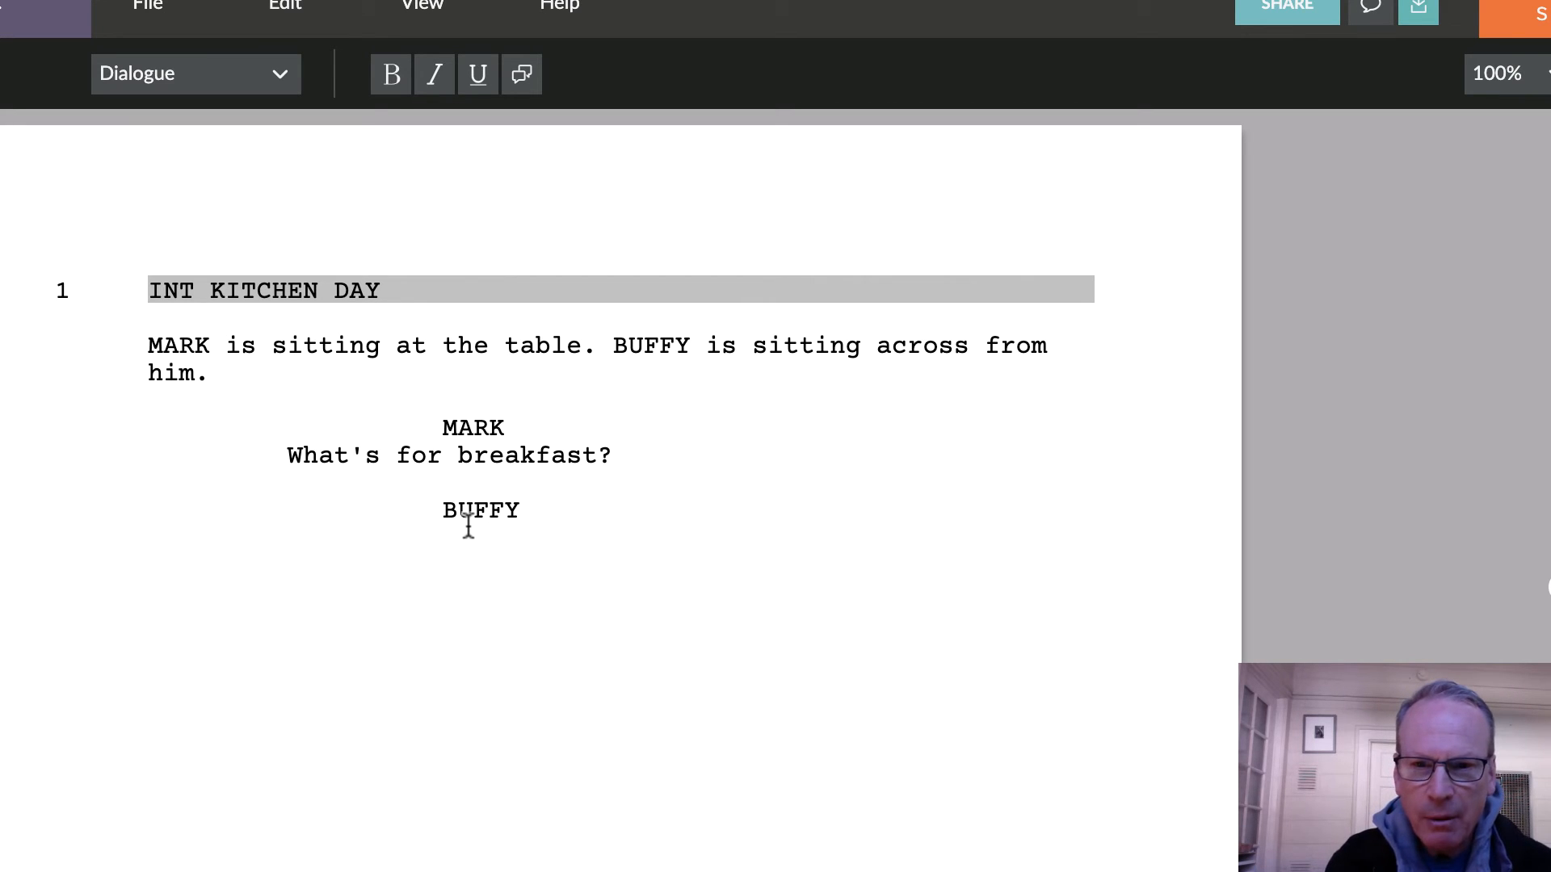
pyautogui.write('Eggs')
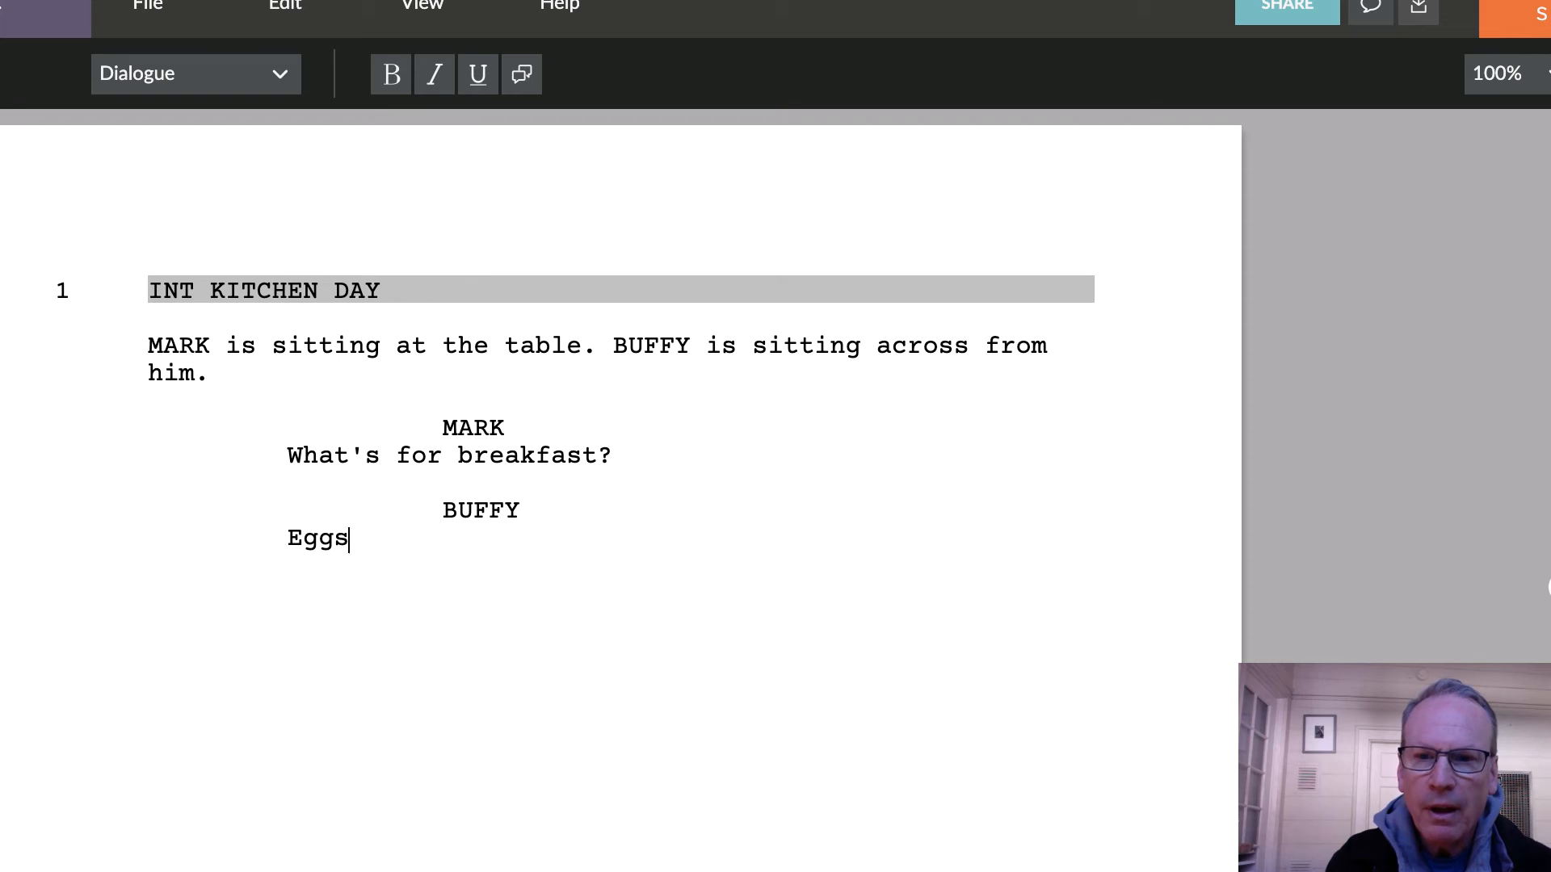
pyautogui.write(' and Bacon')
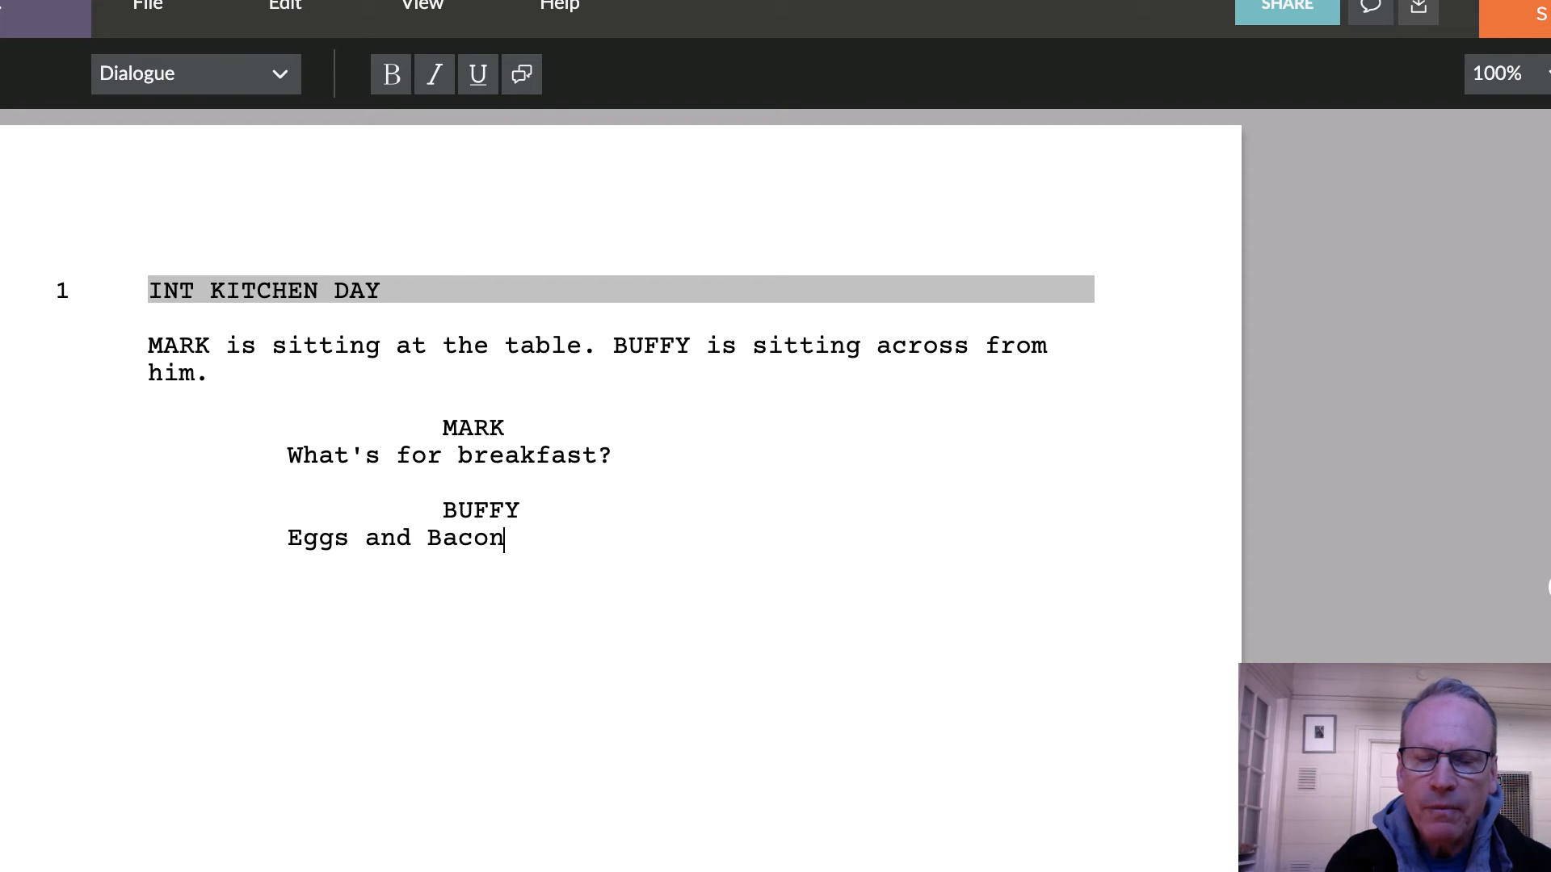
pyautogui.write('.')
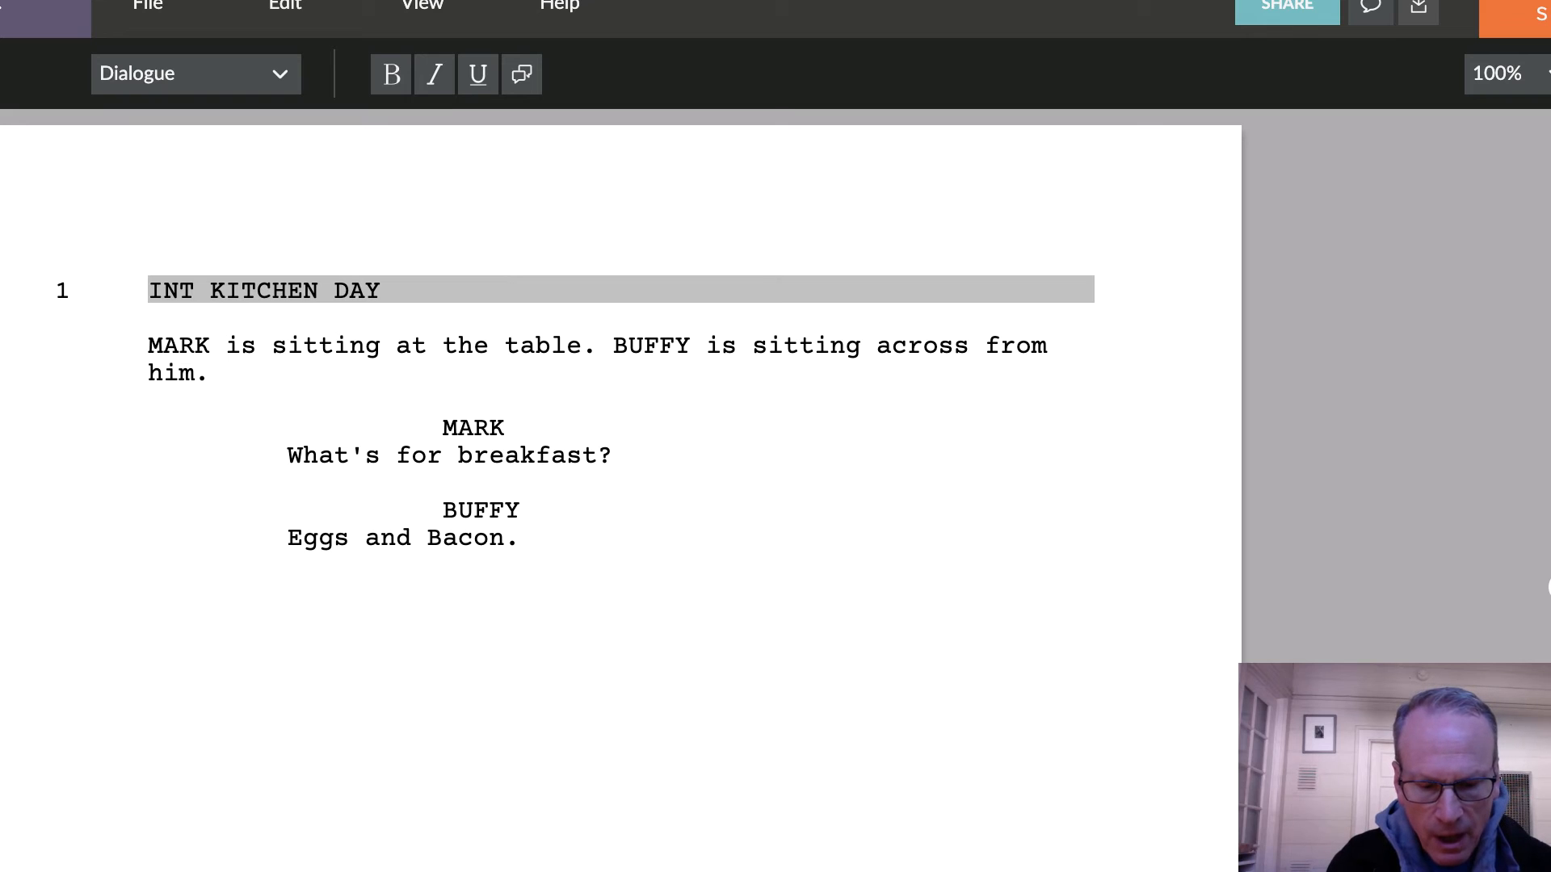
pyautogui.press('Return')
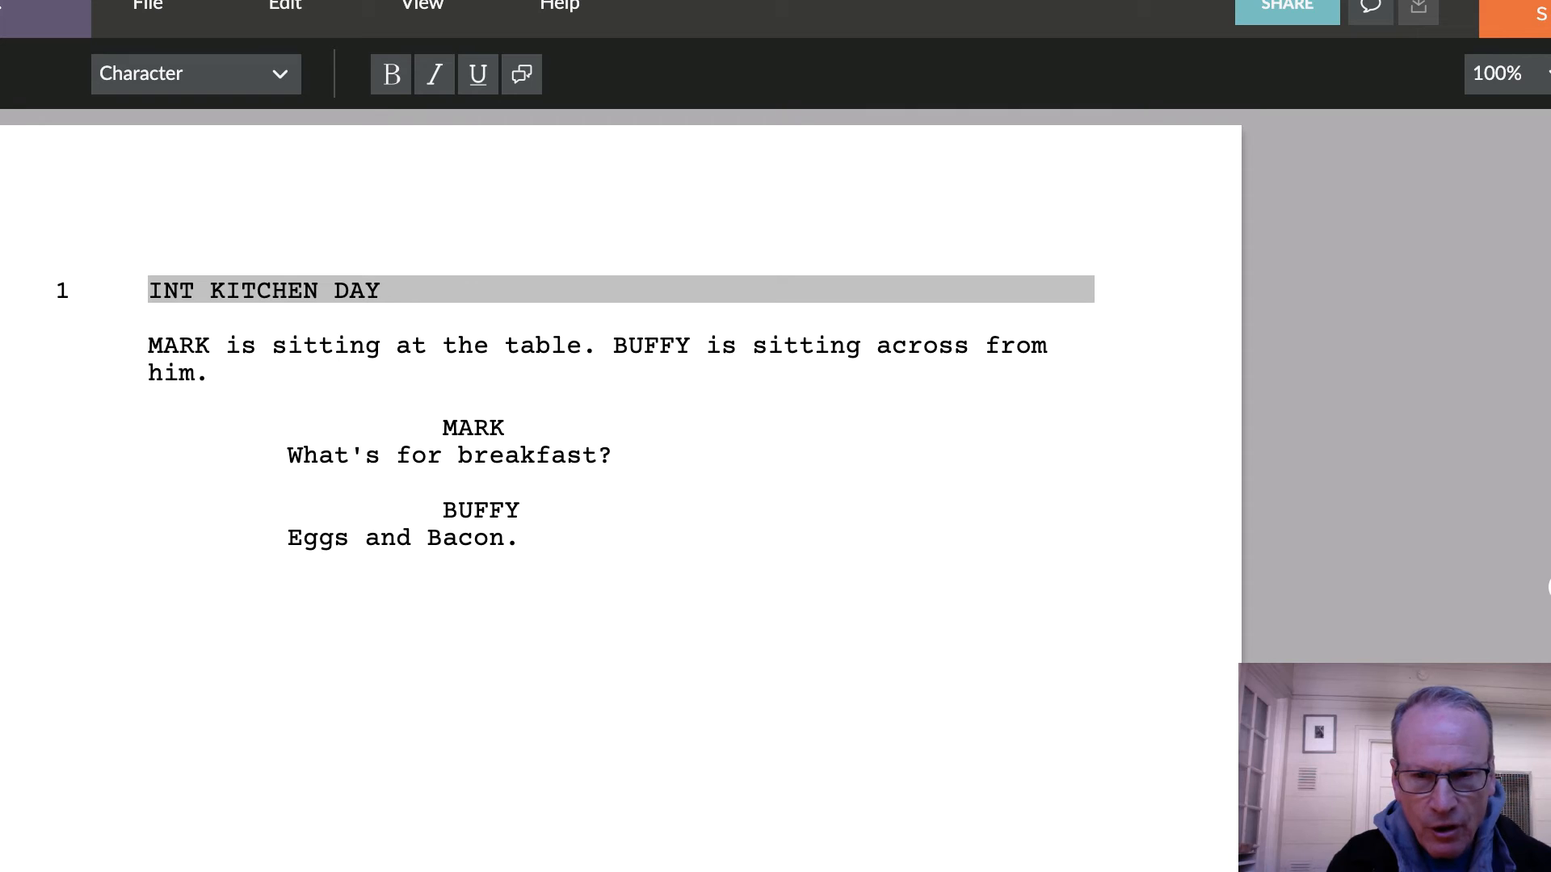
# - Write an action line below the second character's reply: the first character's name followed by "smiles and grabs his cup of coffee."
pyautogui.press('Return')
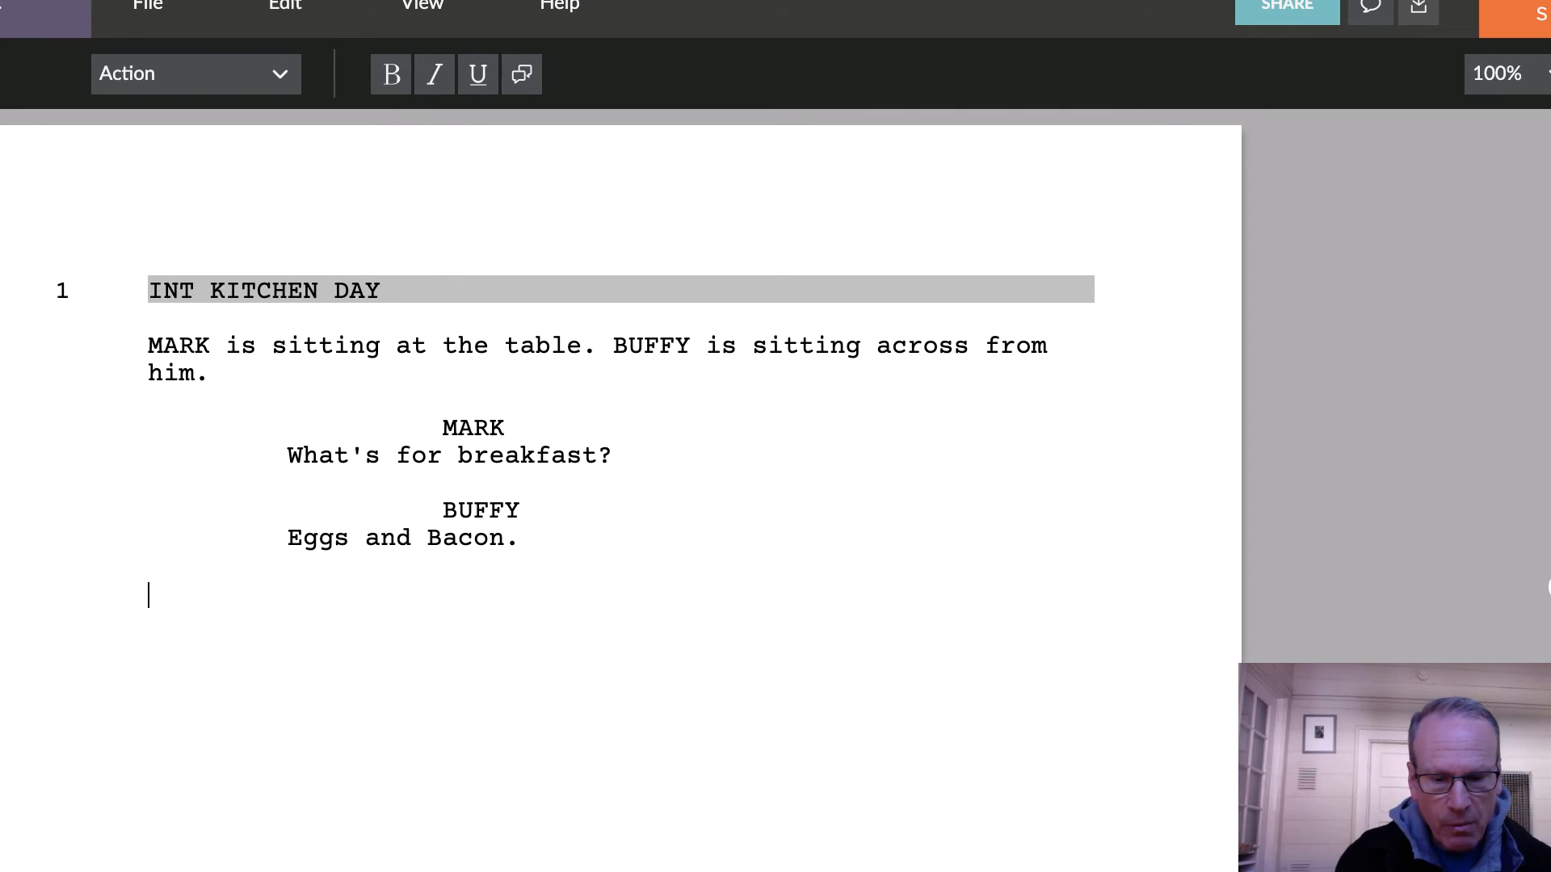
pyautogui.write('Mfark')
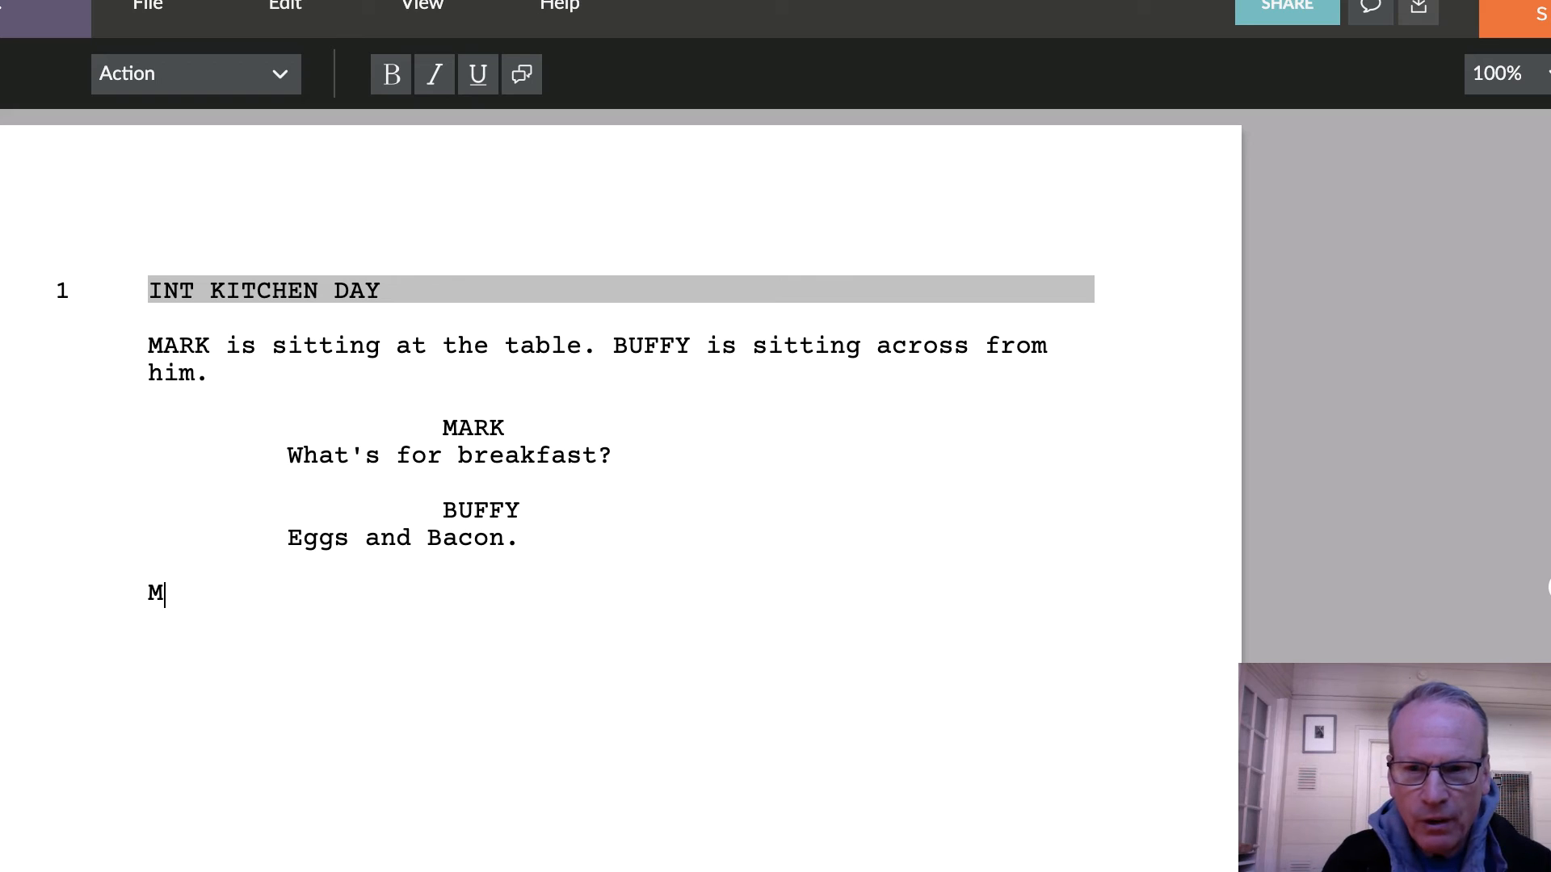
pyautogui.press('BackSpace')
pyautogui.press('BackSpace')
pyautogui.press('BackSpace')
pyautogui.press('BackSpace')
pyautogui.write('ar')
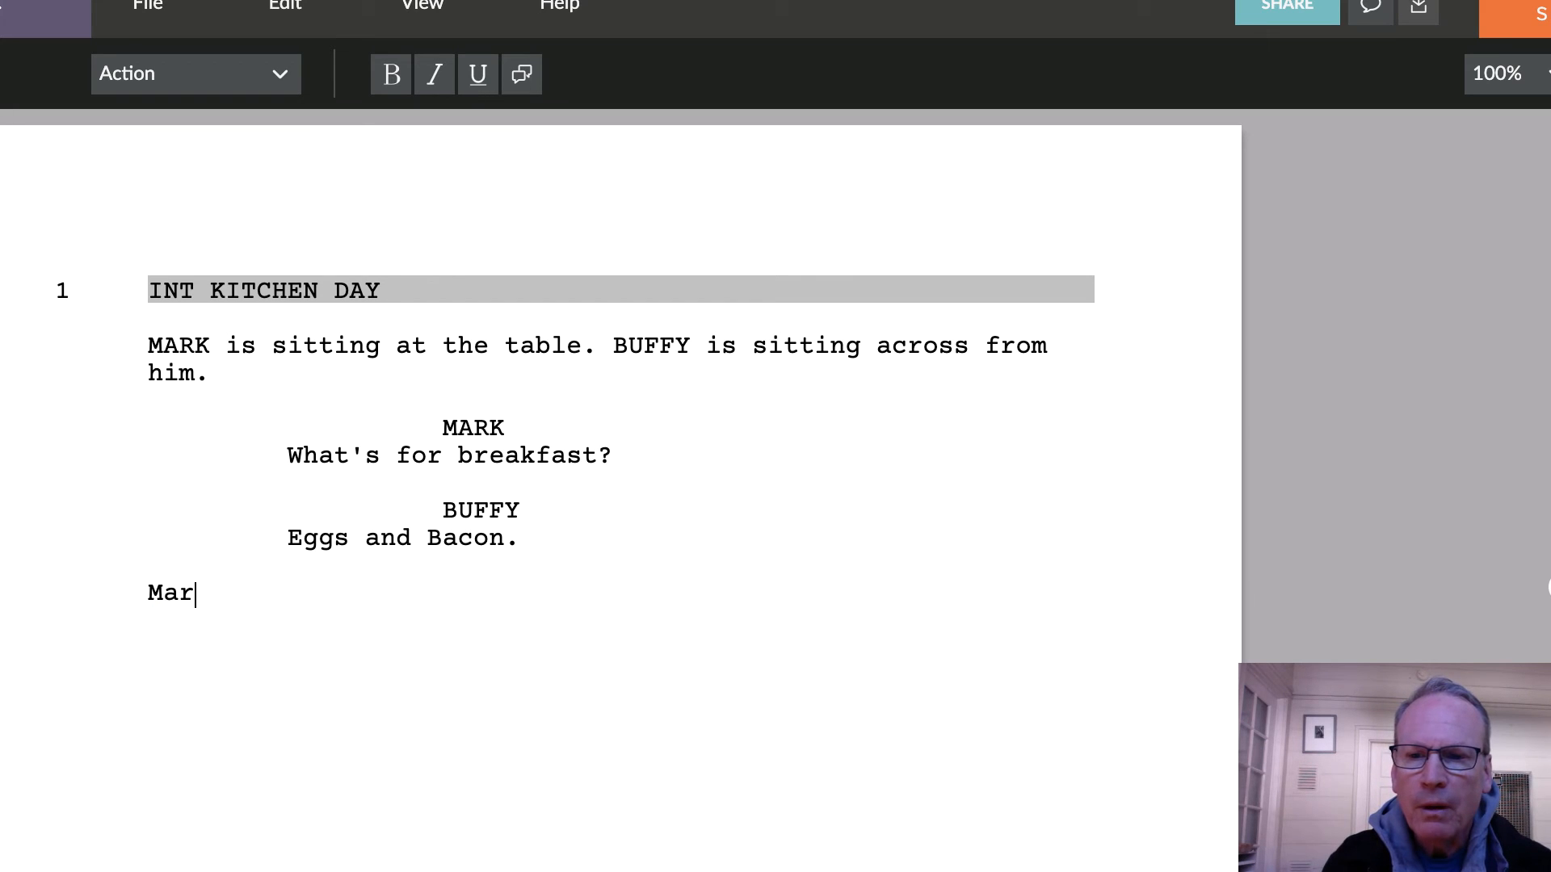
pyautogui.write('k smiles an')
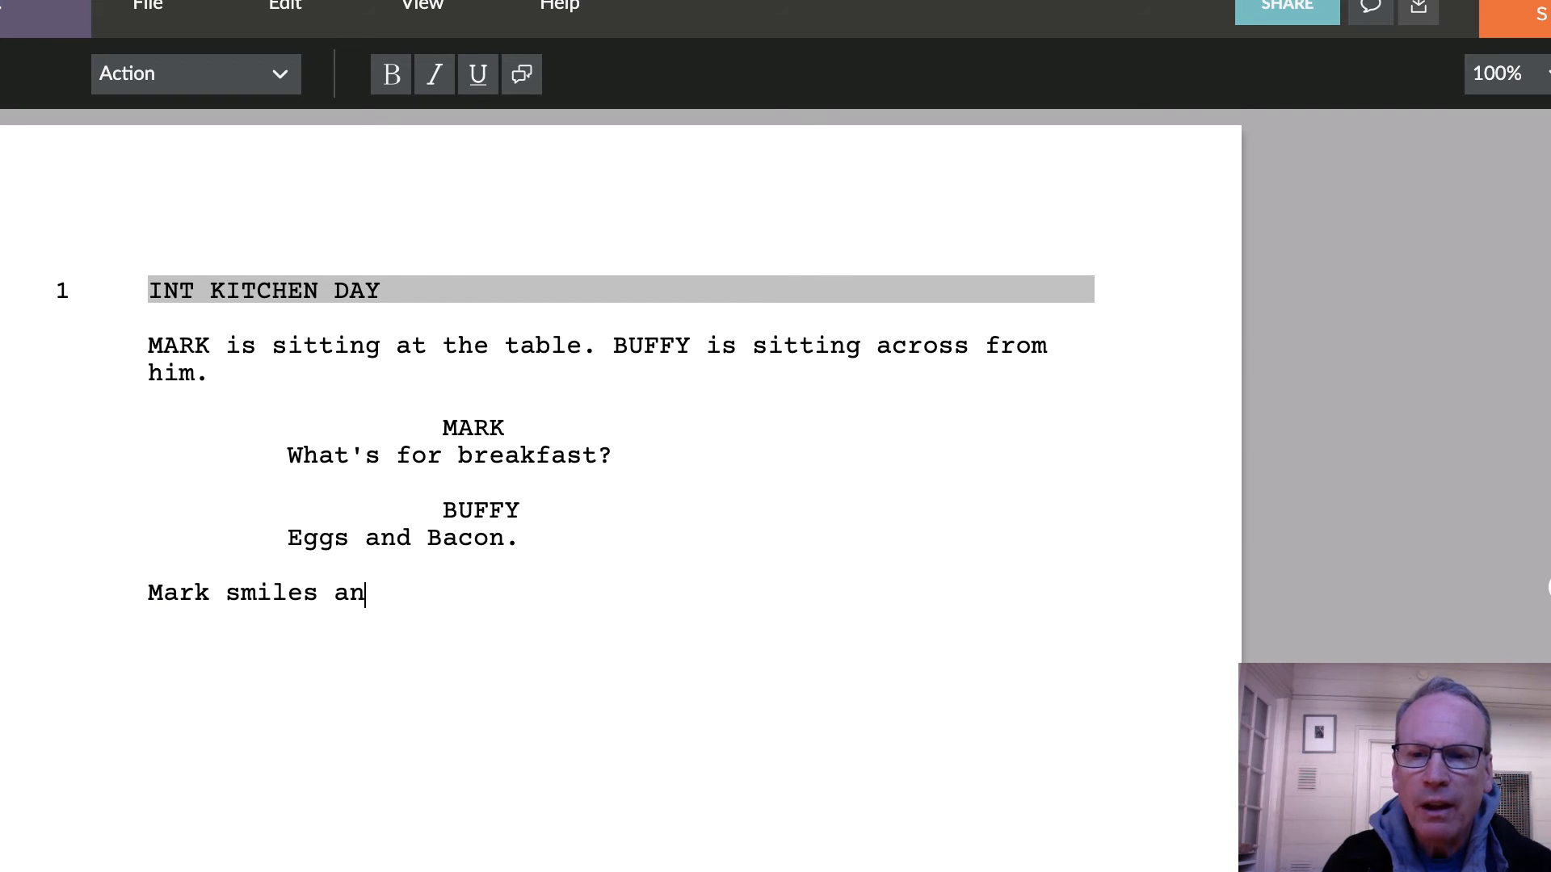
pyautogui.write('d grabs')
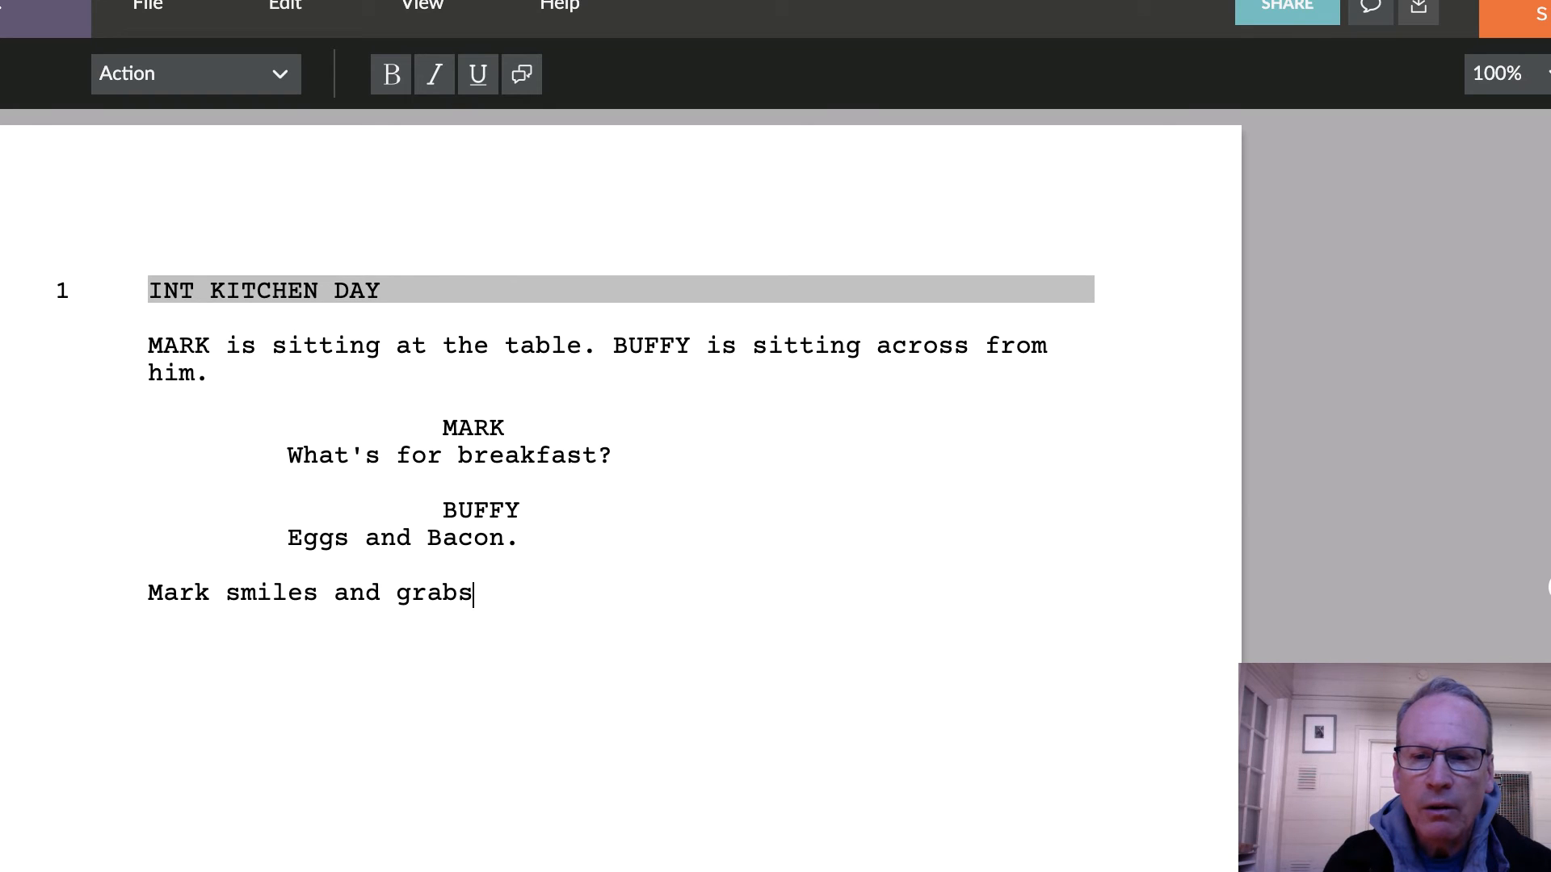
pyautogui.write(' his cup')
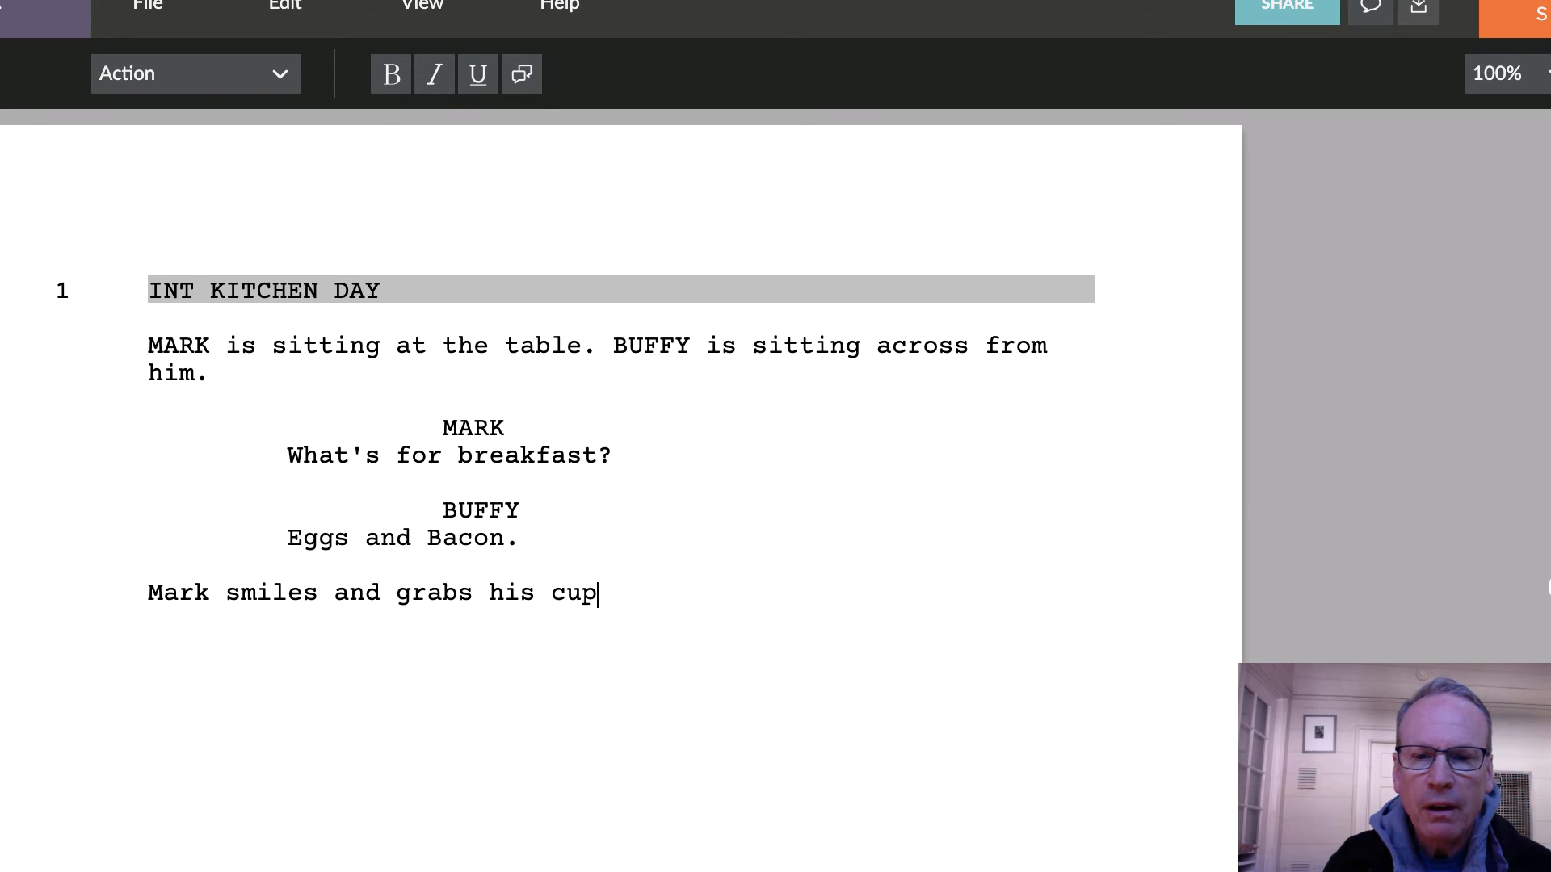
pyautogui.write(' of coffee.')
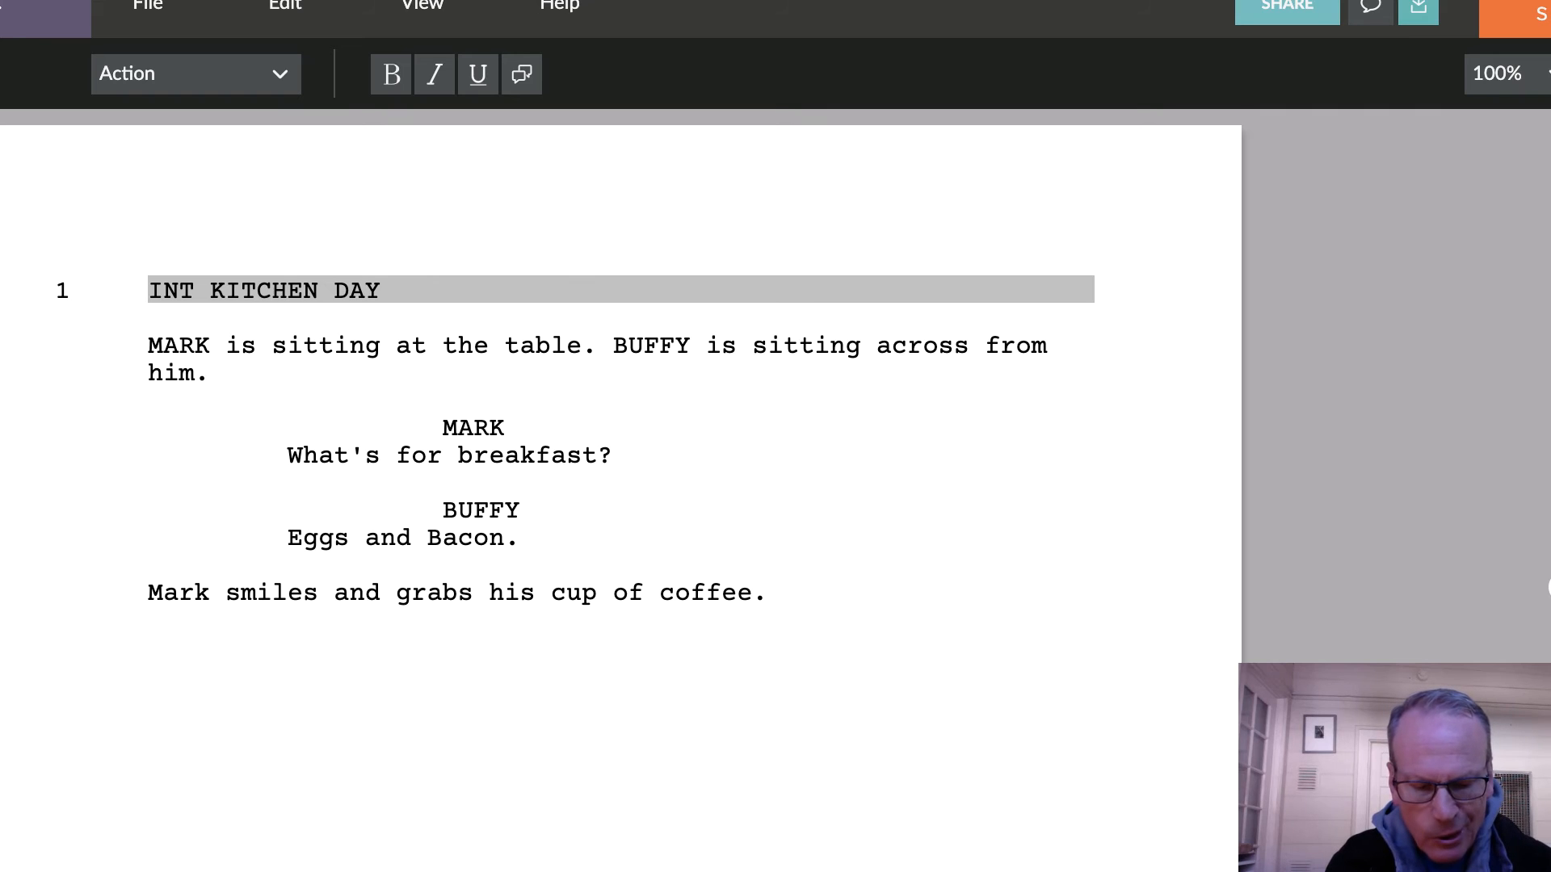
# - Add a second scene heading reading "EXT PORCH DAY" below the coffee action line
pyautogui.press('Return')
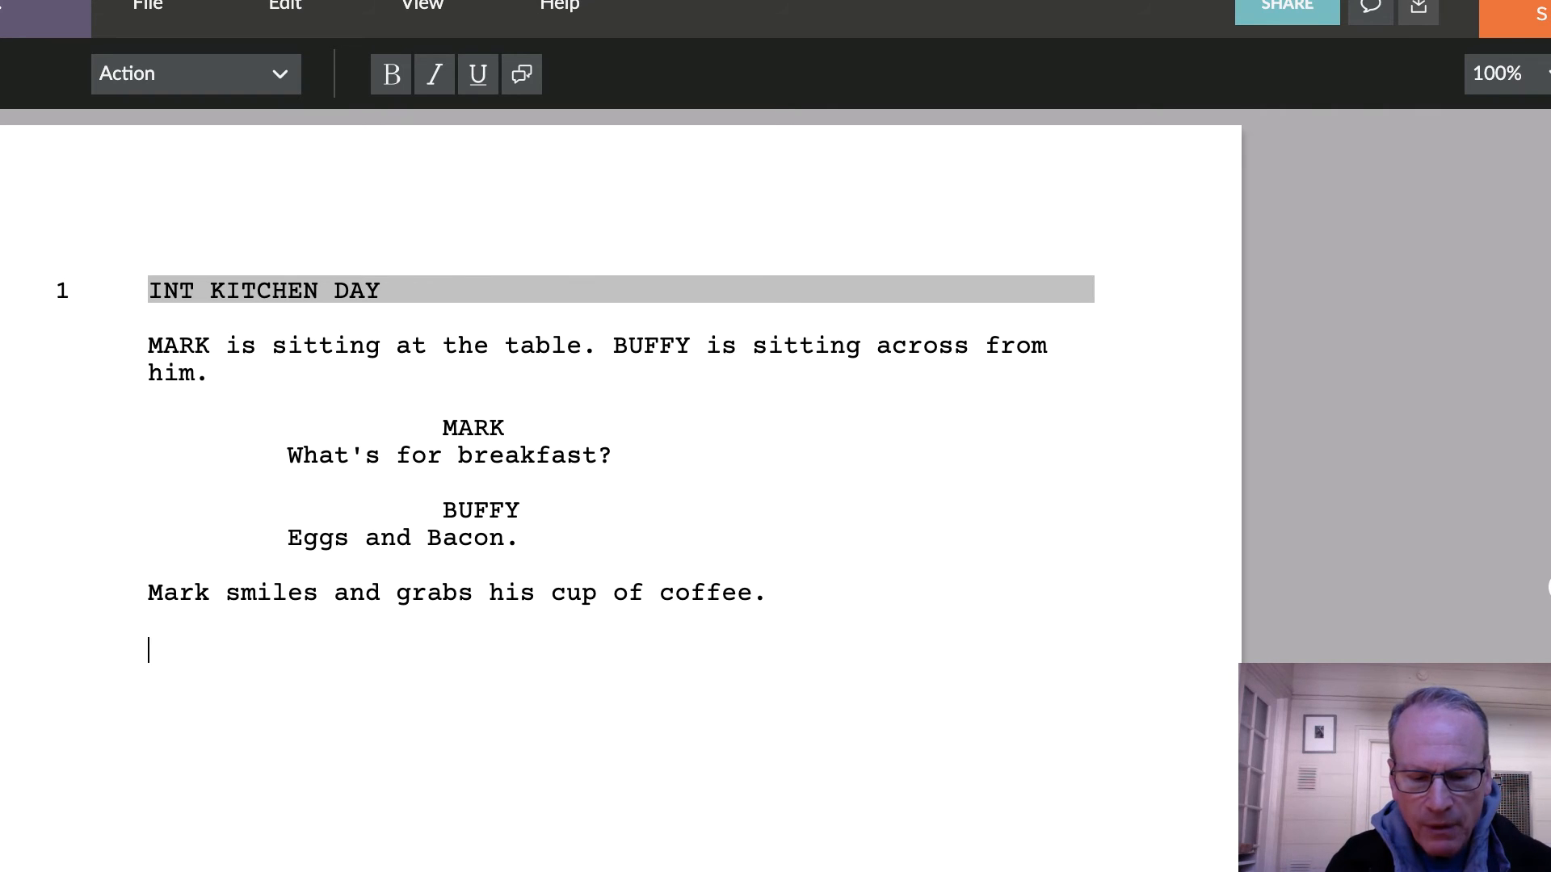
pyautogui.press('Return')
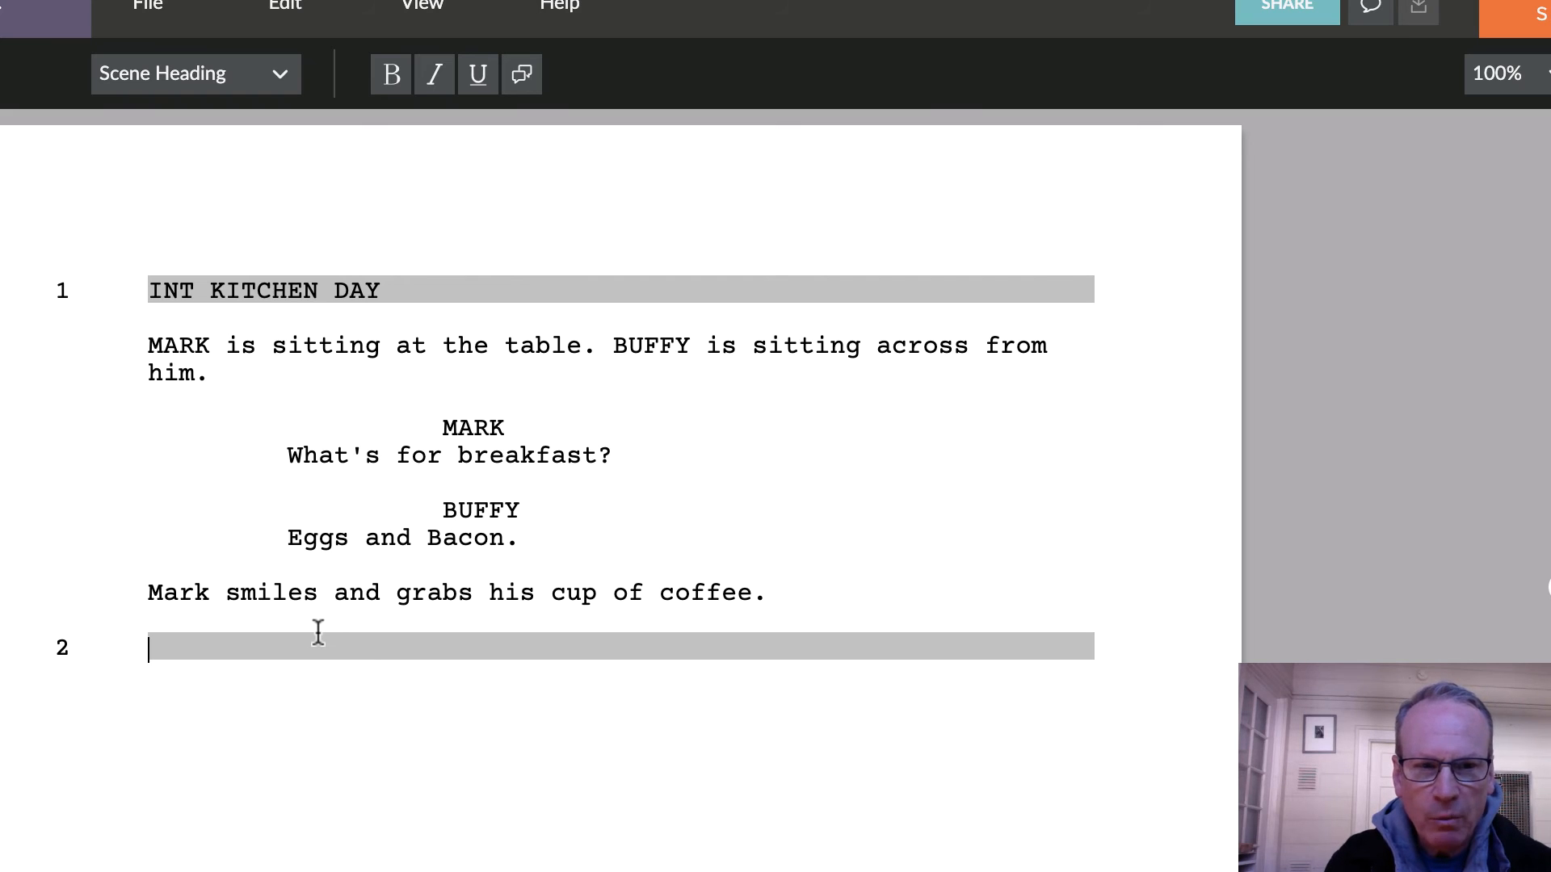
pyautogui.write('EXT.')
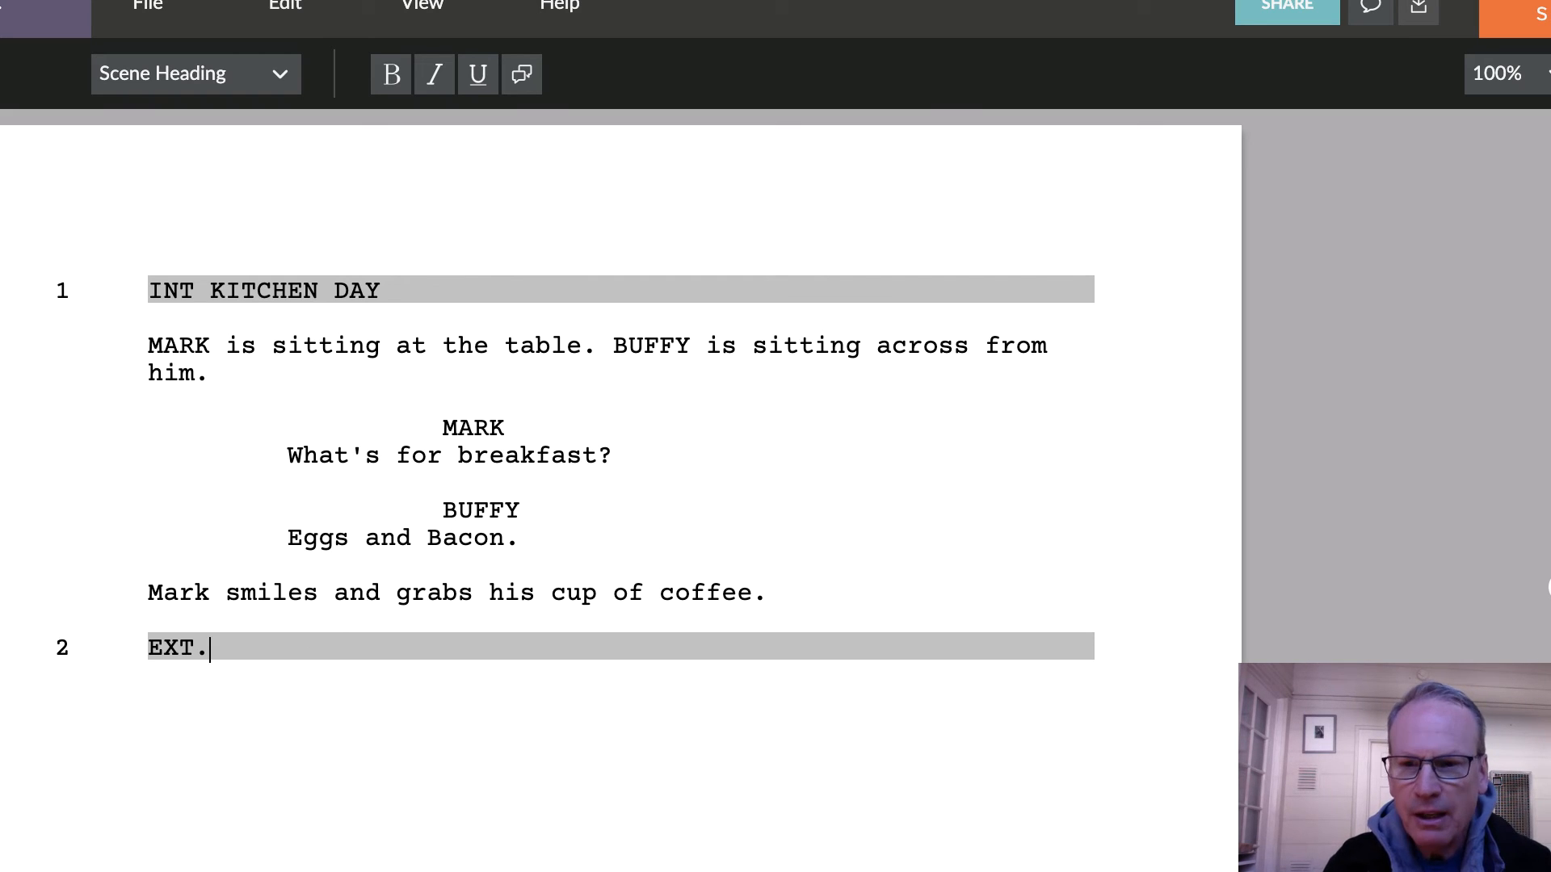
pyautogui.press('BackSpace')
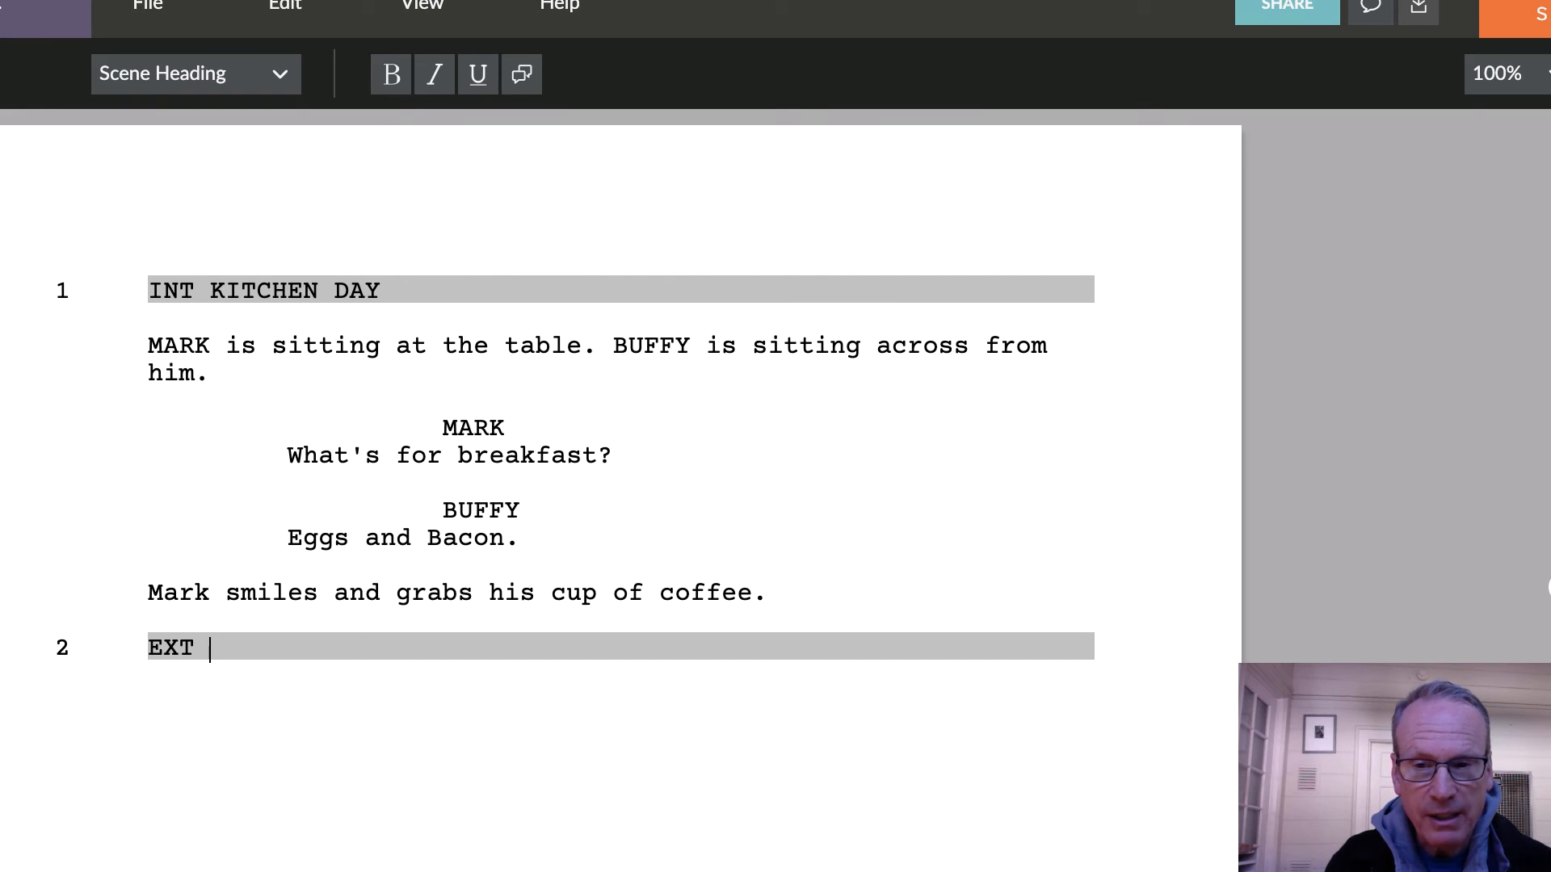
pyautogui.write('PORCH')
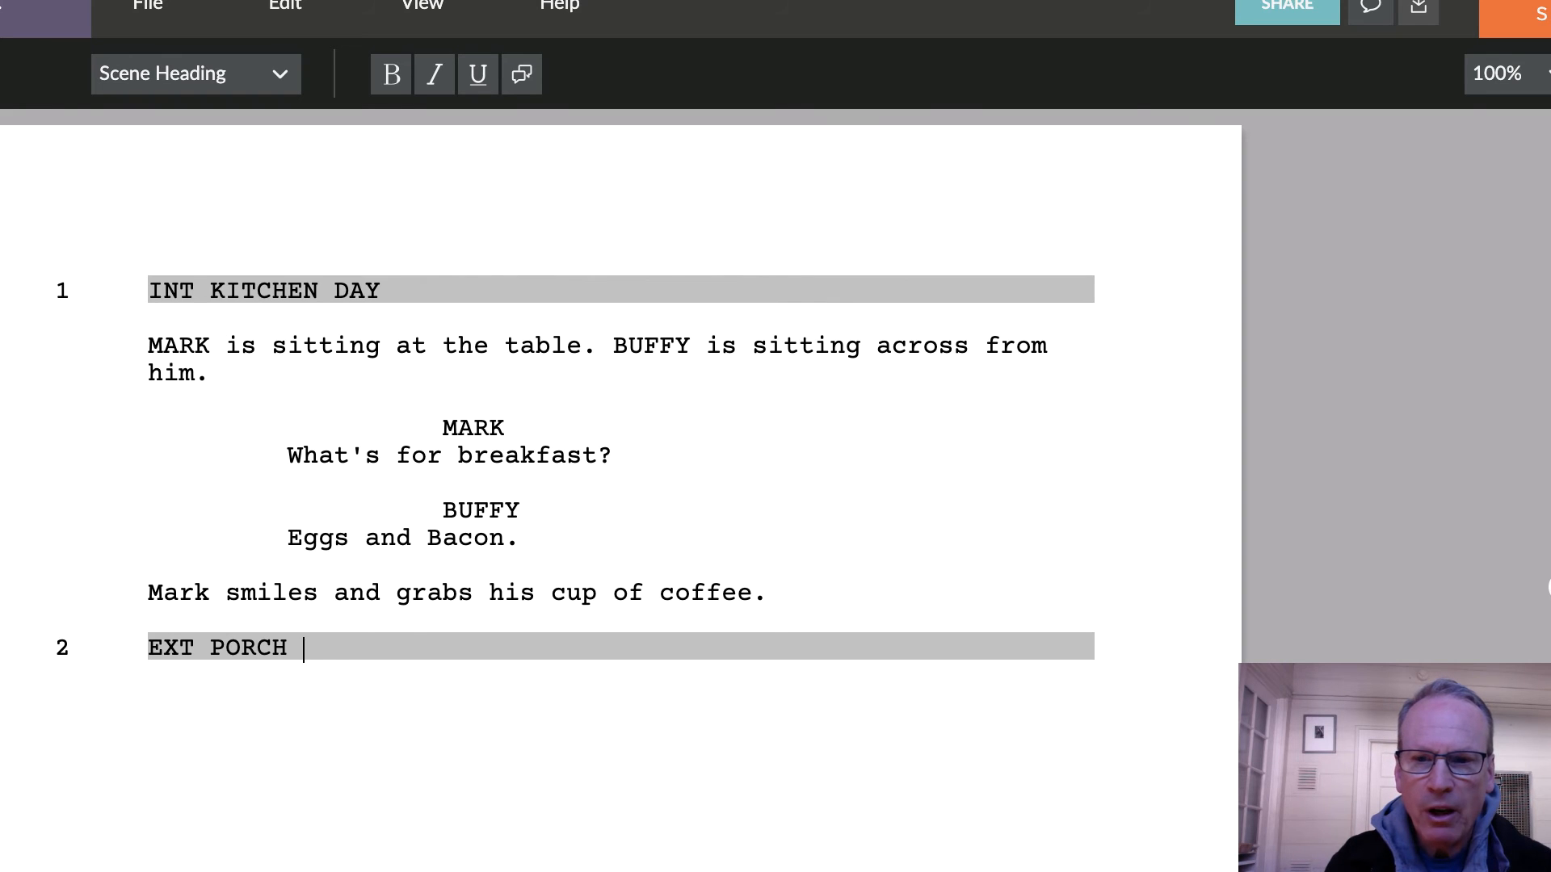
pyautogui.write(' DAY')
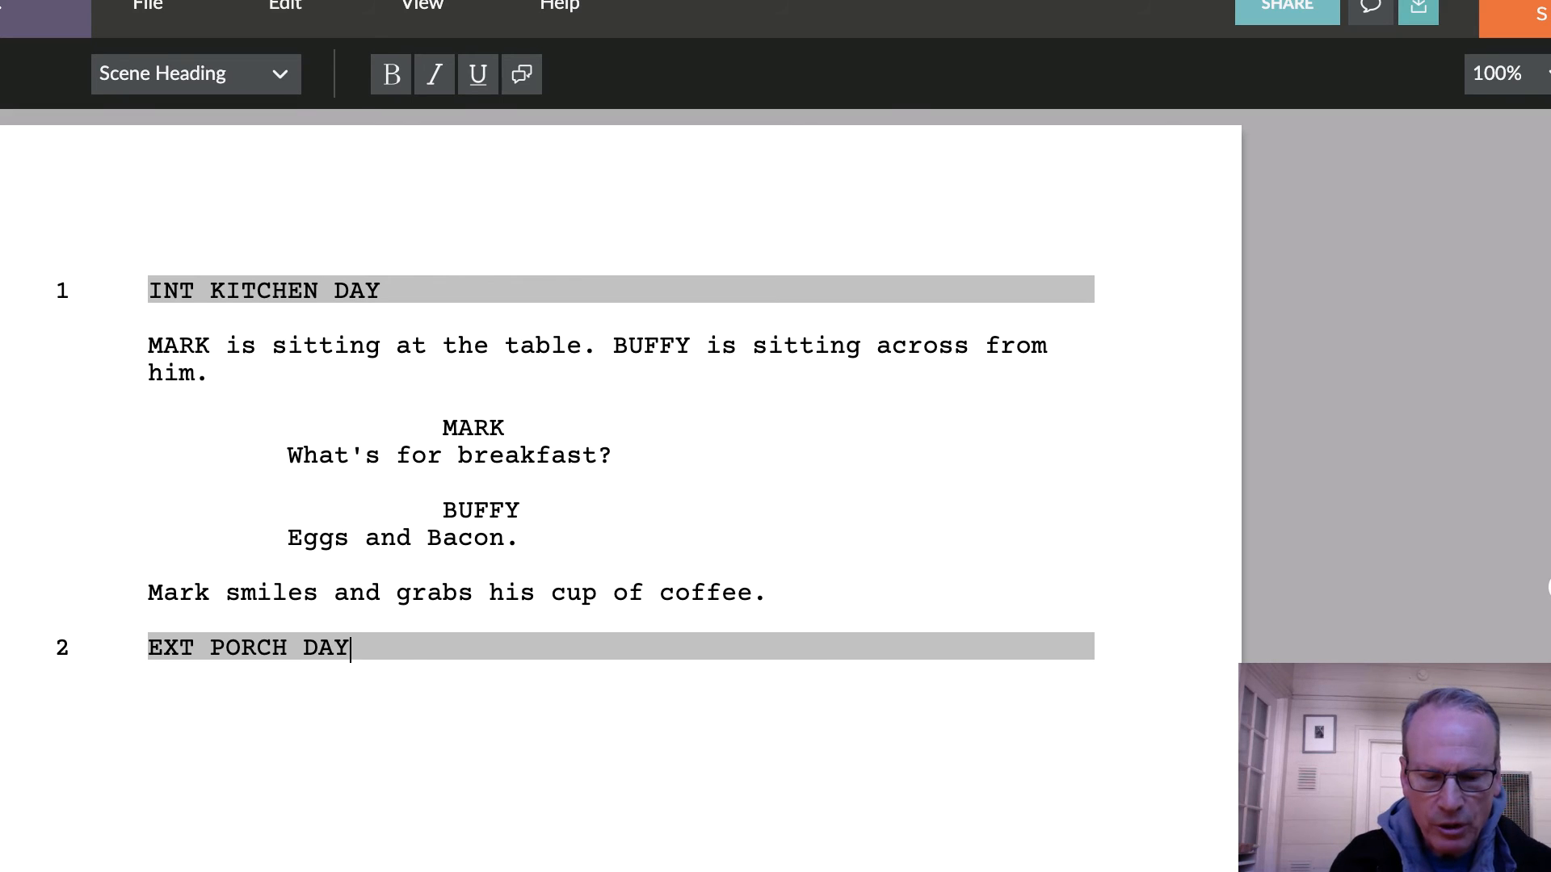
# - Begin the porch scene's action line with "Cars are moving quickly up the street..."
pyautogui.press('Return')
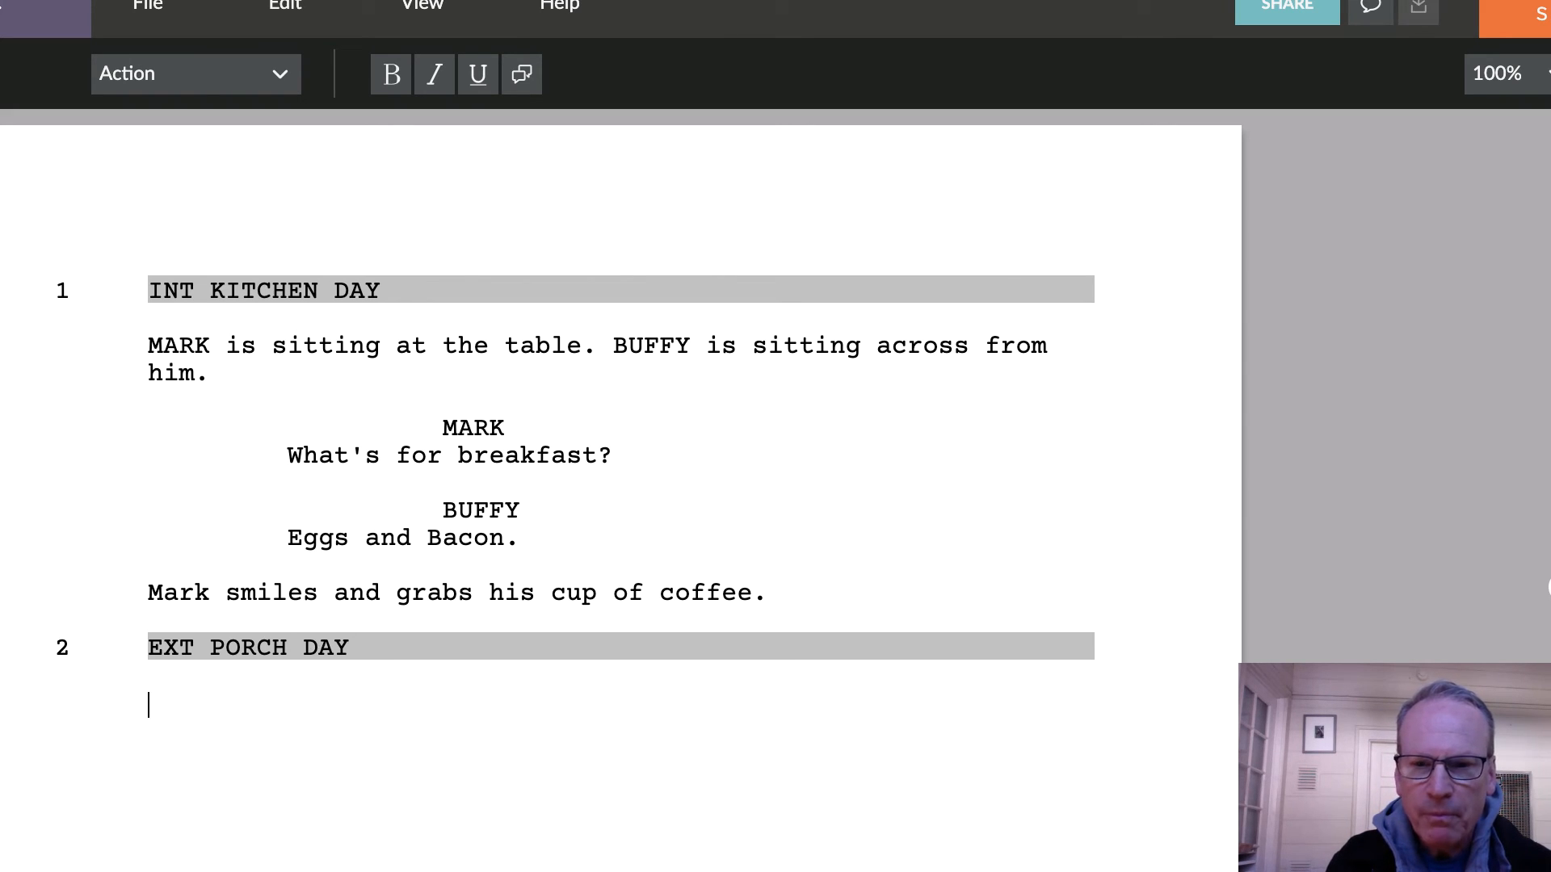
pyautogui.write('c')
pyautogui.press('BackSpace')
pyautogui.write('ca')
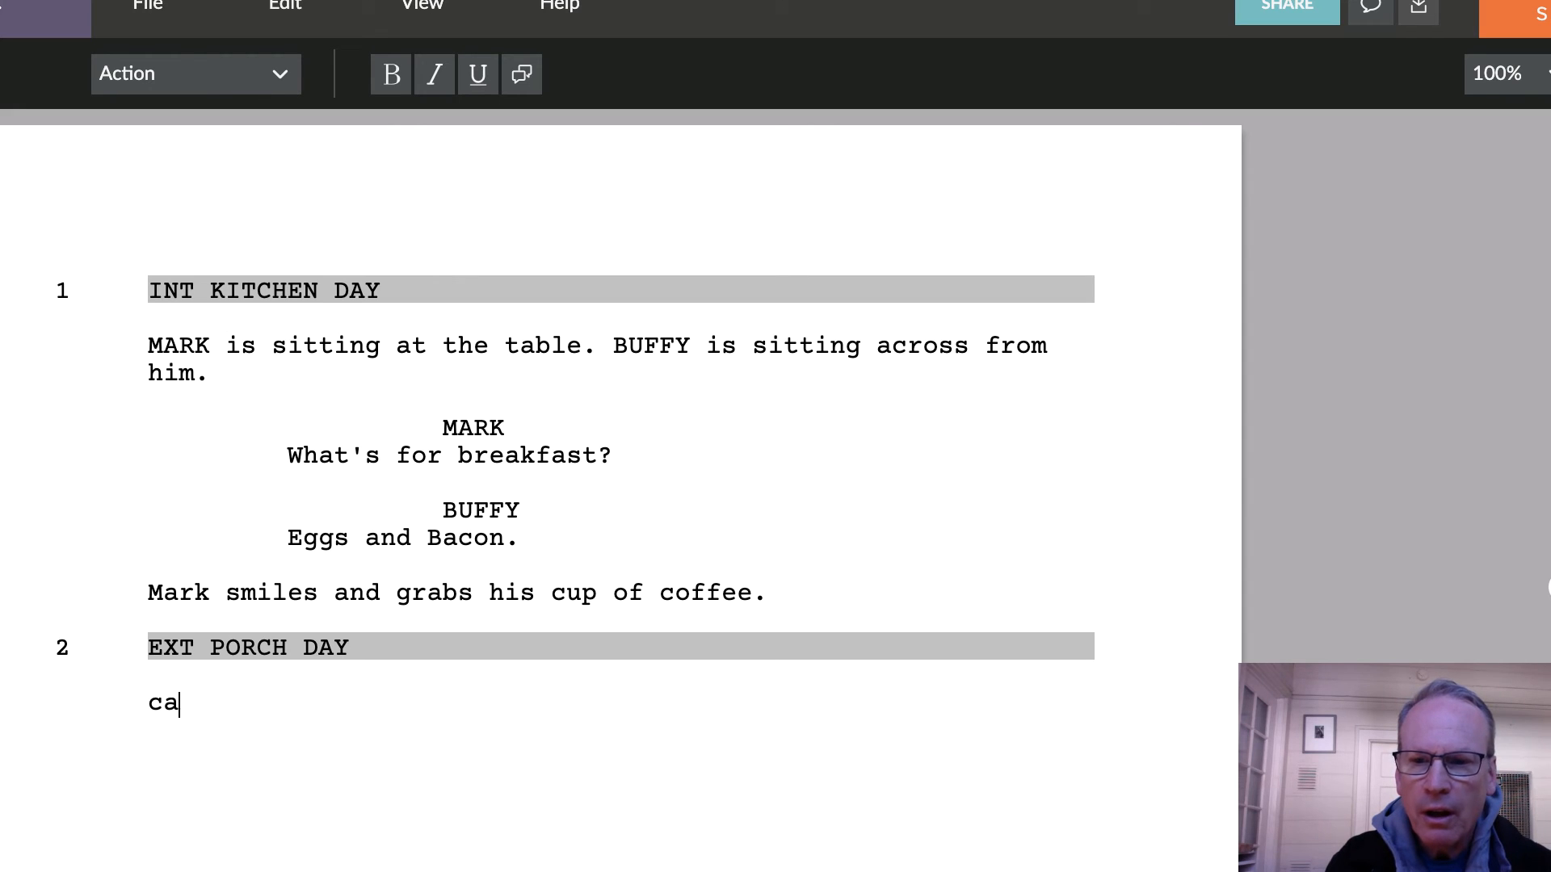
pyautogui.press('BackSpace')
pyautogui.press('BackSpace')
pyautogui.write('Cars are movi')
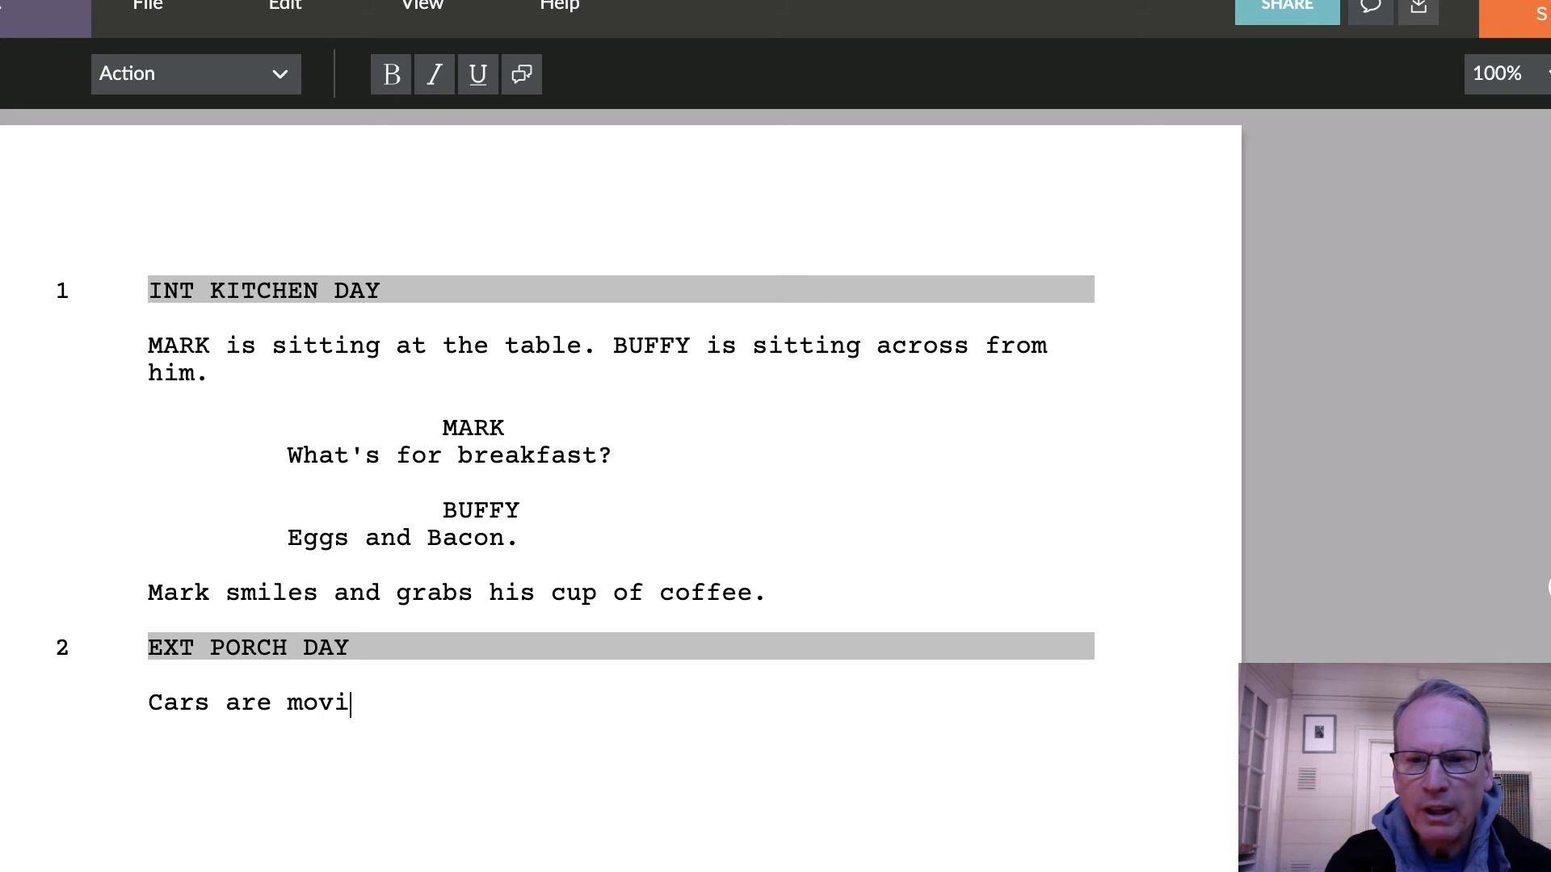
pyautogui.write('ng quic')
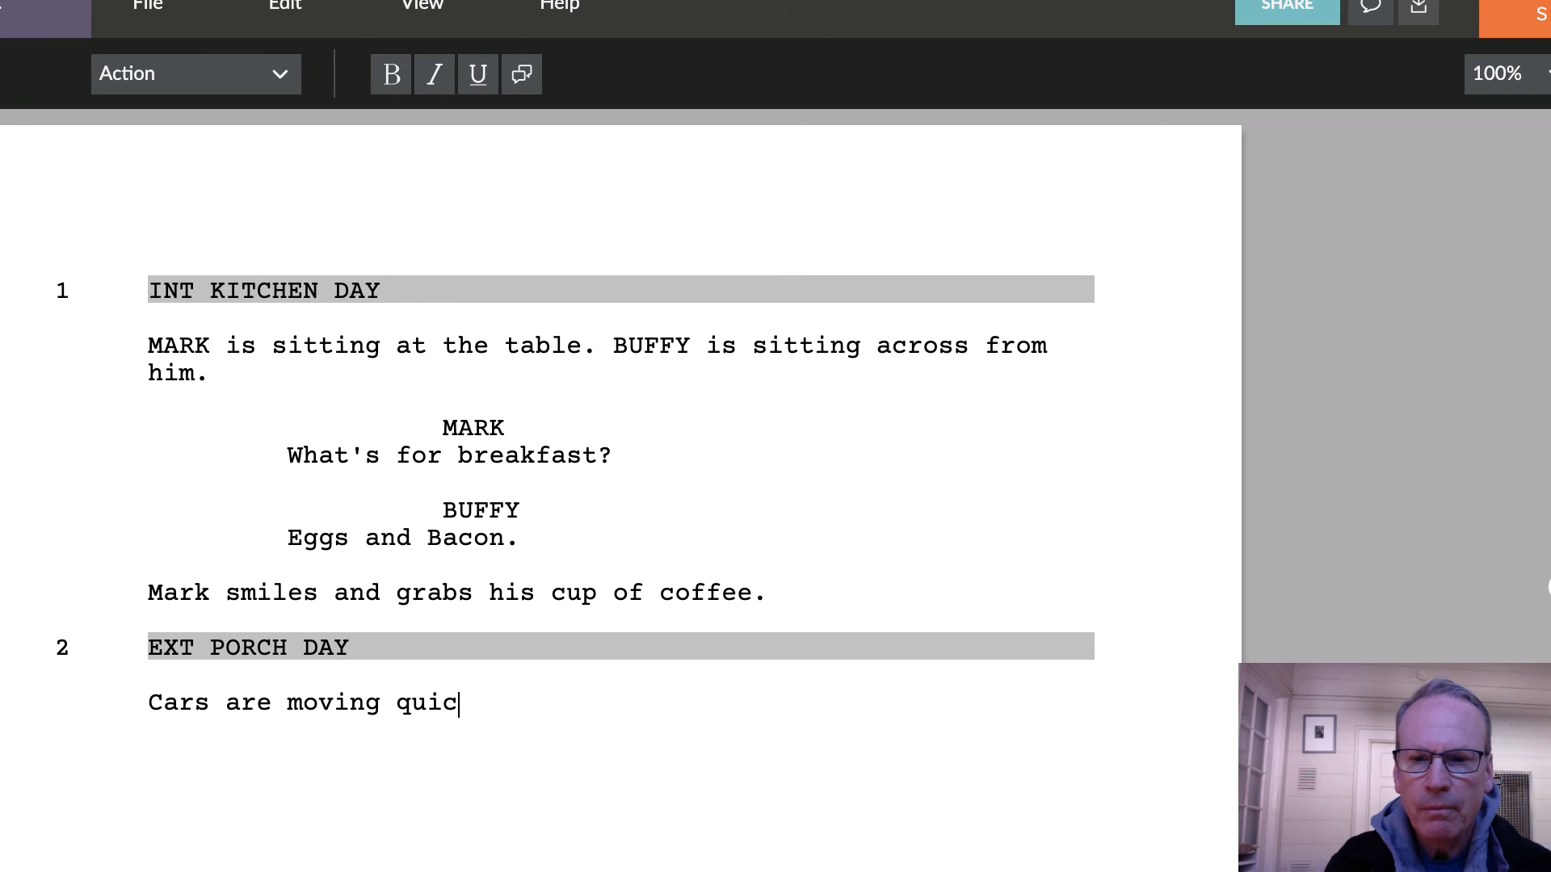
pyautogui.write('kly up the ')
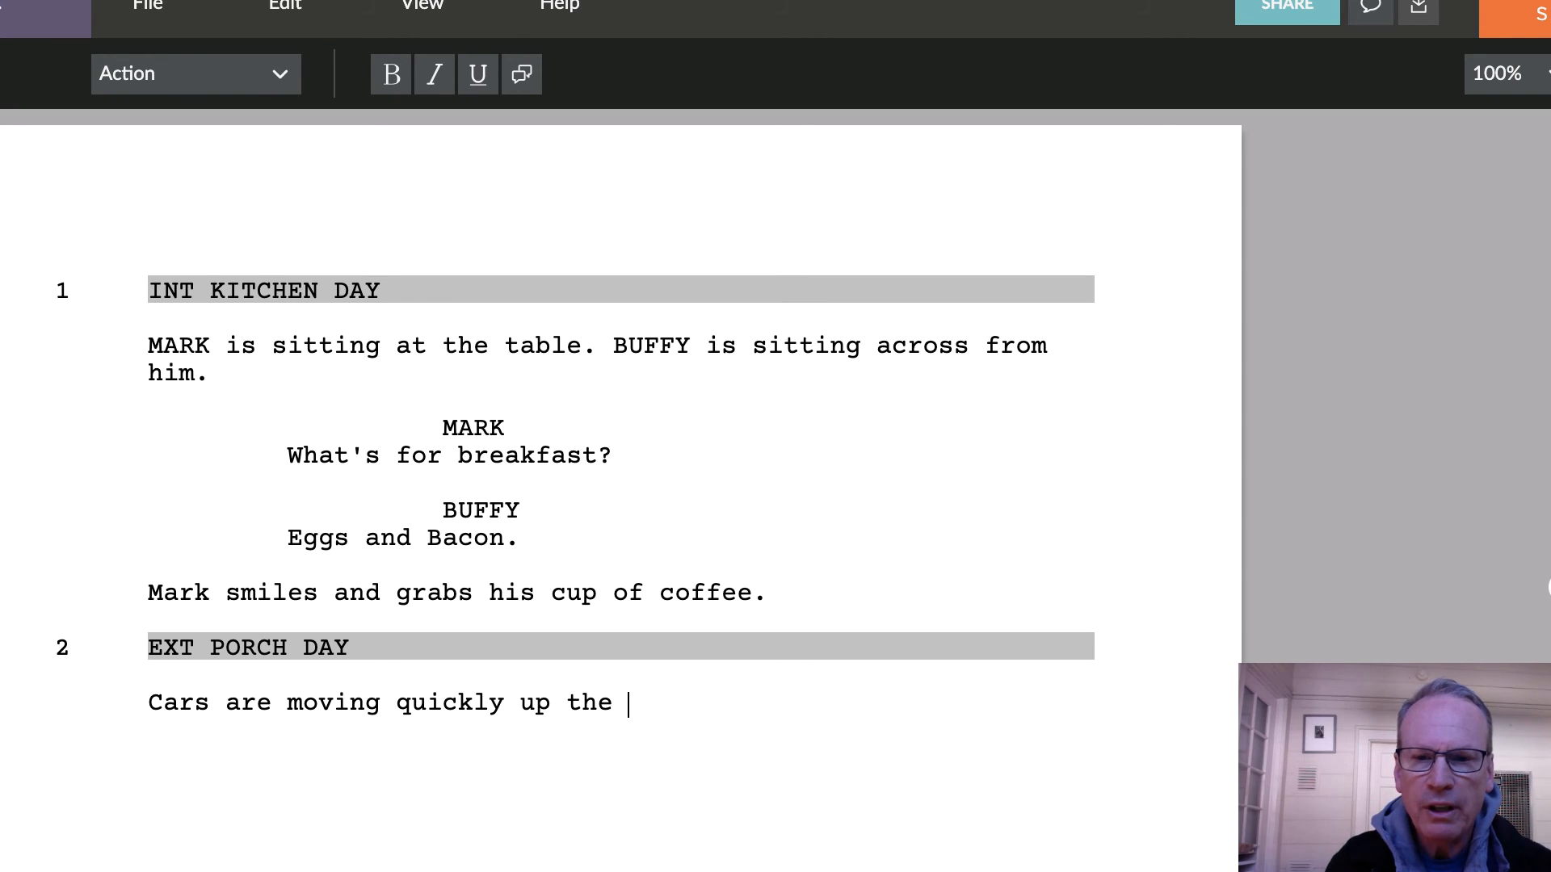
pyautogui.write('street...')
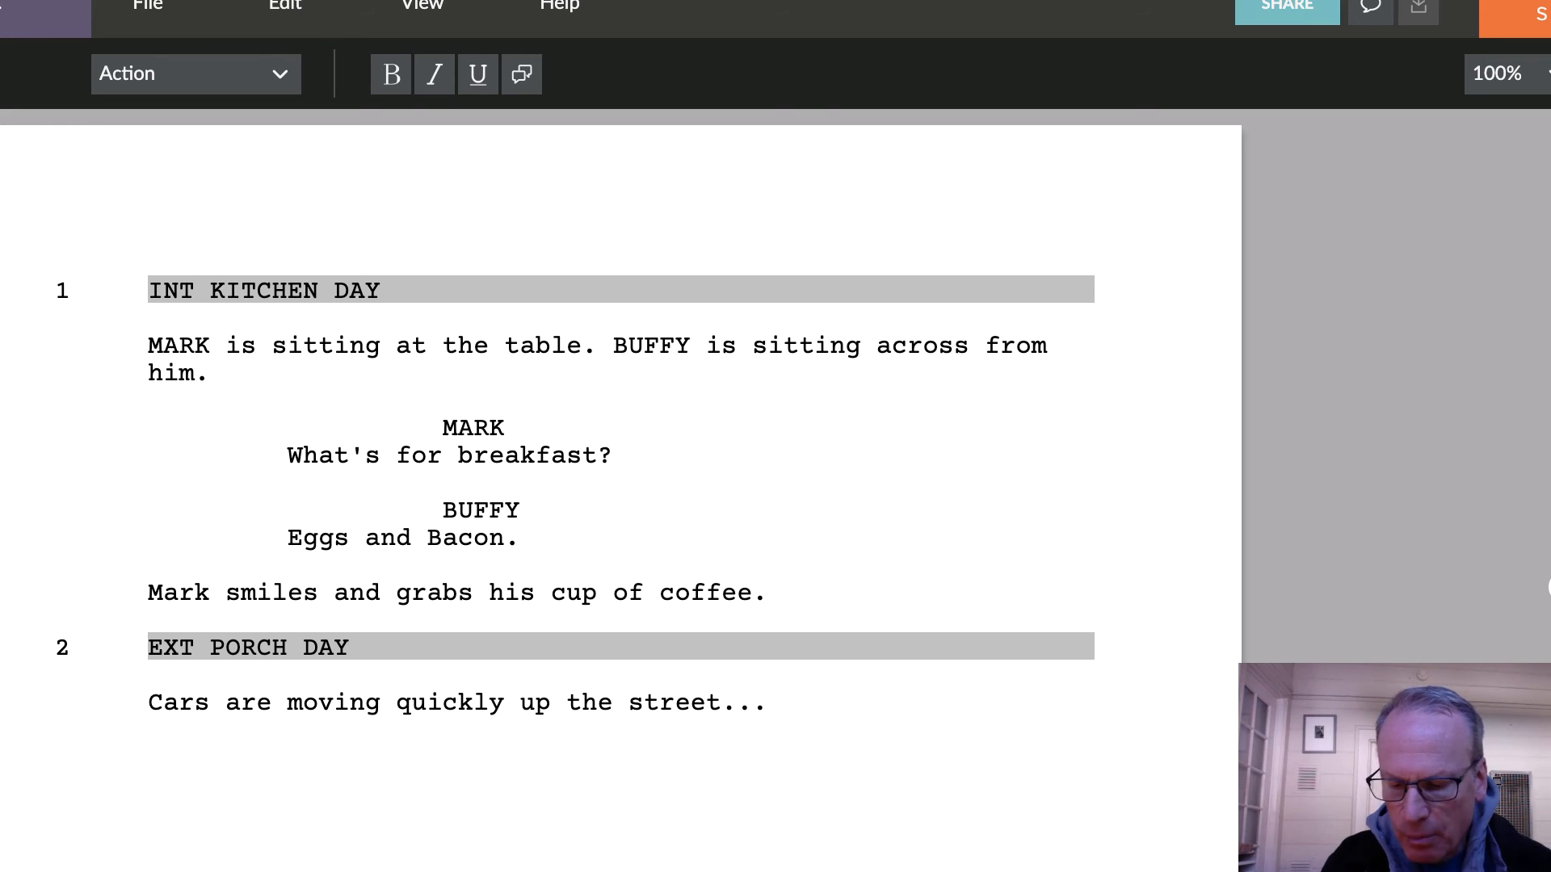
# - Extend the porch action line with a new character's name in capitals, followed by "walks up to the porch."
pyautogui.write('JAME')
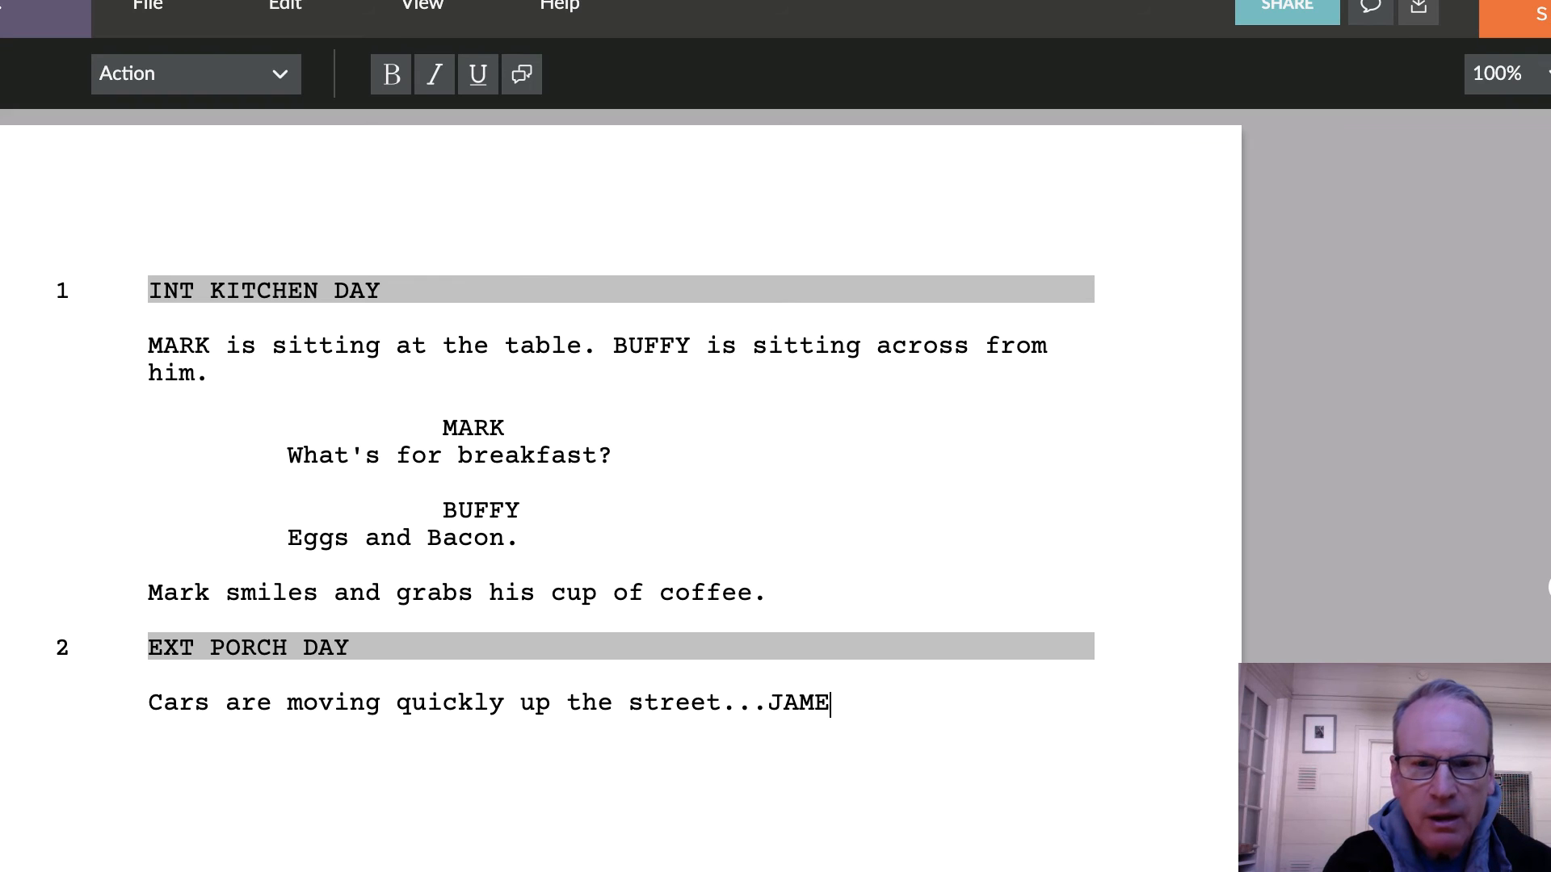
pyautogui.write('S WALK')
pyautogui.press('BackSpace')
pyautogui.press('BackSpace')
pyautogui.press('BackSpace')
pyautogui.press('BackSpace')
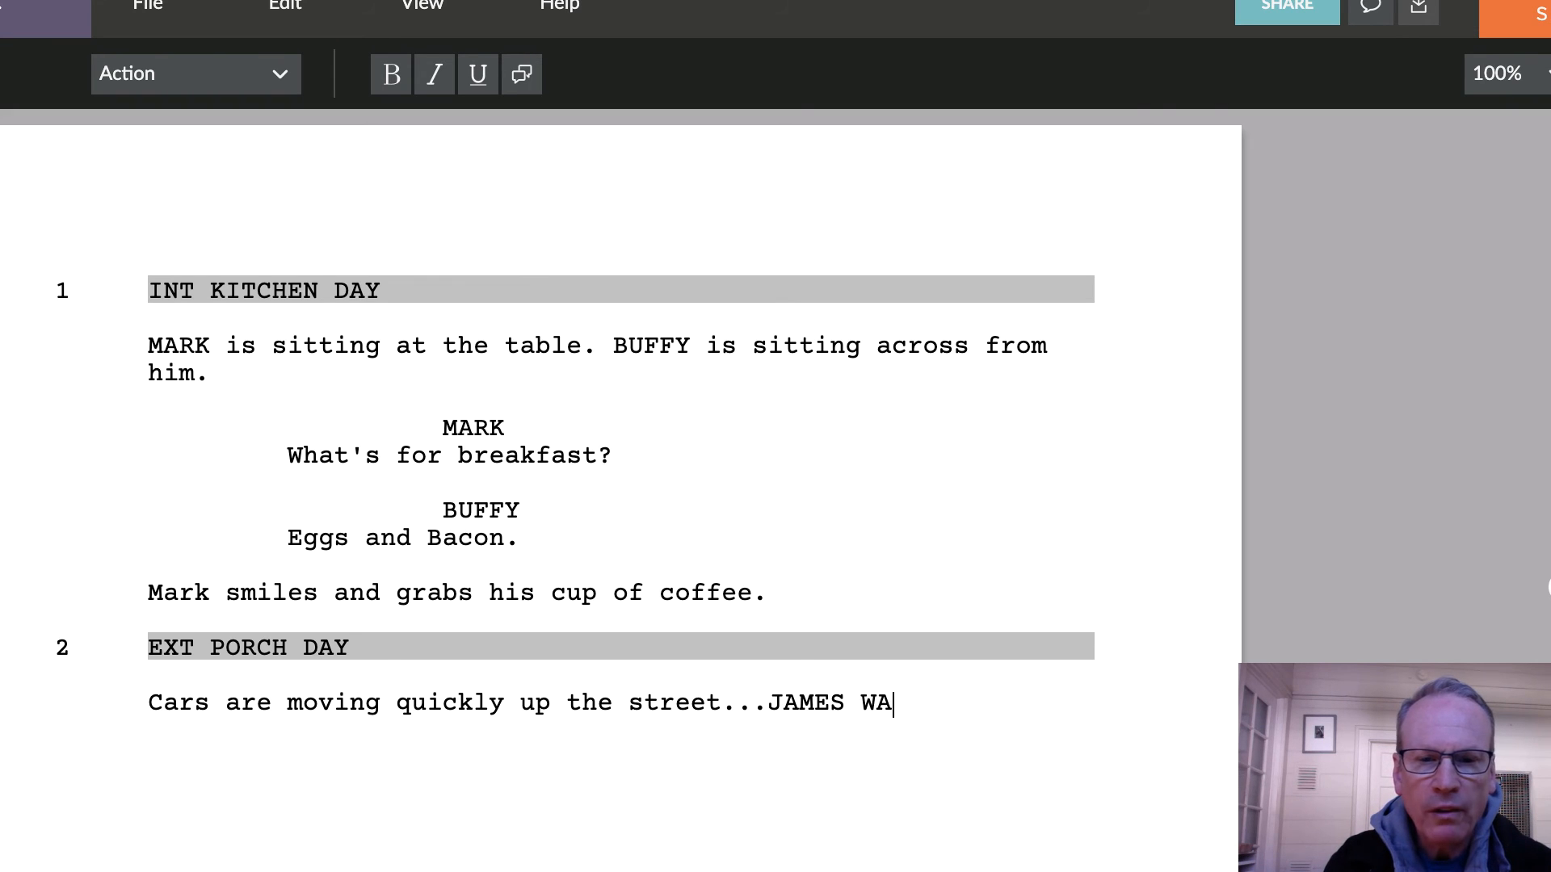
pyautogui.write('walks')
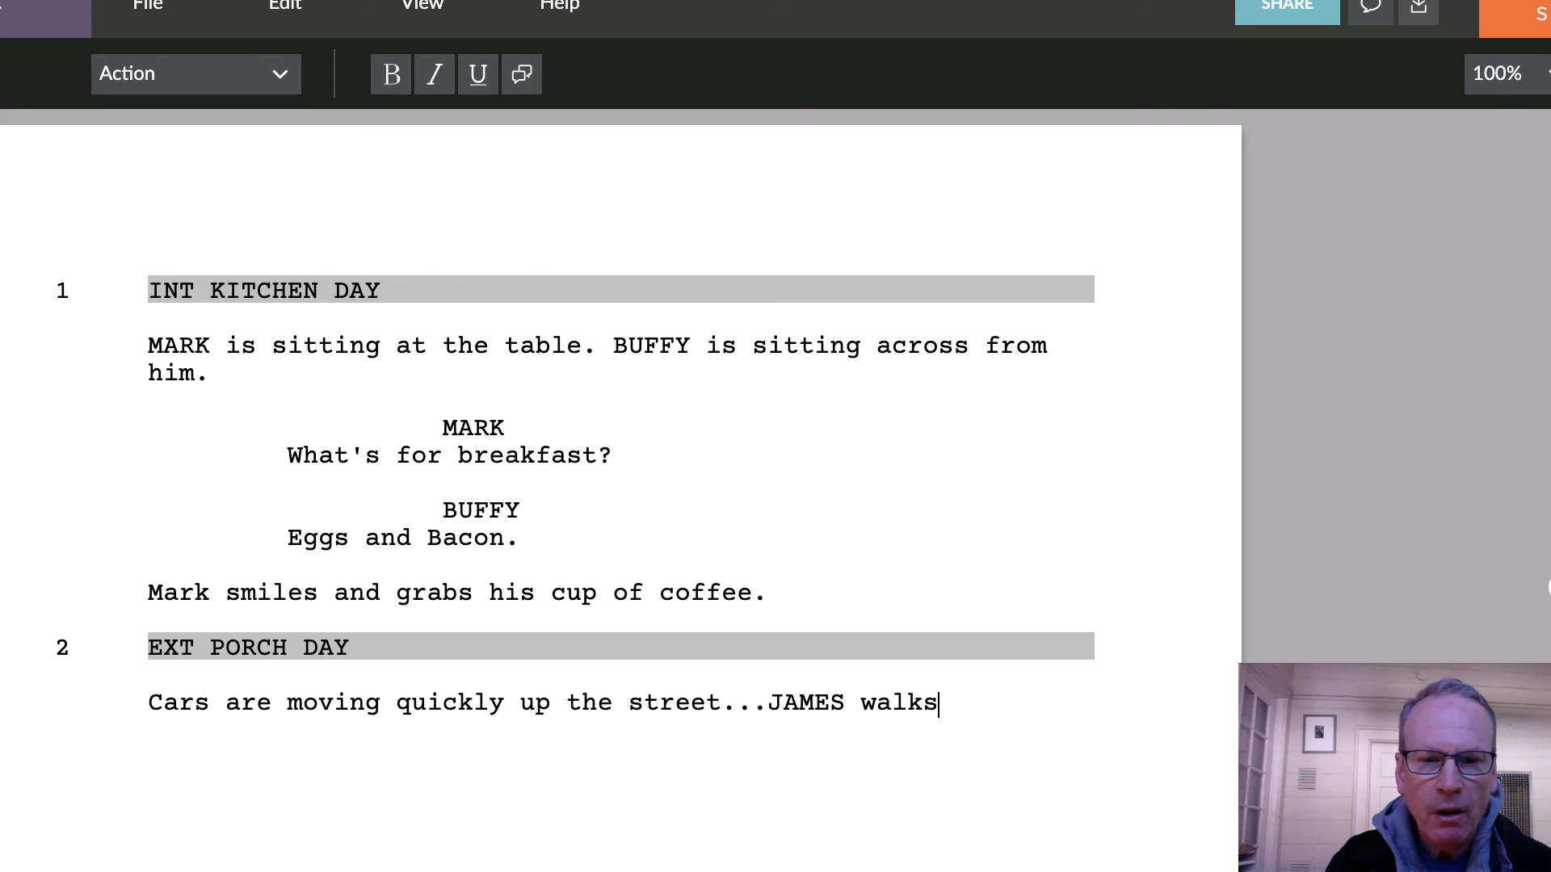
pyautogui.write(' up to the porch.')
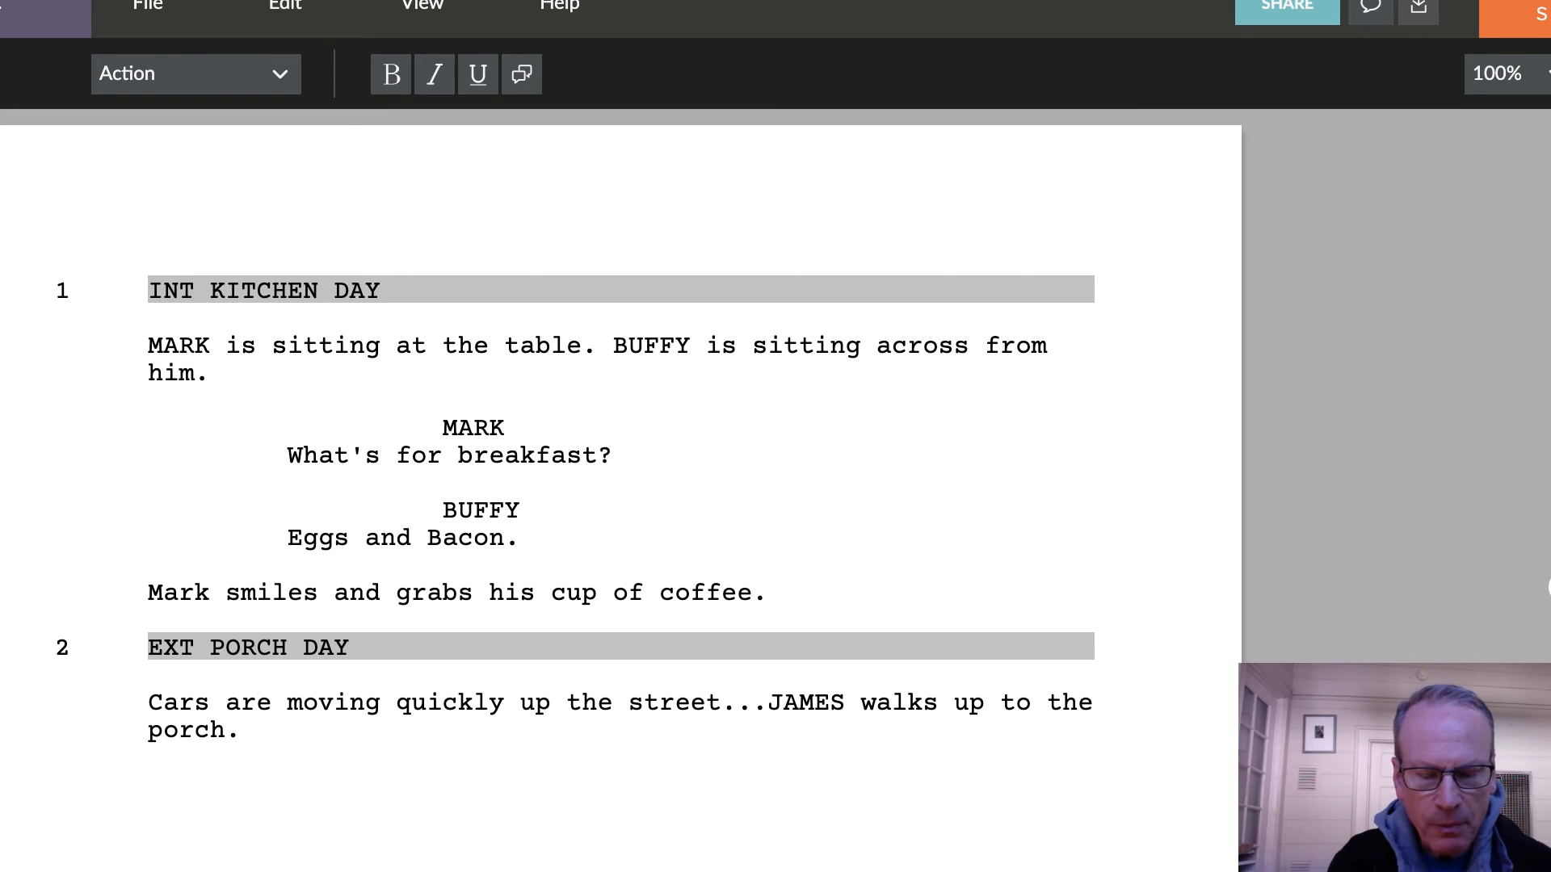
# - Add the new character's cue below the porch action line, with the dialogue "What's going on?"
pyautogui.press('Return')
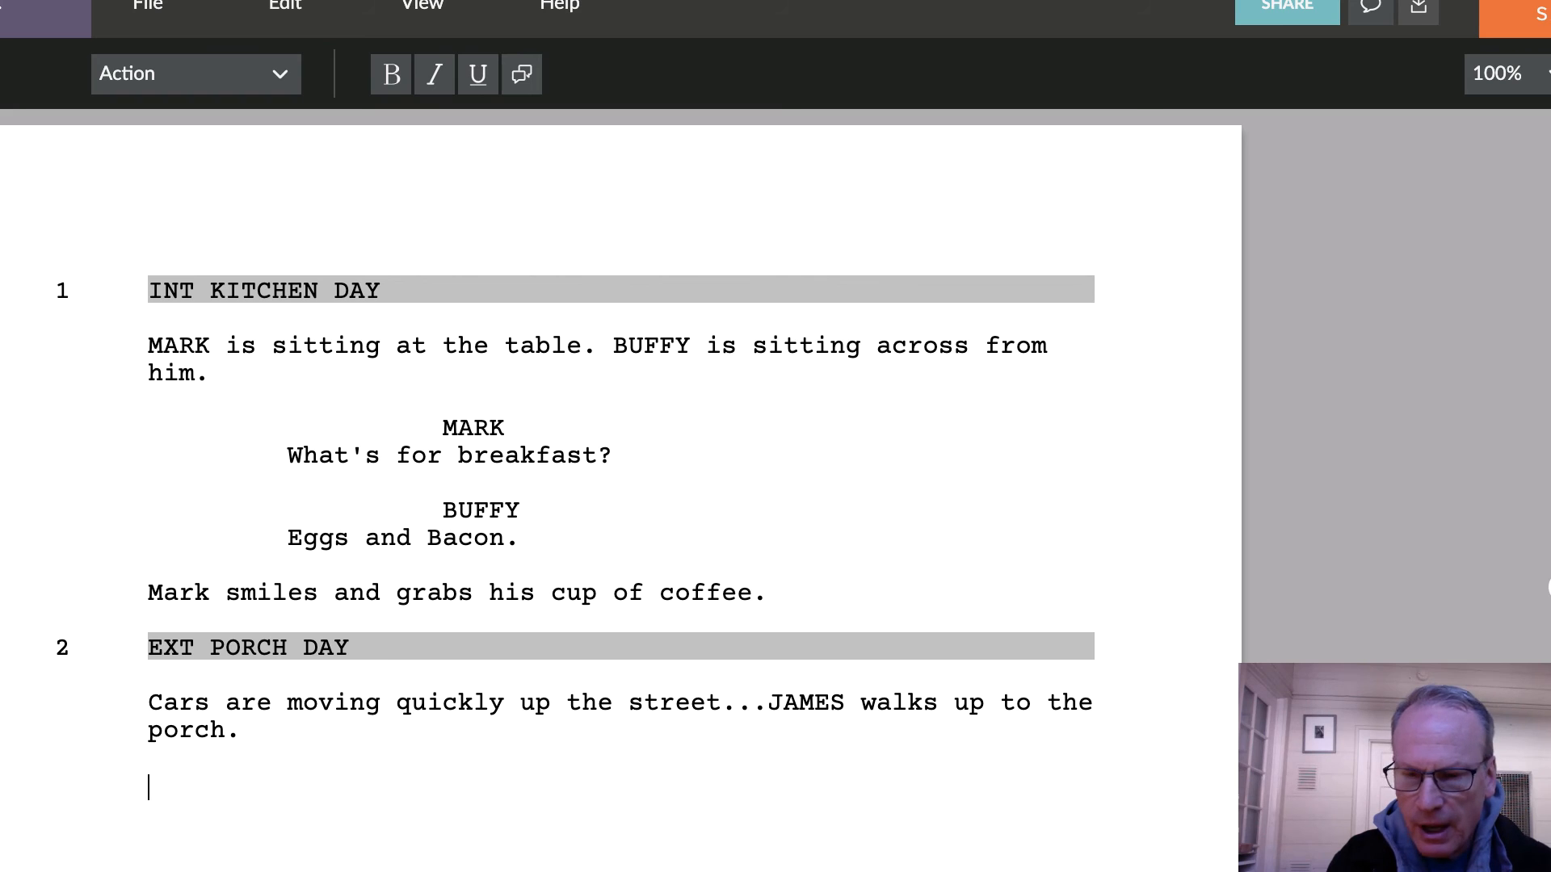
pyautogui.press('Tab')
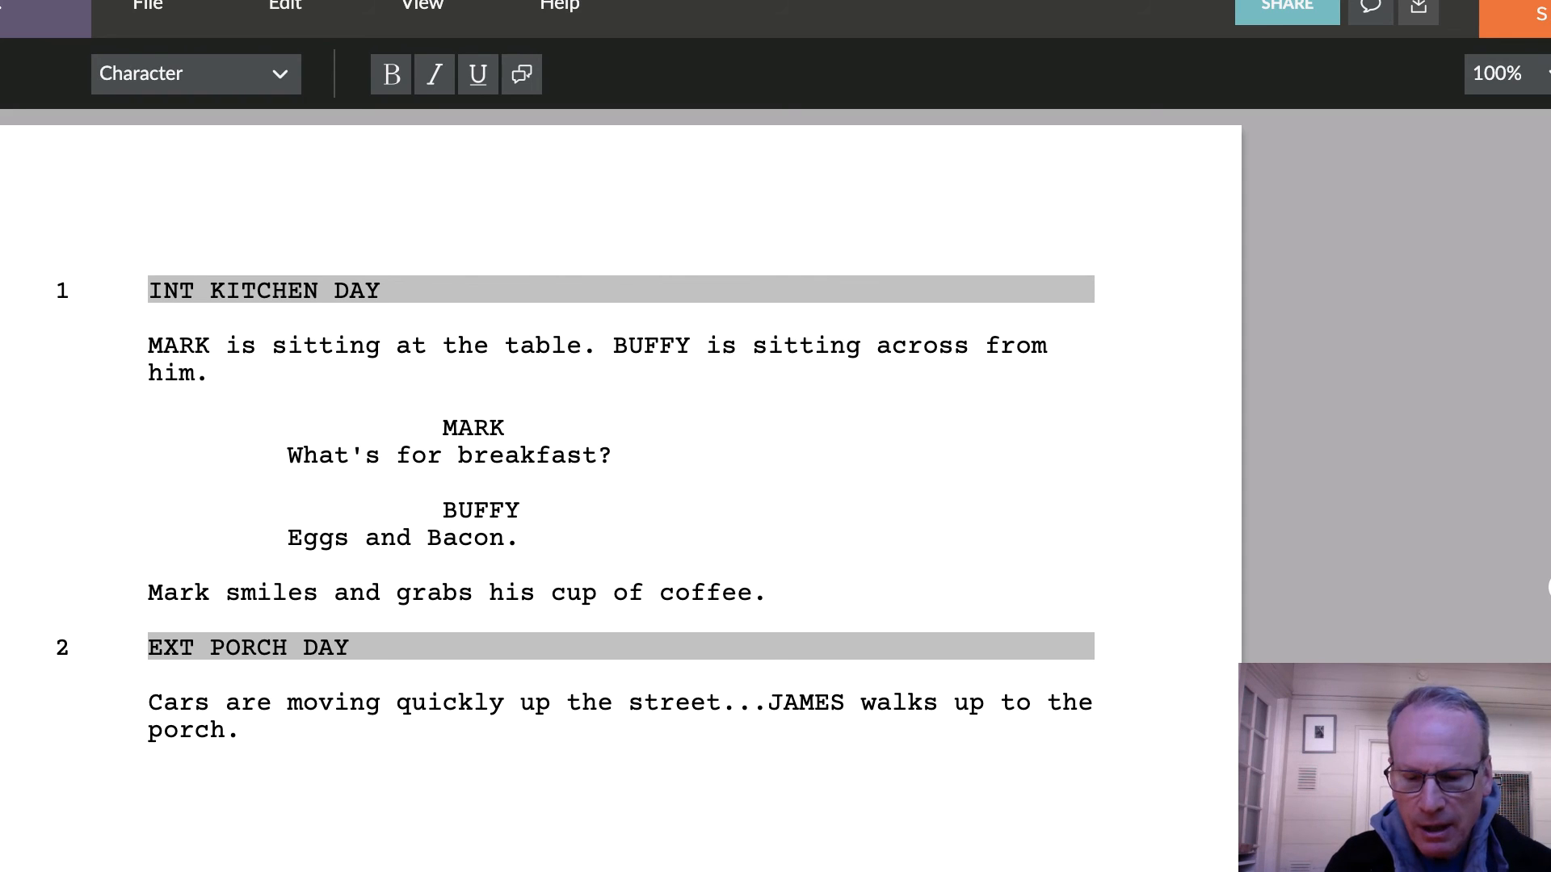
pyautogui.write('JAMES')
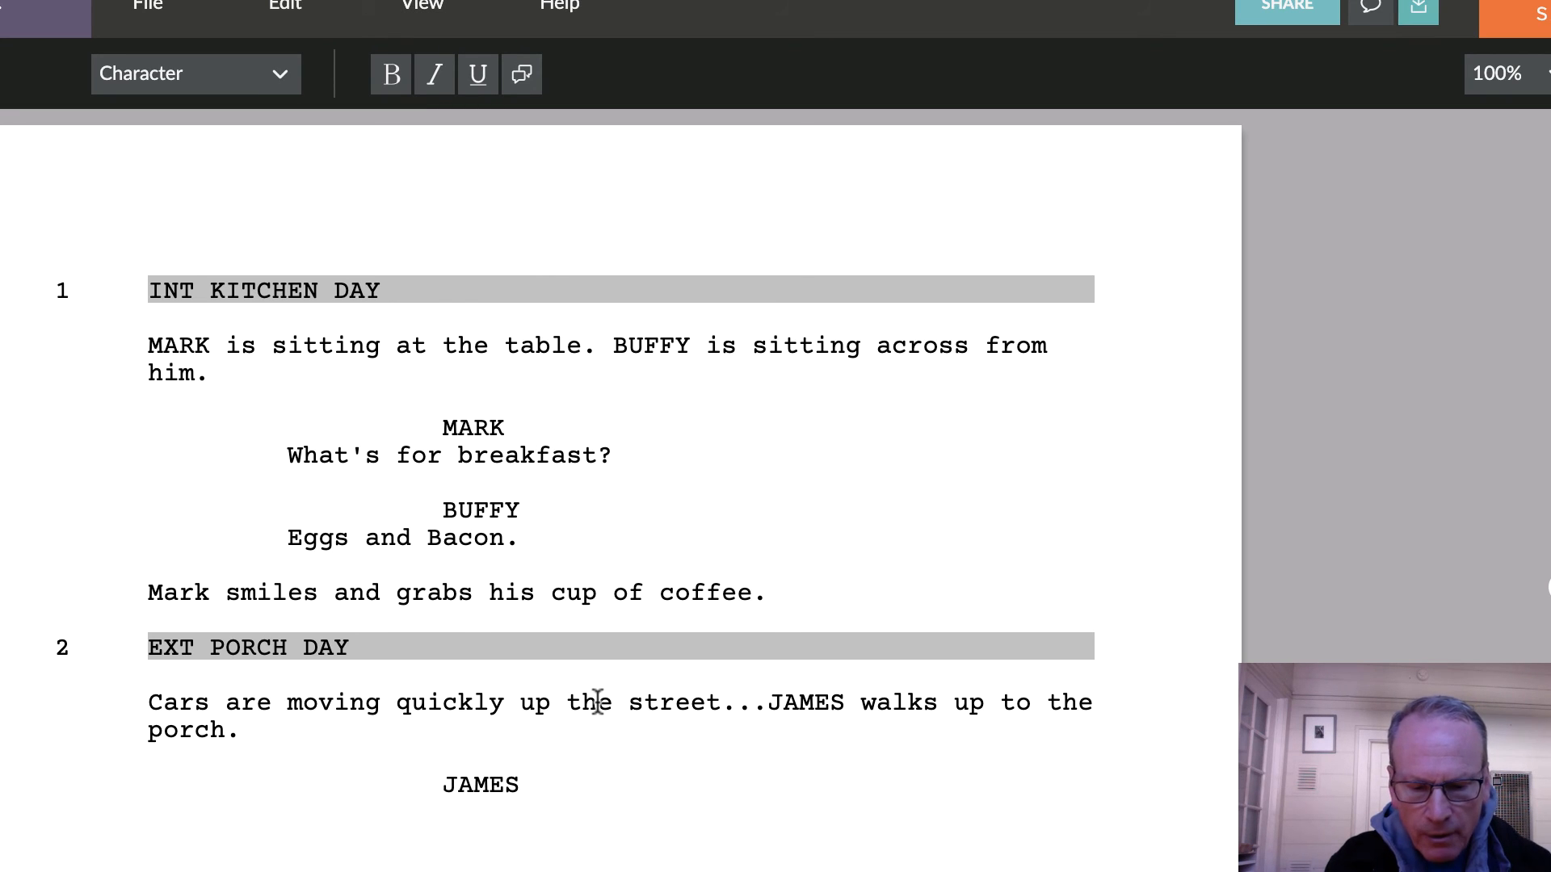
pyautogui.press('Return')
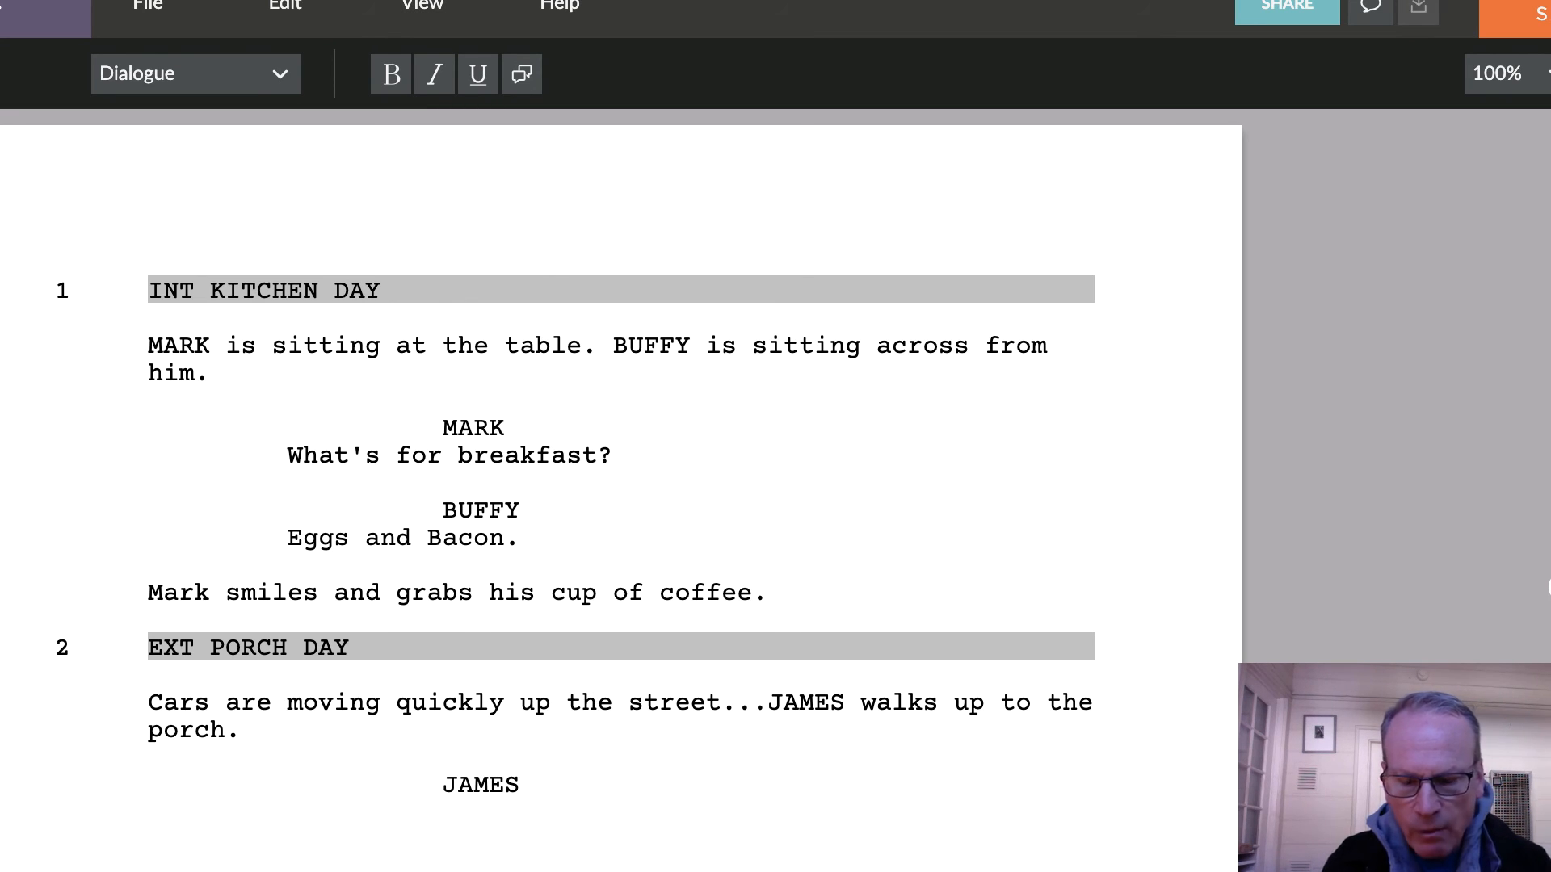
pyautogui.write('W')
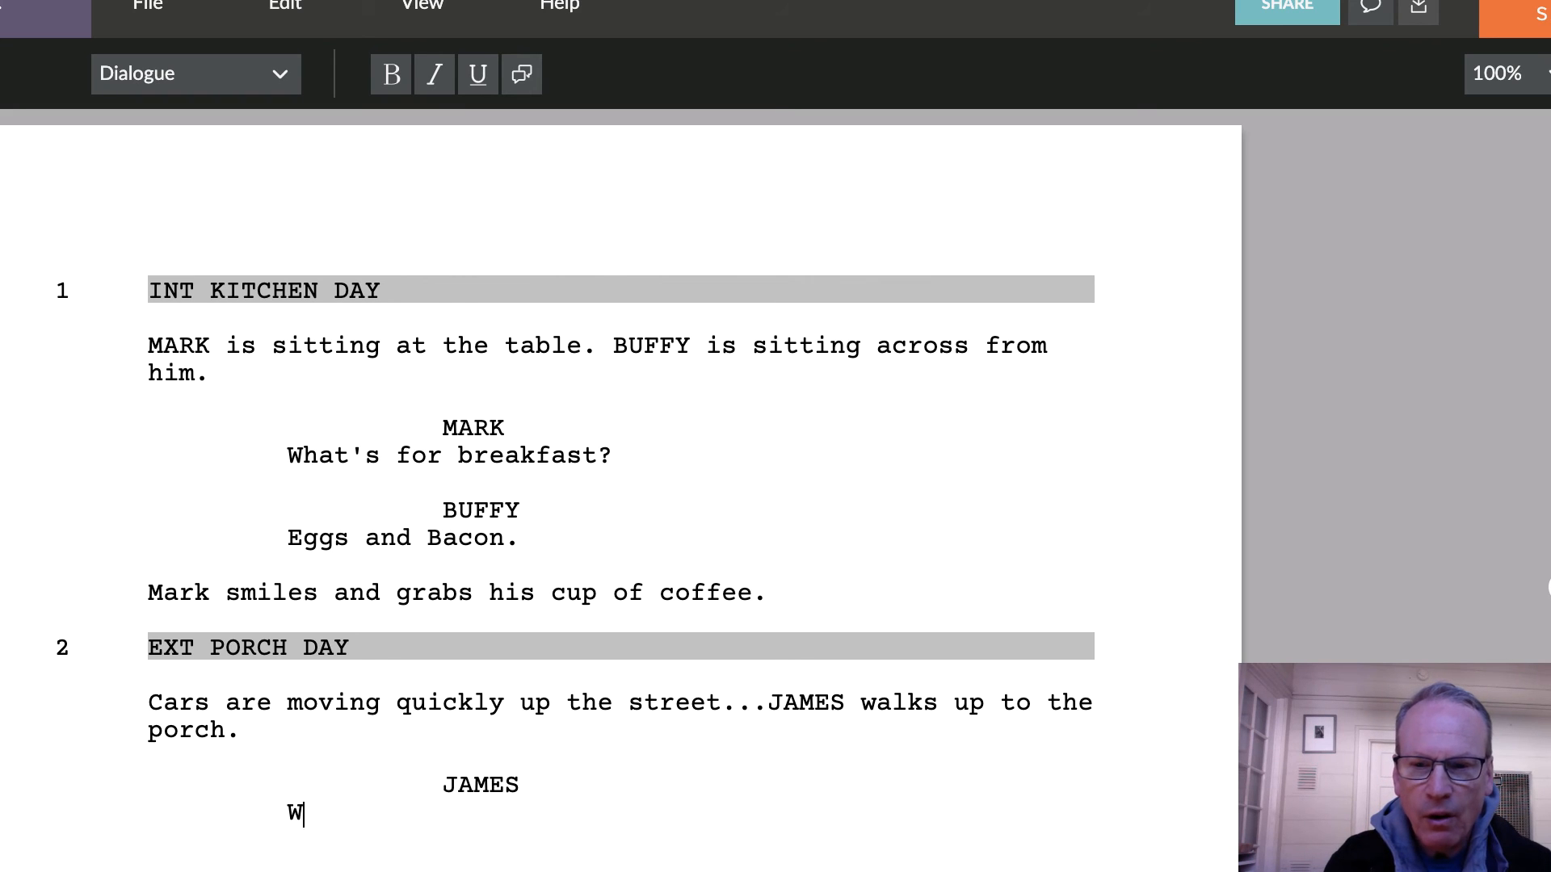
pyautogui.write("hat's going ")
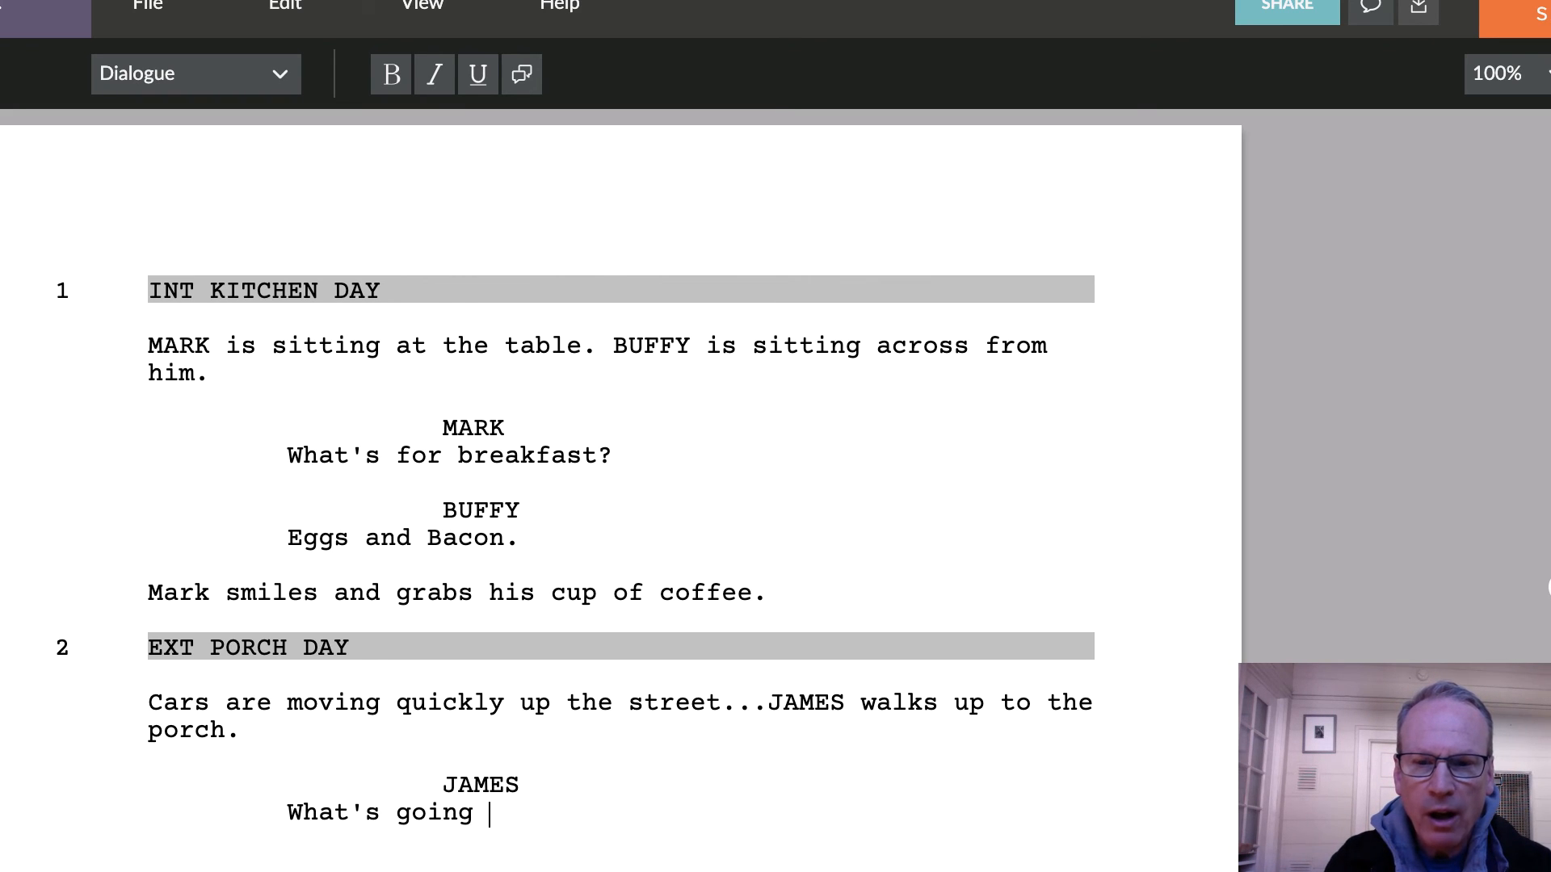
pyautogui.write('on?')
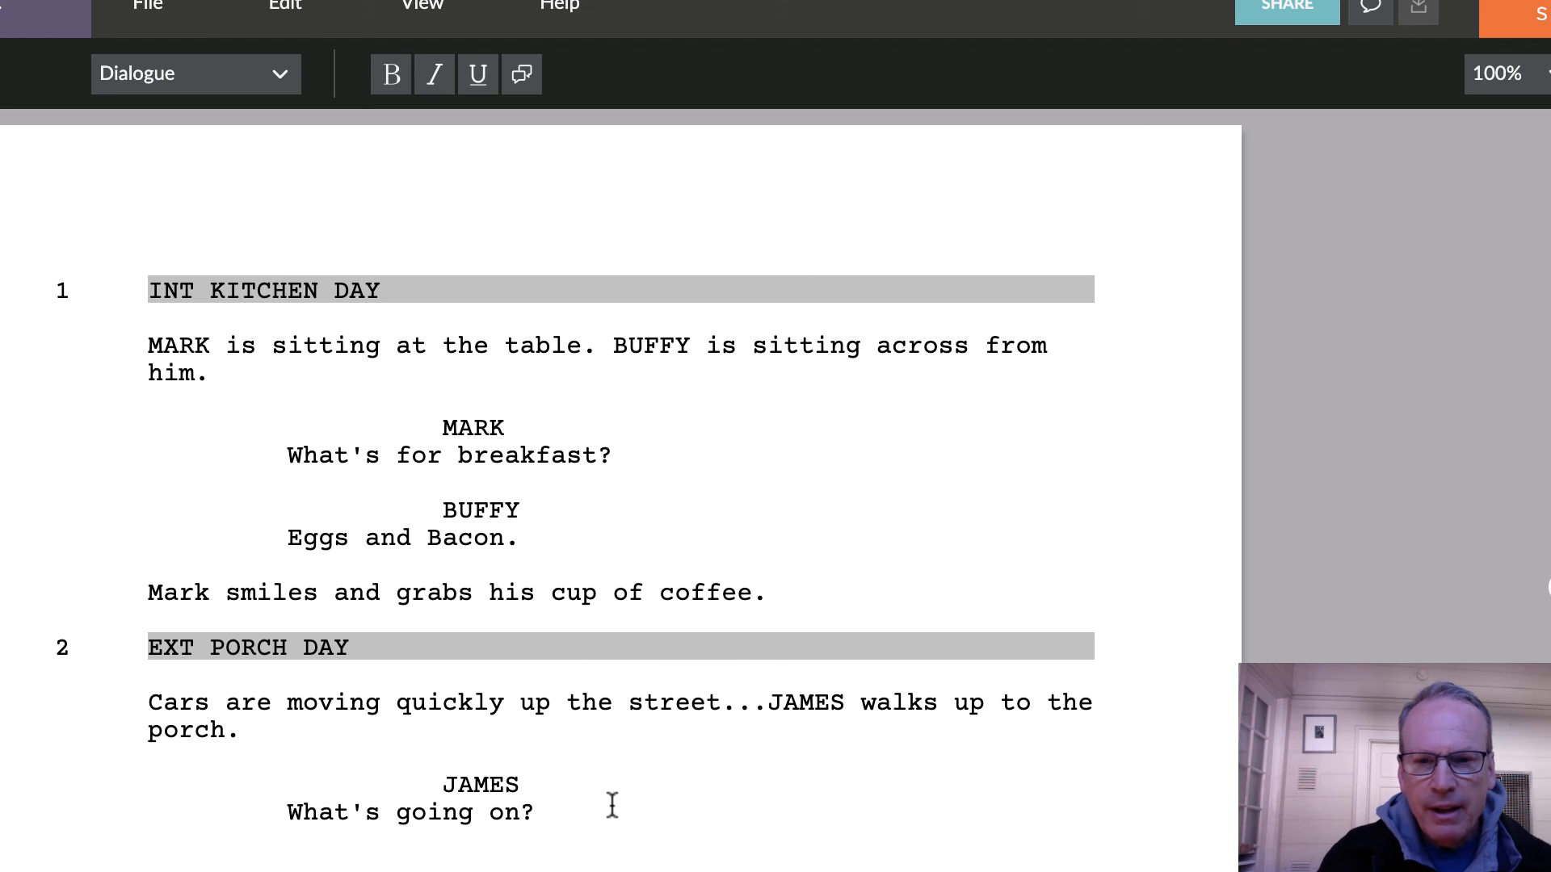
# - Select the "What's going on?" dialogue line and examine the script element types available for it, leaving its type as Dialogue
pyautogui.moveTo(561, 815); pyautogui.dragTo(293, 813)
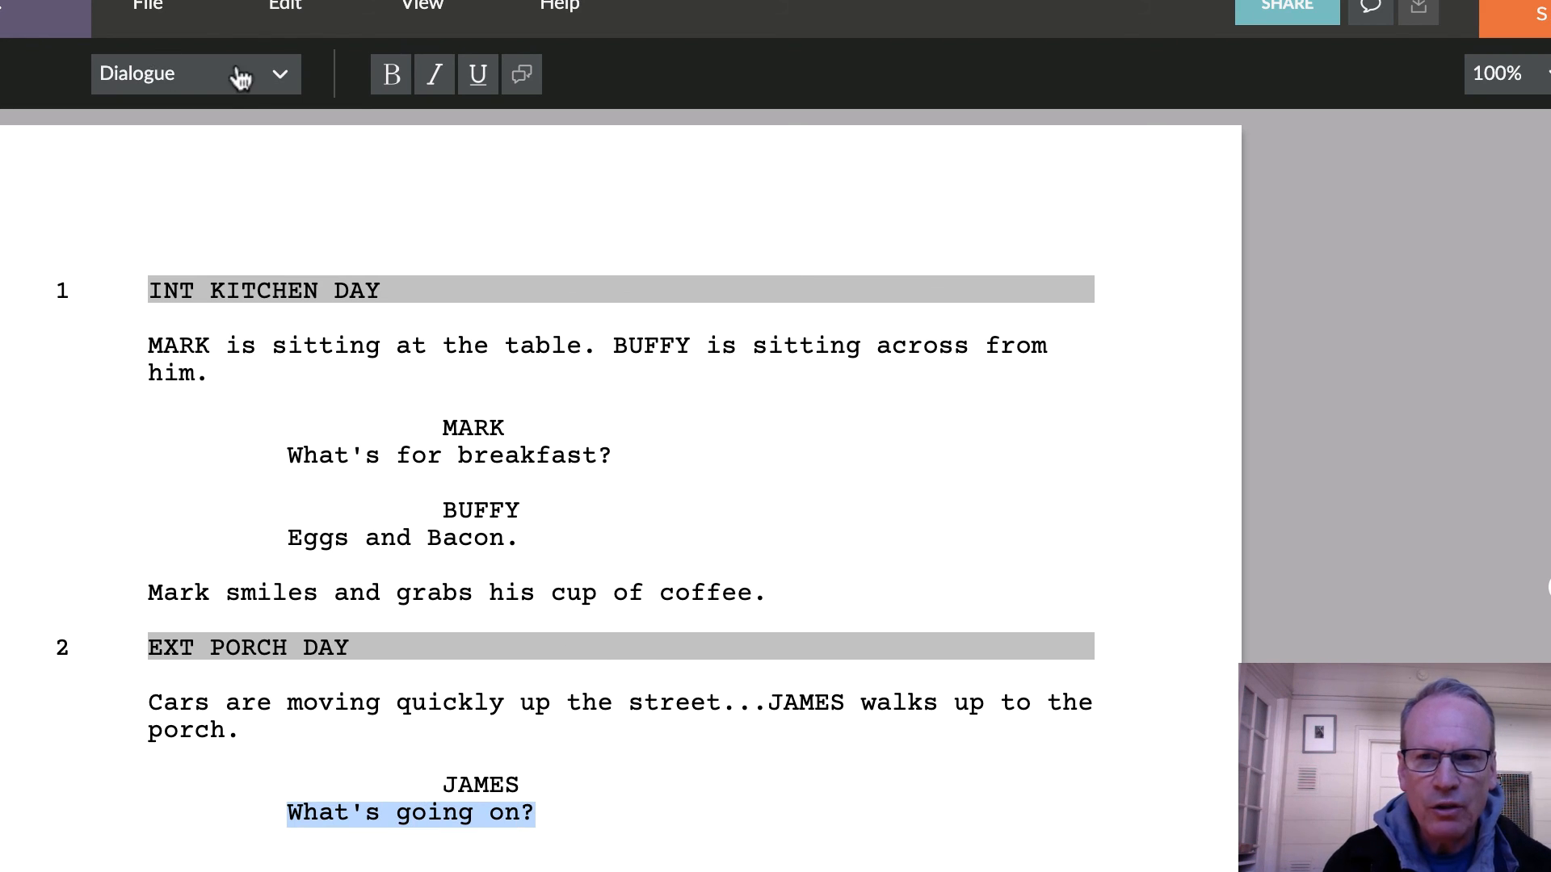
pyautogui.click(281, 76)
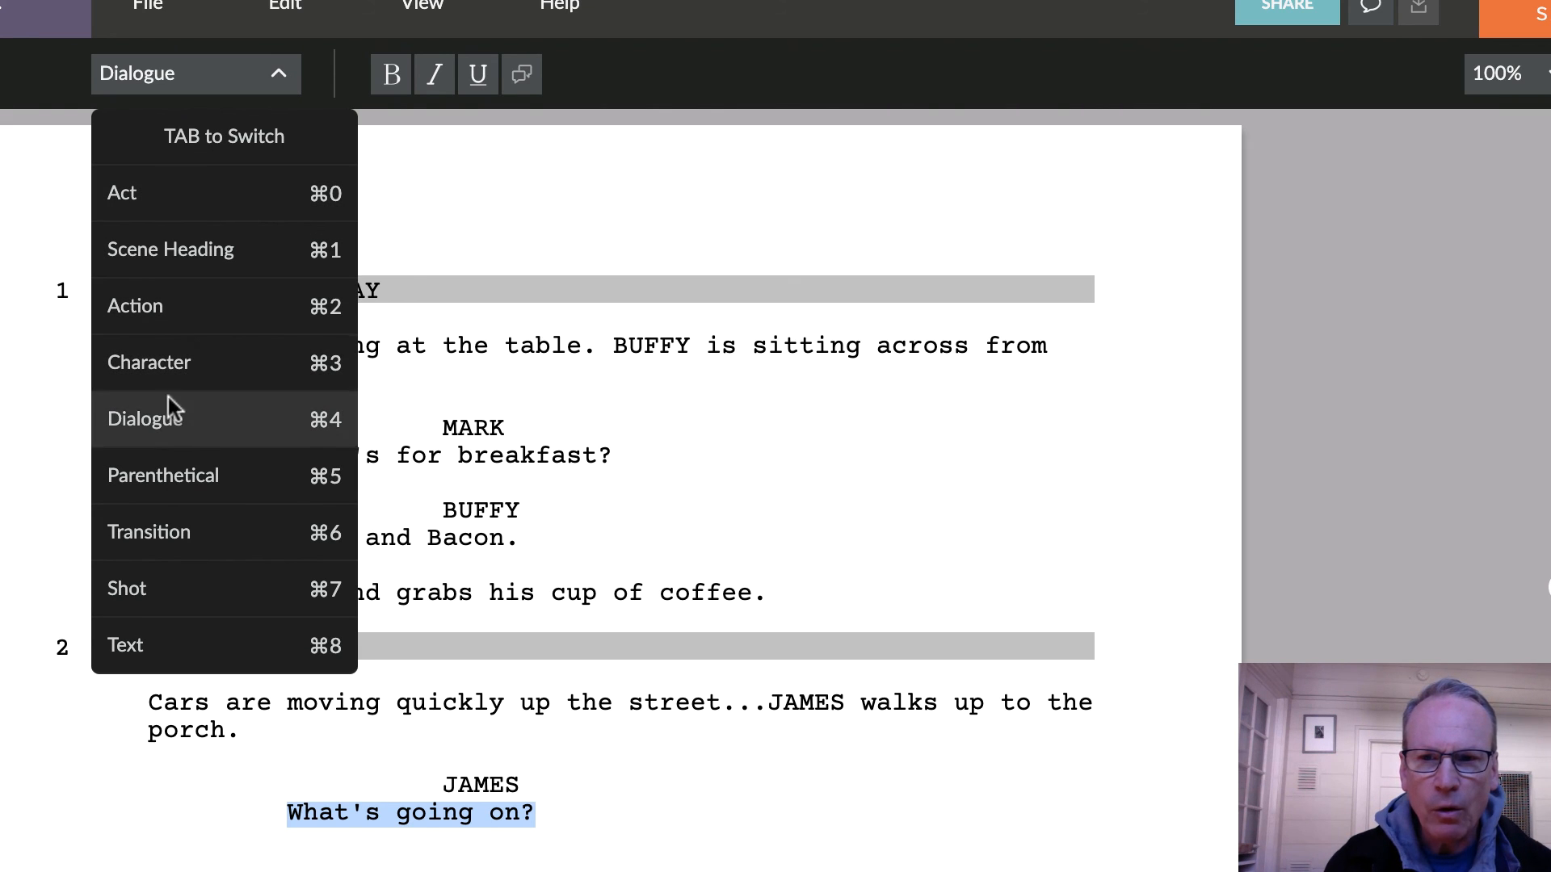
pyautogui.click(547, 203)
pyautogui.press('Escape')
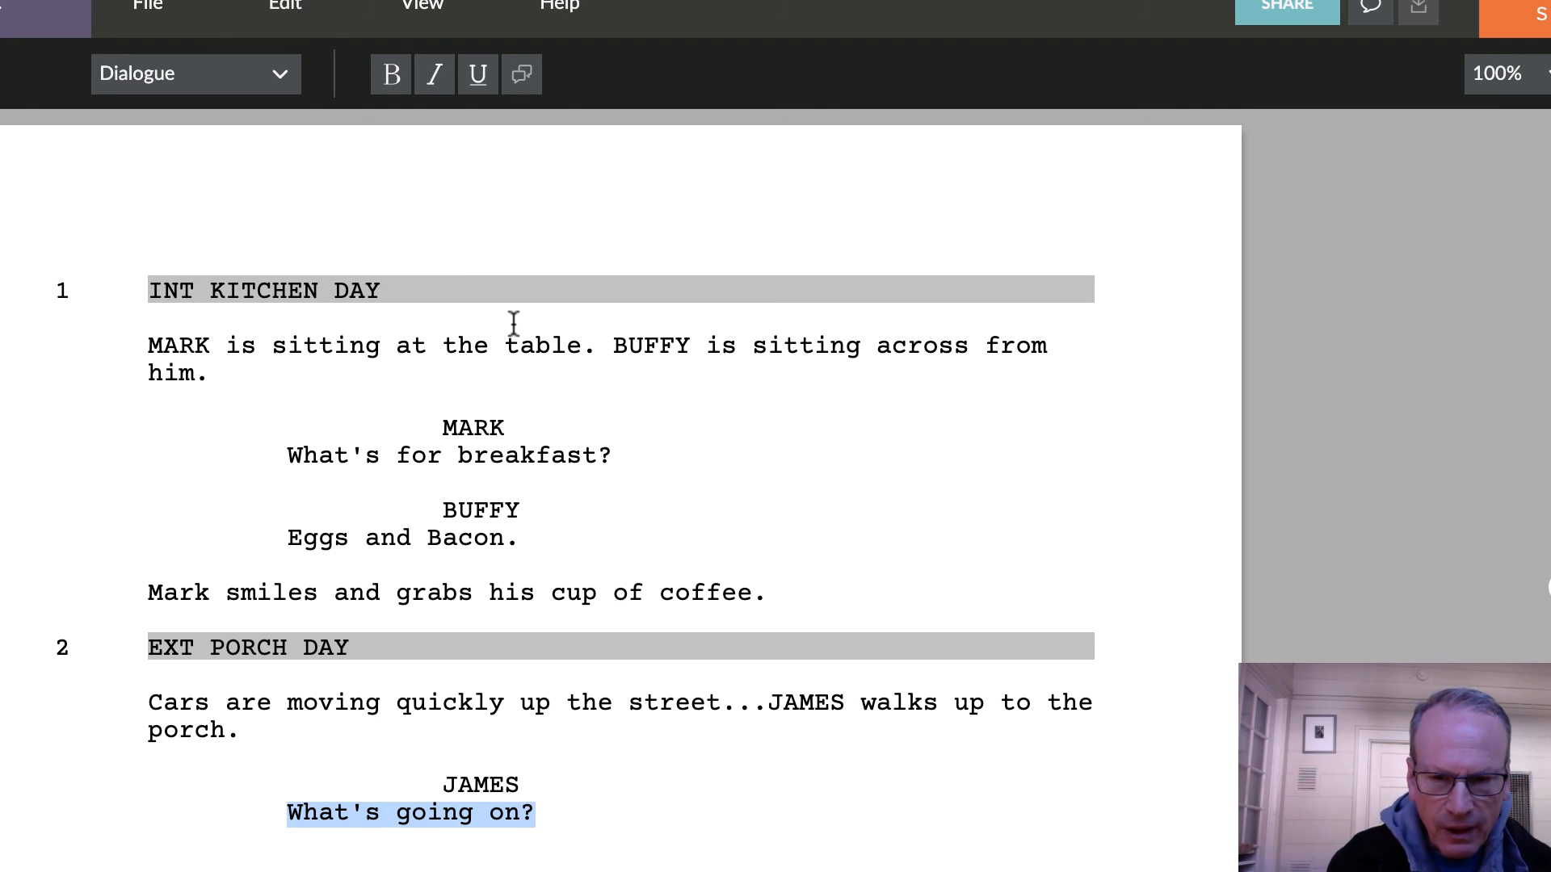
pyautogui.click(571, 824)
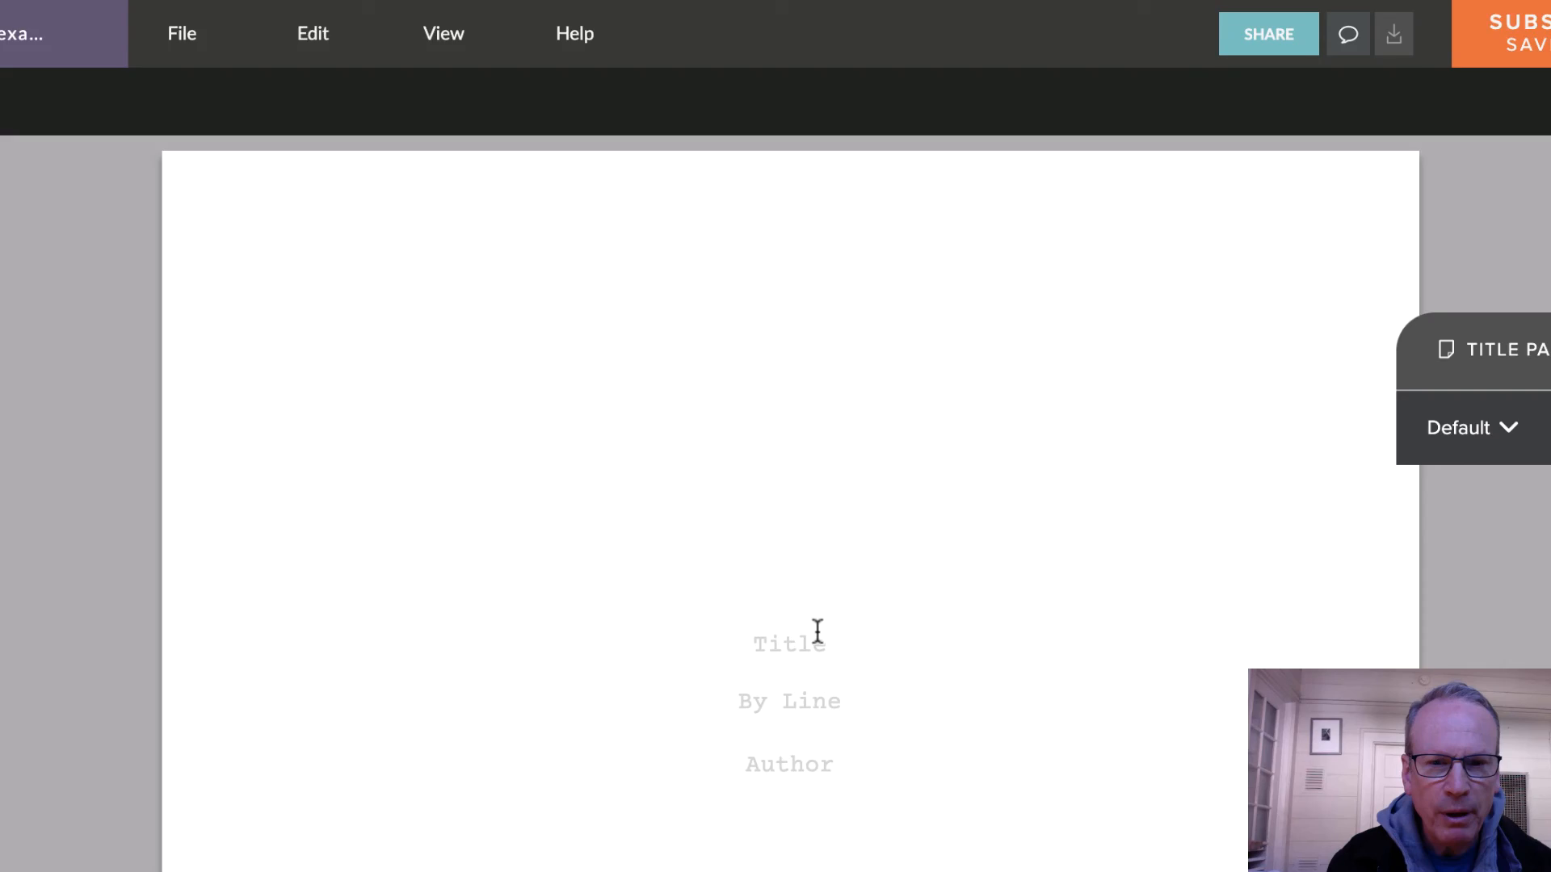
# - Go through the script's title page fields, including Title, By Line and Author, without filling them in
pyautogui.click(815, 637)
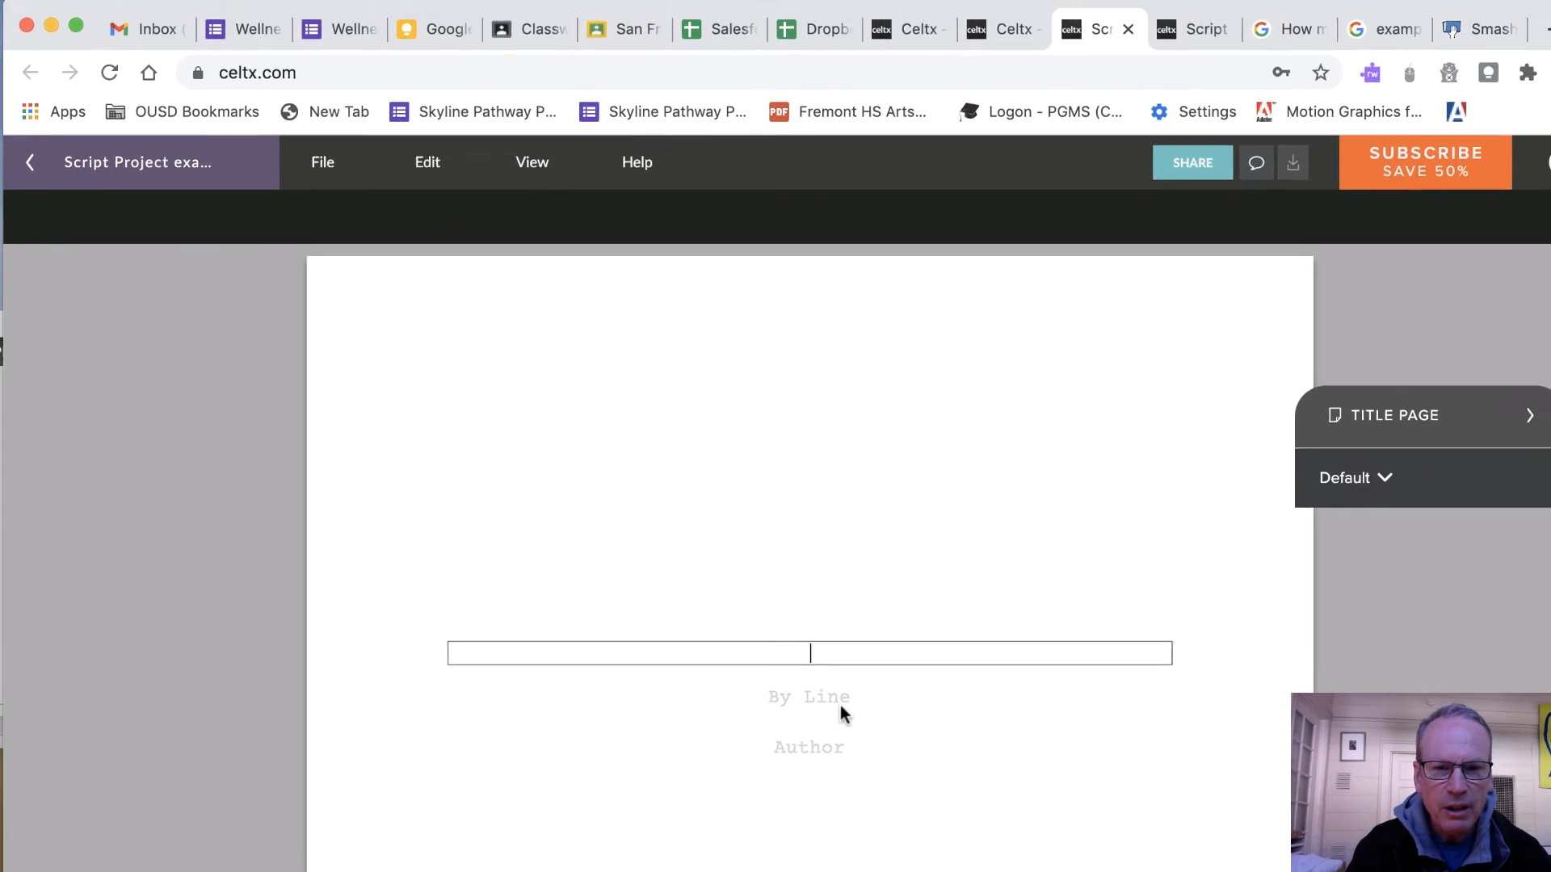
pyautogui.click(840, 705)
pyautogui.click(838, 746)
pyautogui.click(835, 828)
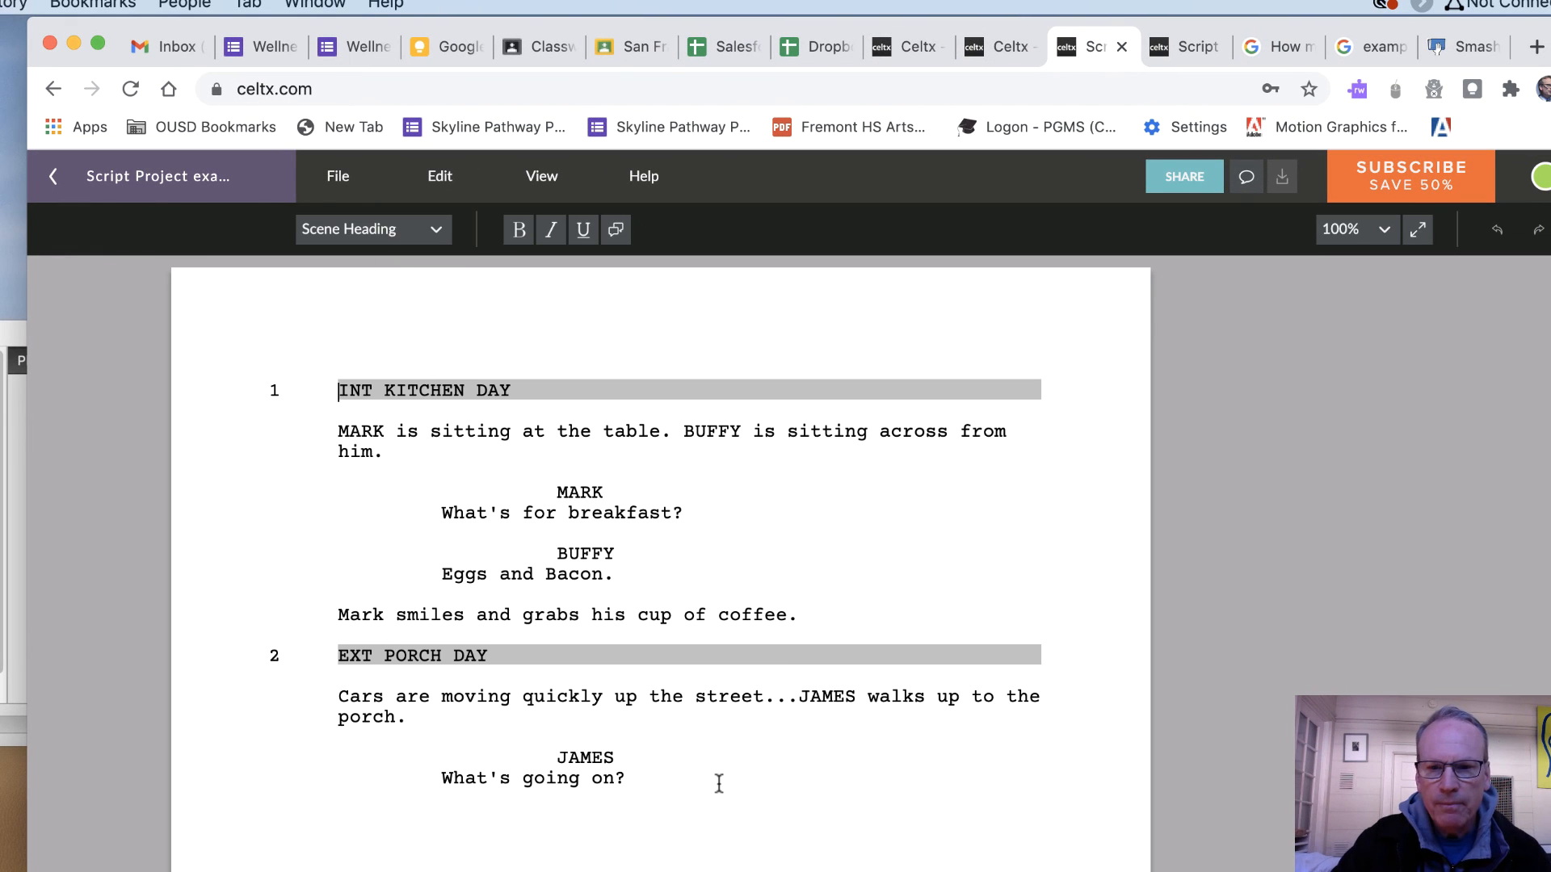
# - Return to the "What's going on?" dialogue line and review the script's file options, such as Print/Download PDF, without choosing any
pyautogui.click(718, 780)
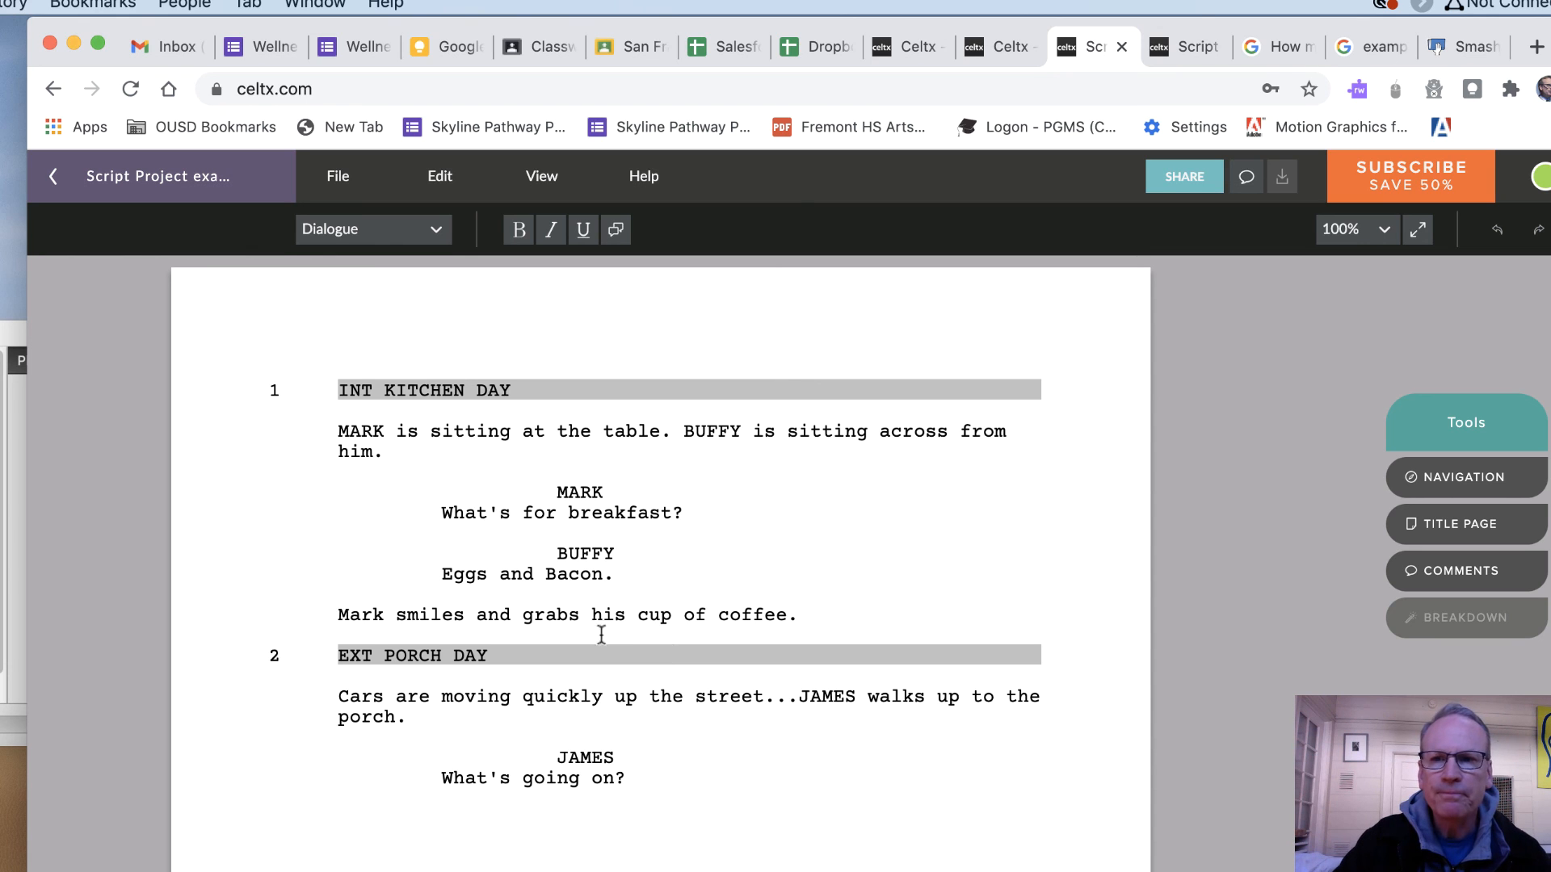
pyautogui.click(340, 179)
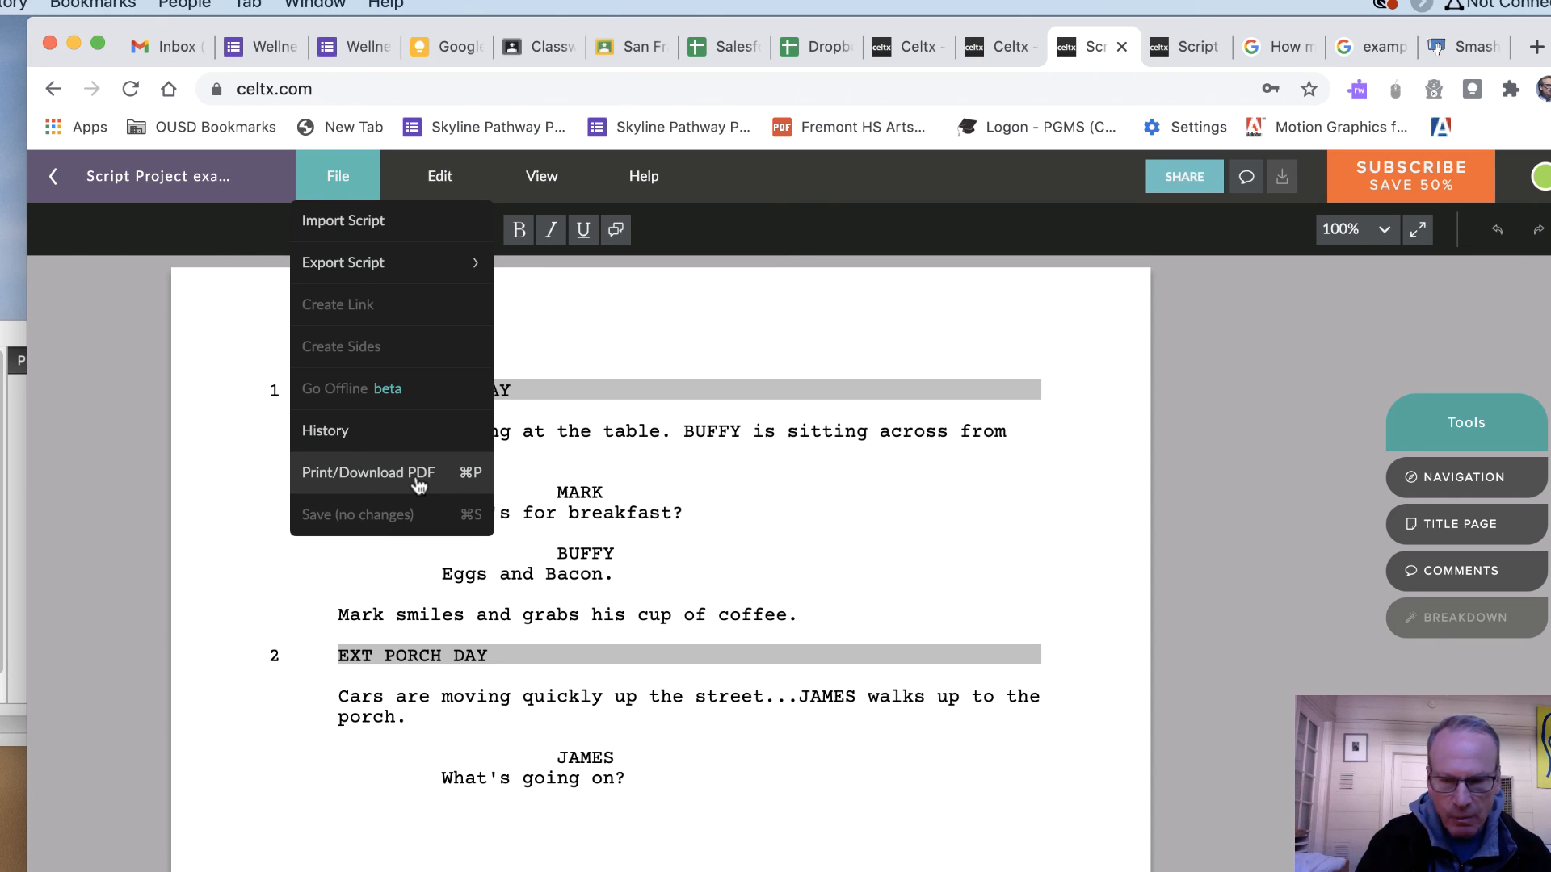
pyautogui.click(673, 346)
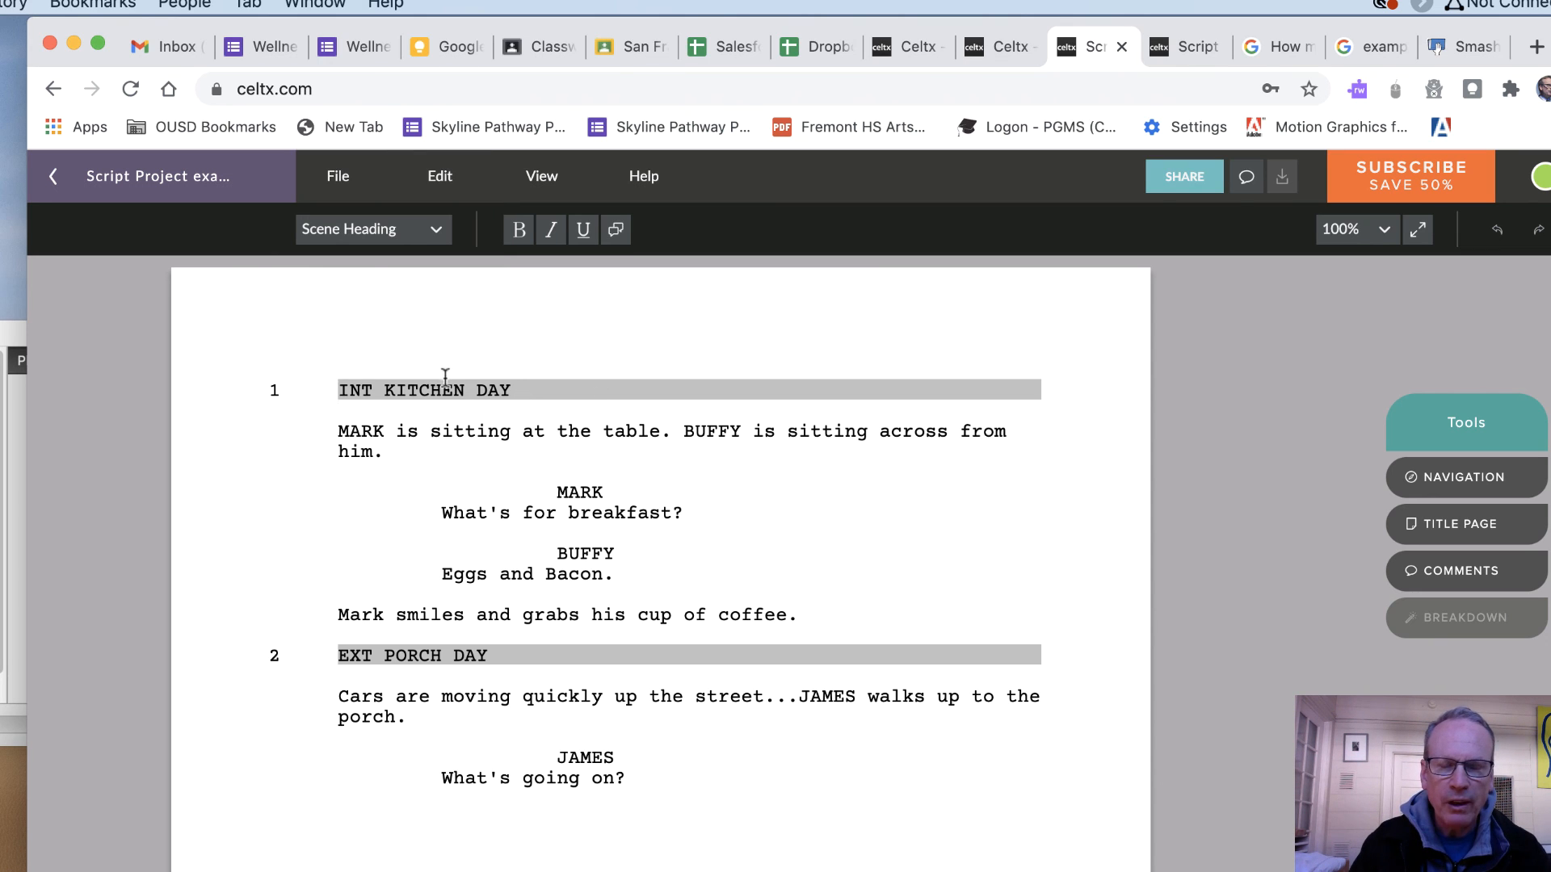
# - Leave the script's name as it is and exit the script editor back to the project
pyautogui.click(163, 177)
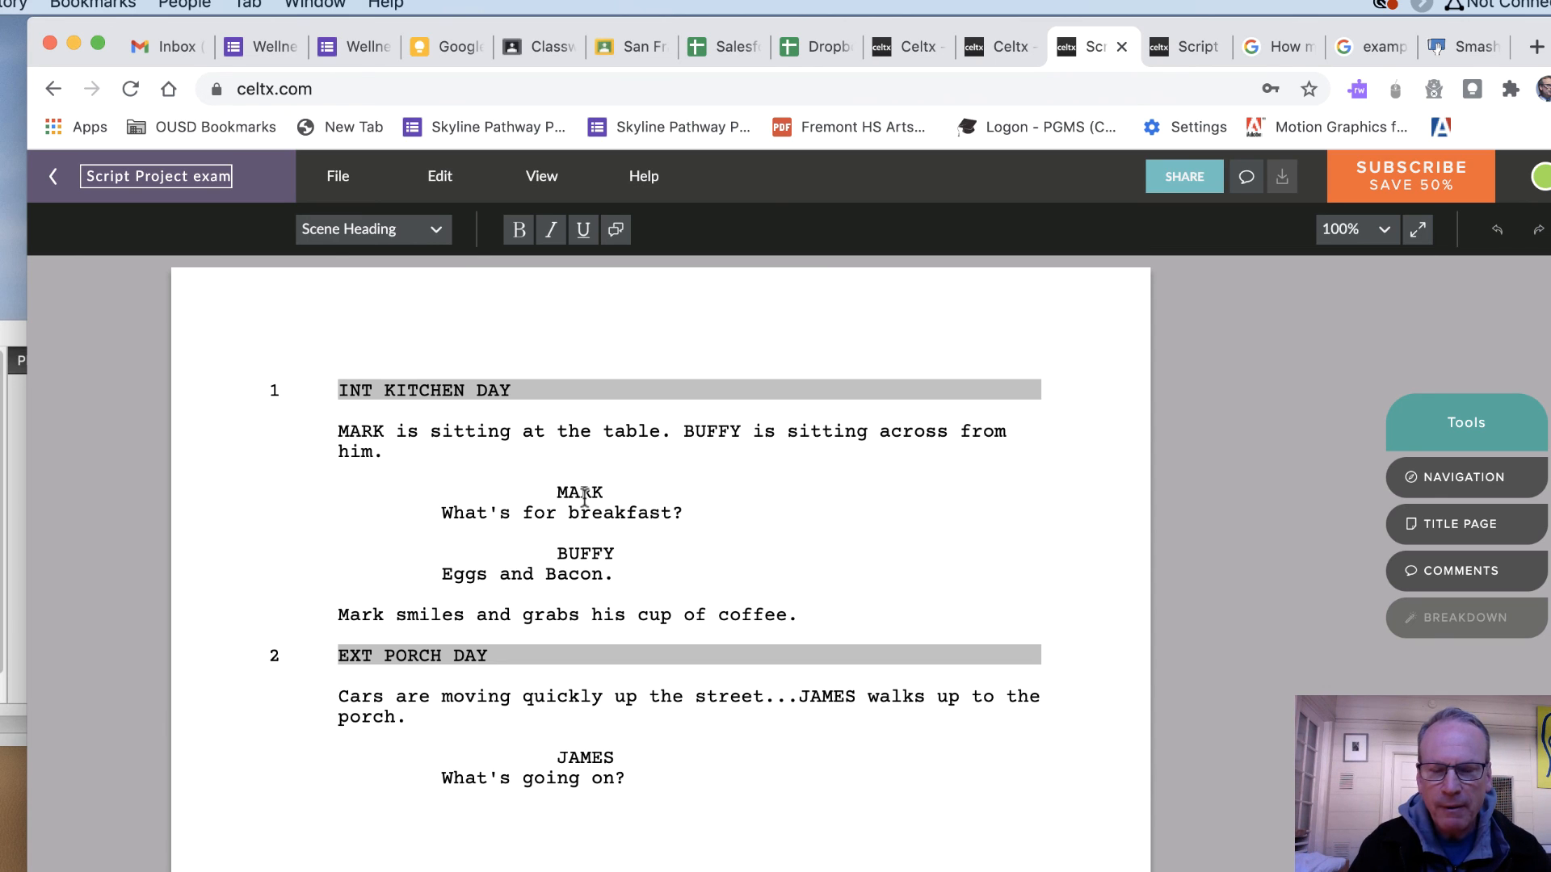
pyautogui.click(54, 180)
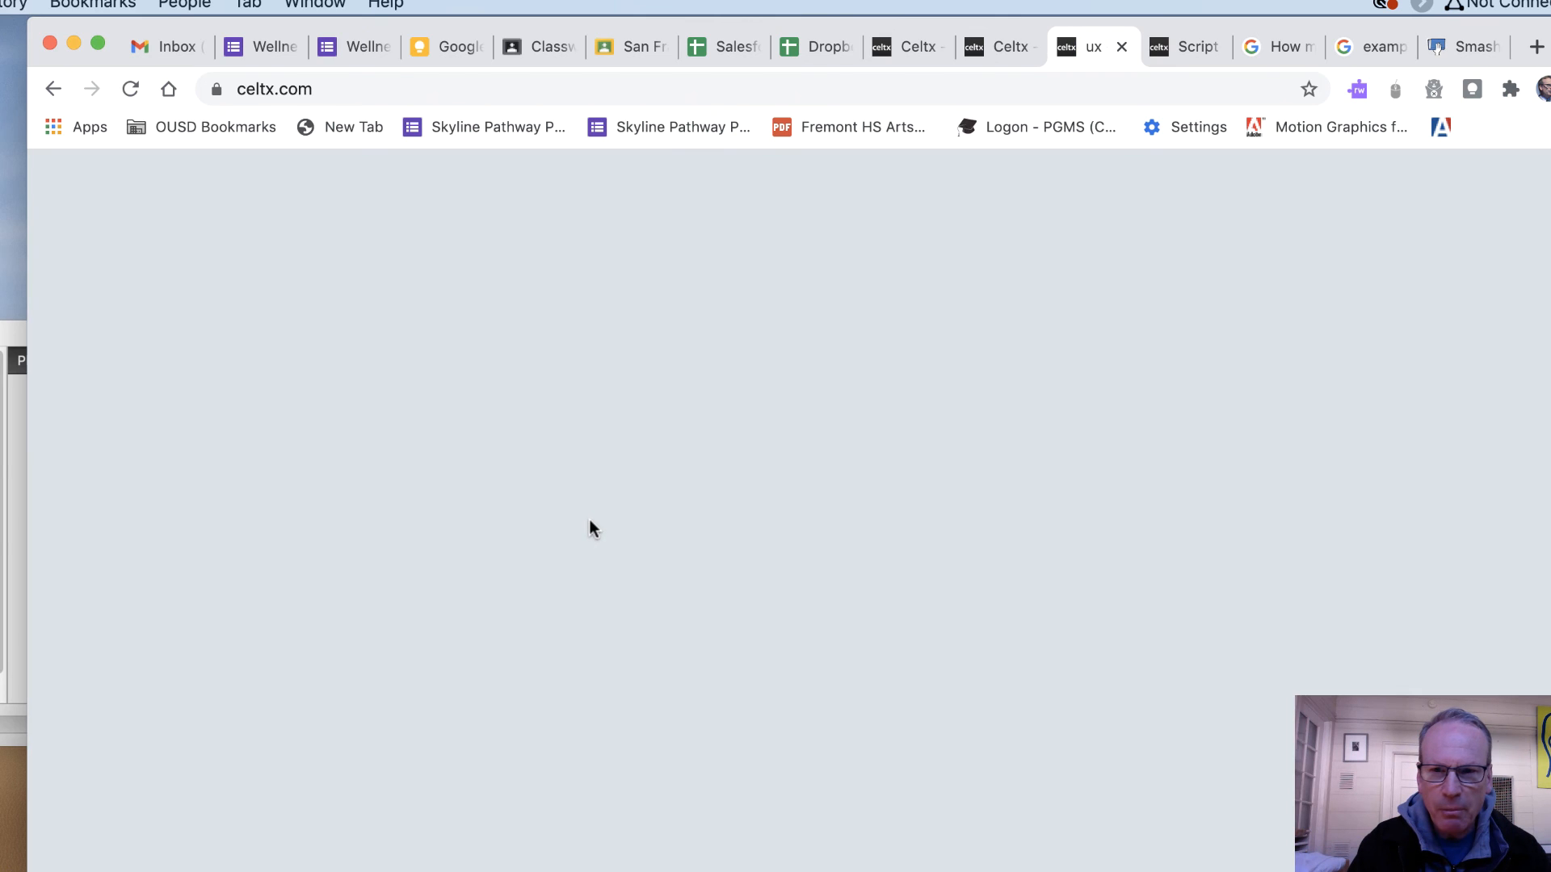